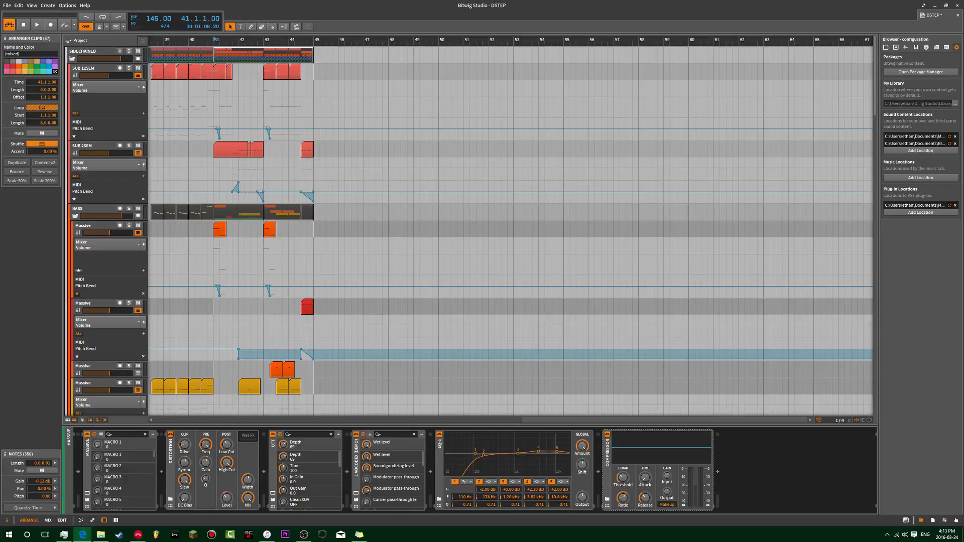
# - Play back the arrangement and look over its tracks and the clip section in bars 41 to 45
pyautogui.click(38, 26)
pyautogui.moveTo(377, 250); pyautogui.dragTo(431, 248)
pyautogui.hscroll(-3, 443, 261)
pyautogui.scroll(-10, 443, 261)
pyautogui.scroll(-8, 443, 261)
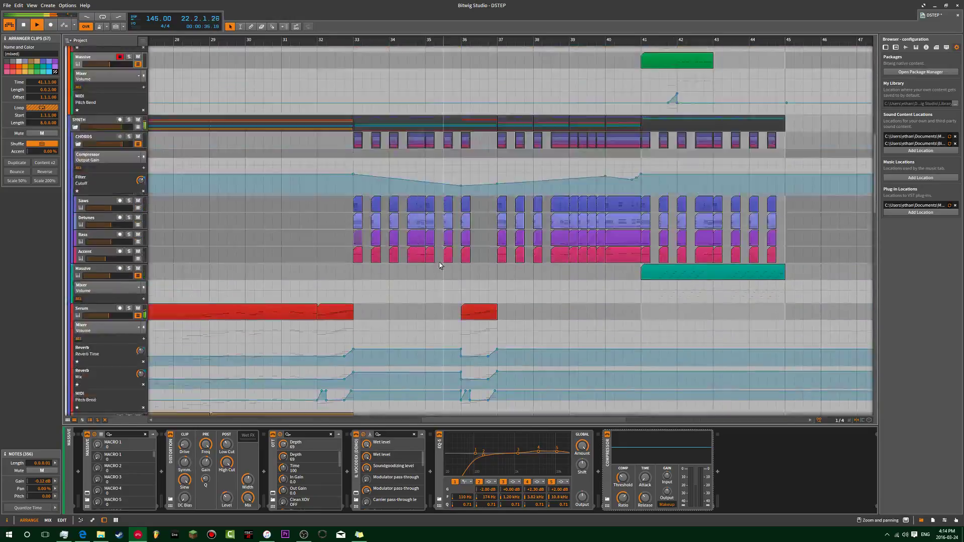
pyautogui.scroll(4, 440, 265)
pyautogui.hscroll(5, 439, 266)
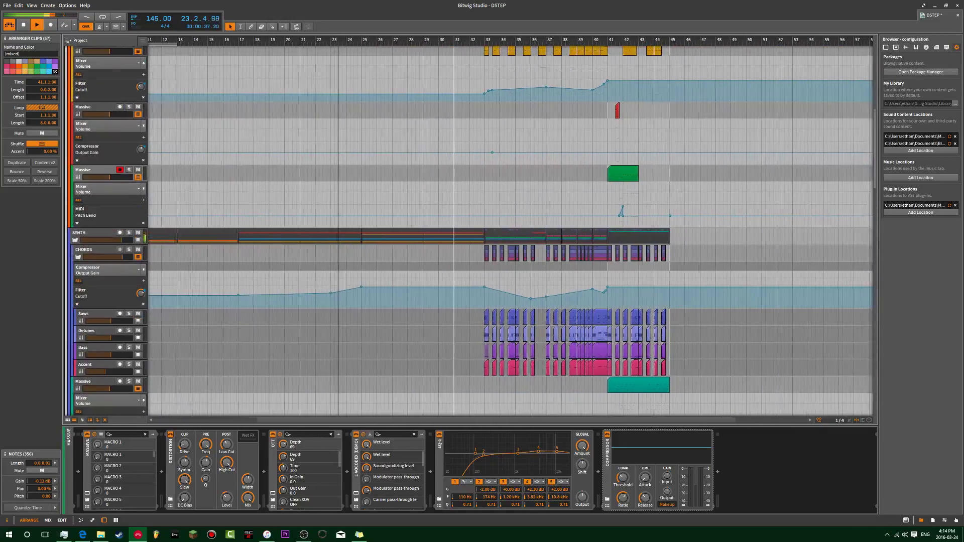
pyautogui.scroll(-5, 440, 266)
pyautogui.scroll(-6, 357, 165)
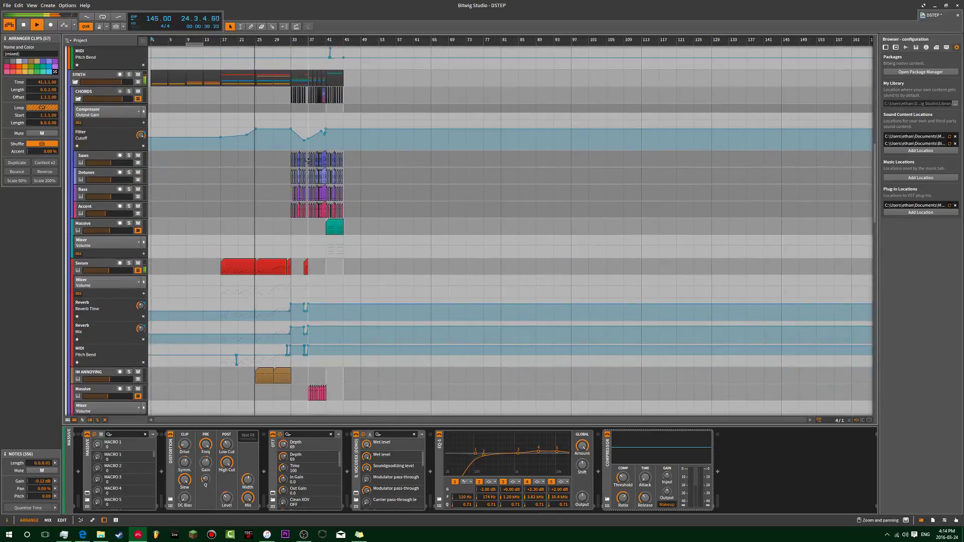
pyautogui.scroll(-10, 318, 135)
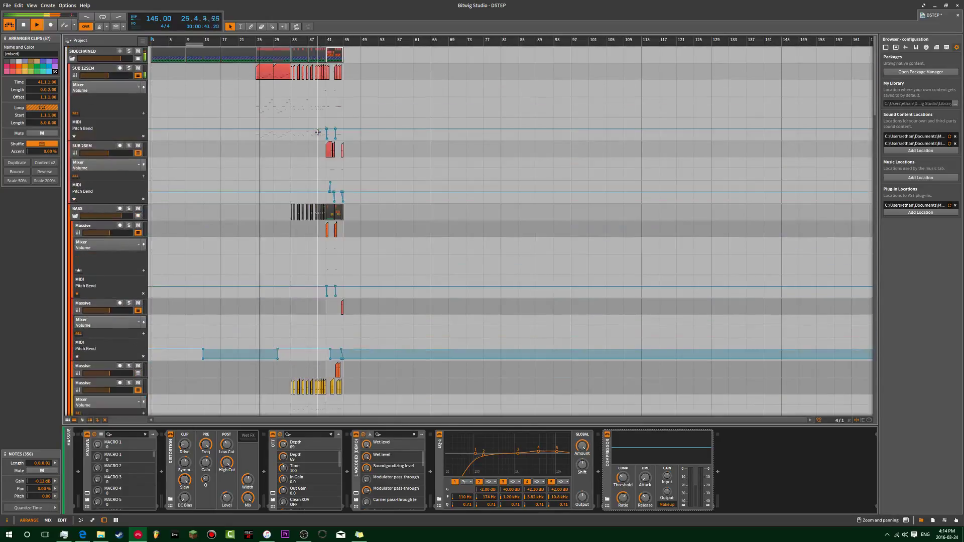
pyautogui.hotkey('ctrl', 'd')
pyautogui.scroll(-12, 363, 157)
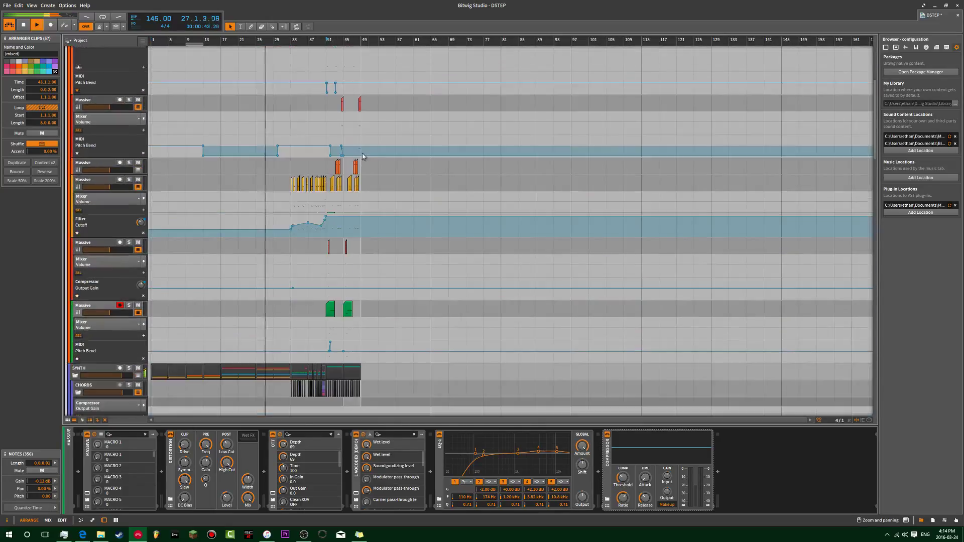
pyautogui.scroll(12, 326, 152)
pyautogui.press('Delete')
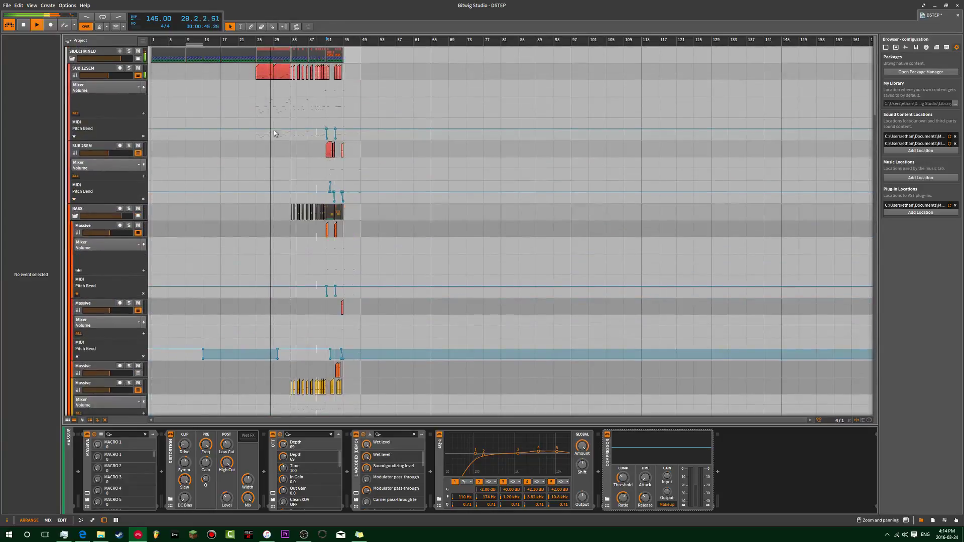
# - Duplicate the SIDECHAINED group's section from bars 41 to 45, including its automation, so the copy starts at bar 45
pyautogui.click(334, 49)
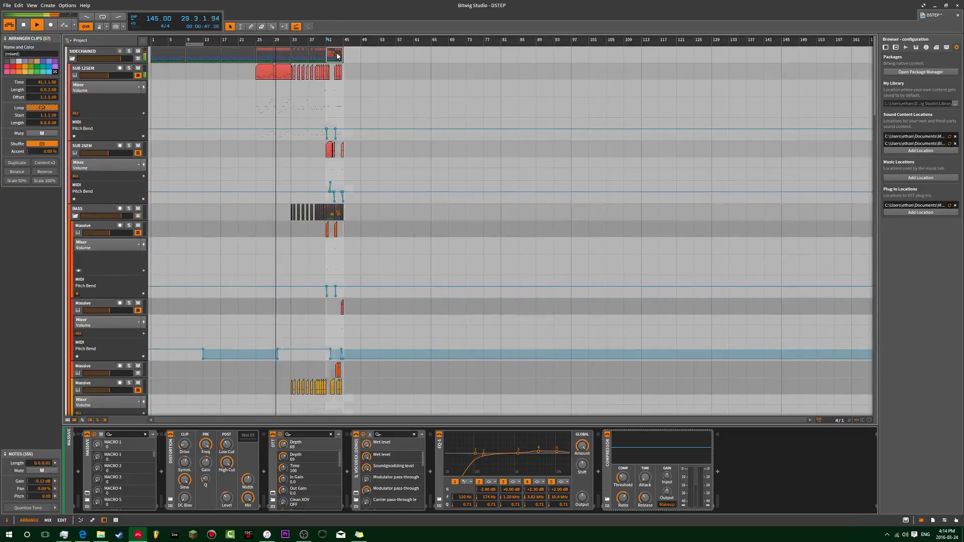
pyautogui.hotkey('ctrl', 'd')
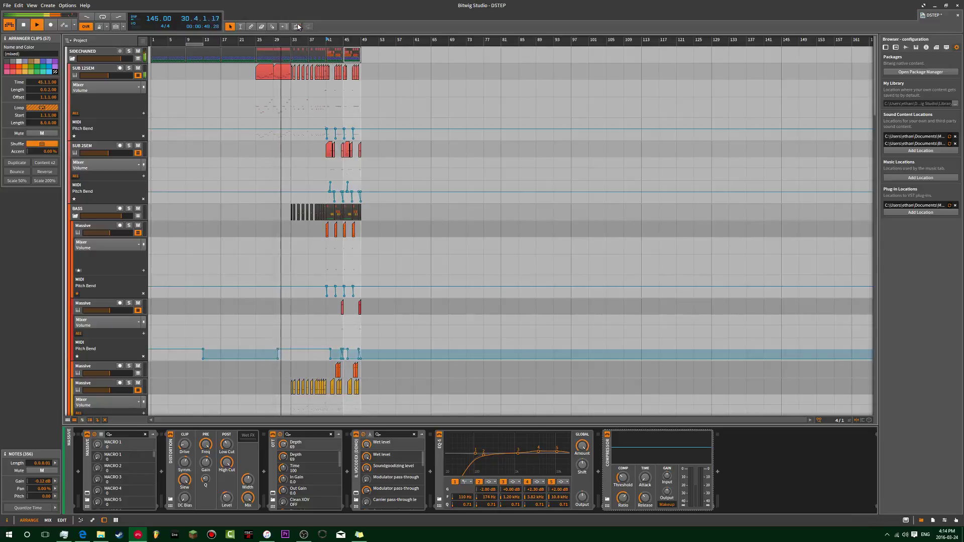
pyautogui.scroll(-15, 398, 247)
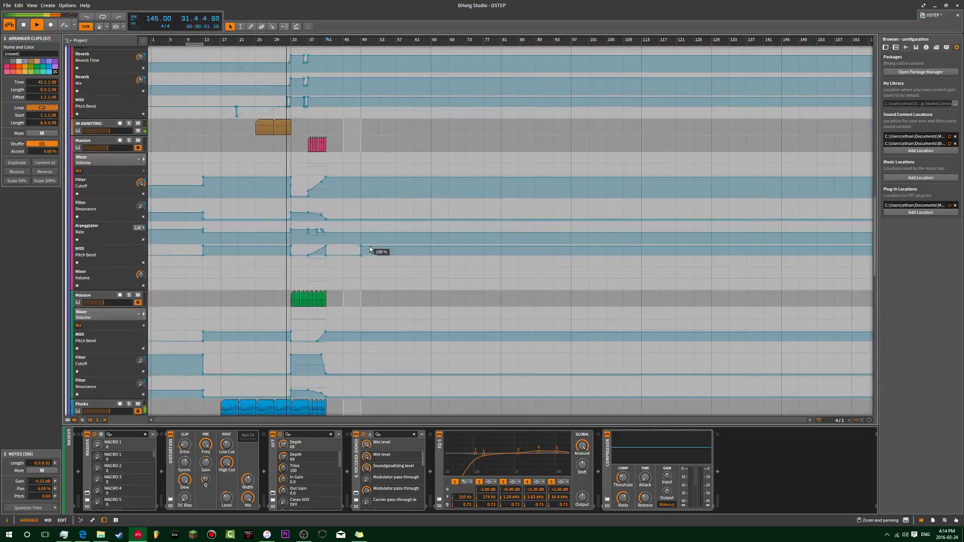
pyautogui.scroll(-10, 370, 250)
pyautogui.click(354, 210)
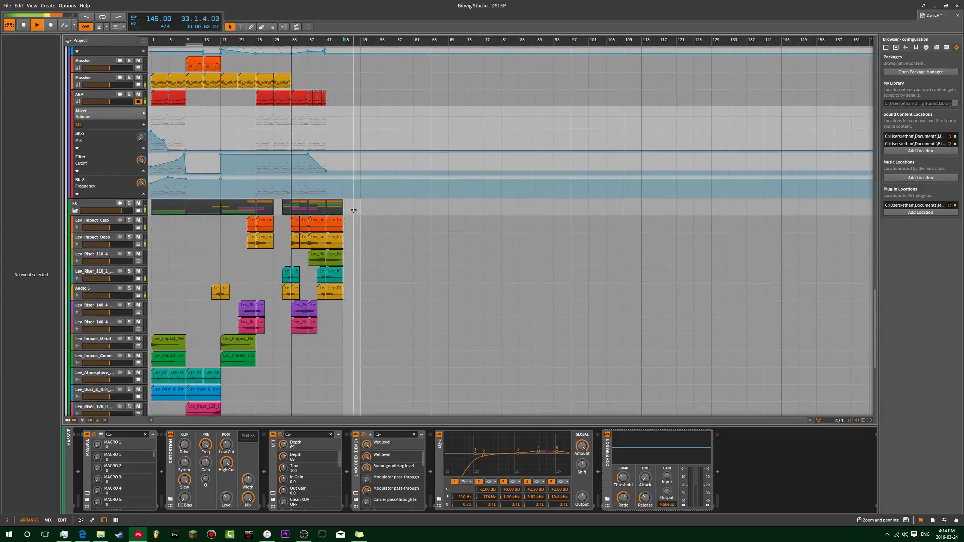
# - Duplicate the Drums and TRIGGER clips of bars 41 to 45 so the copies start at bar 45
pyautogui.scroll(-10, 361, 251)
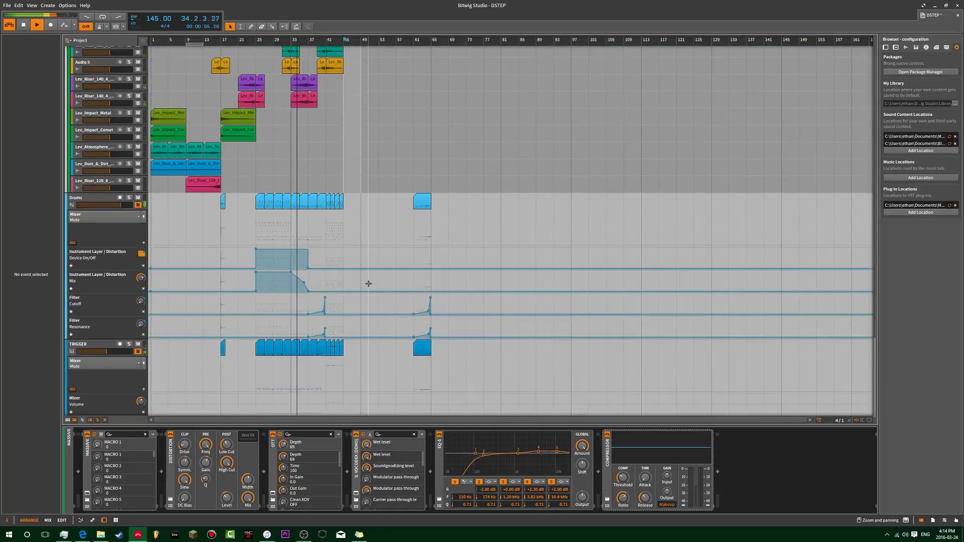
pyautogui.moveTo(354, 203); pyautogui.dragTo(333, 208)
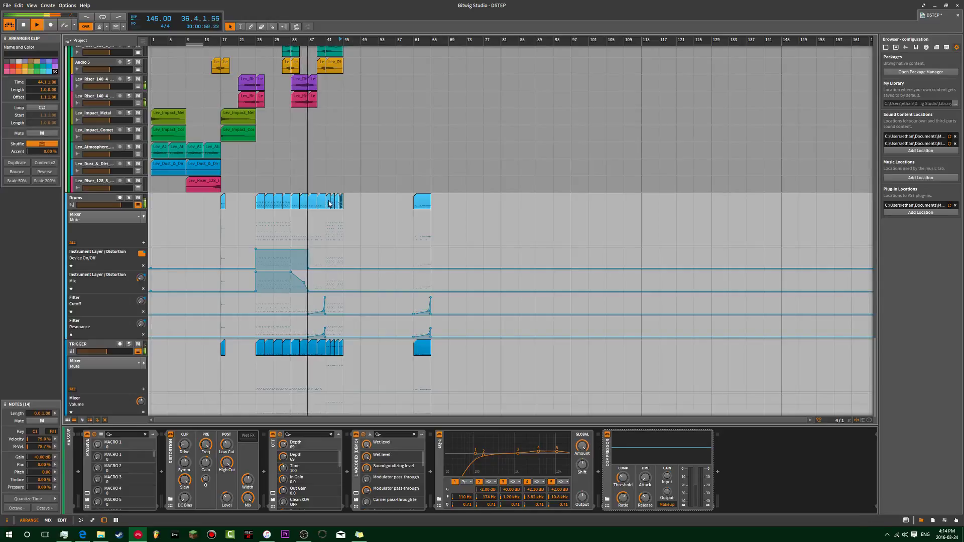
pyautogui.keyDown('shift'); pyautogui.click(328, 351); pyautogui.keyUp('shift')
pyautogui.hotkey('ctrl', 'd')
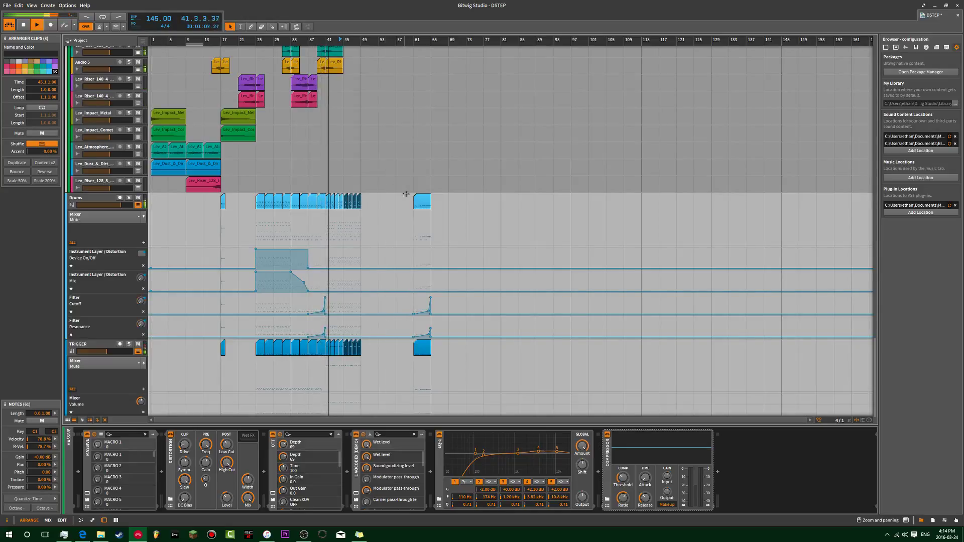
# - Delete the stray Drums and TRIGGER clips at bars 61 to 65
pyautogui.moveTo(404, 190); pyautogui.dragTo(421, 301)
pyautogui.scroll(-5, 424, 193)
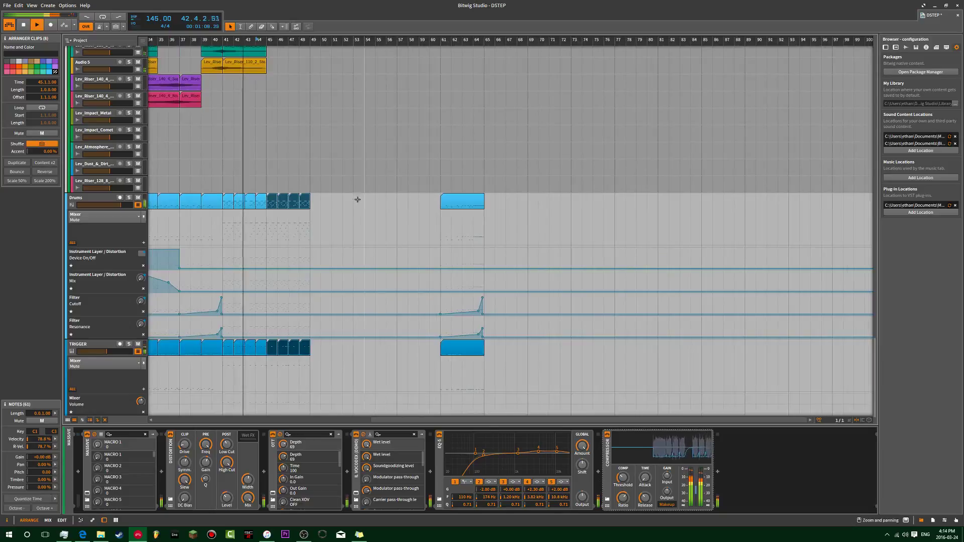
pyautogui.click(343, 184)
pyautogui.moveTo(521, 166); pyautogui.dragTo(377, 401)
pyautogui.press('Delete')
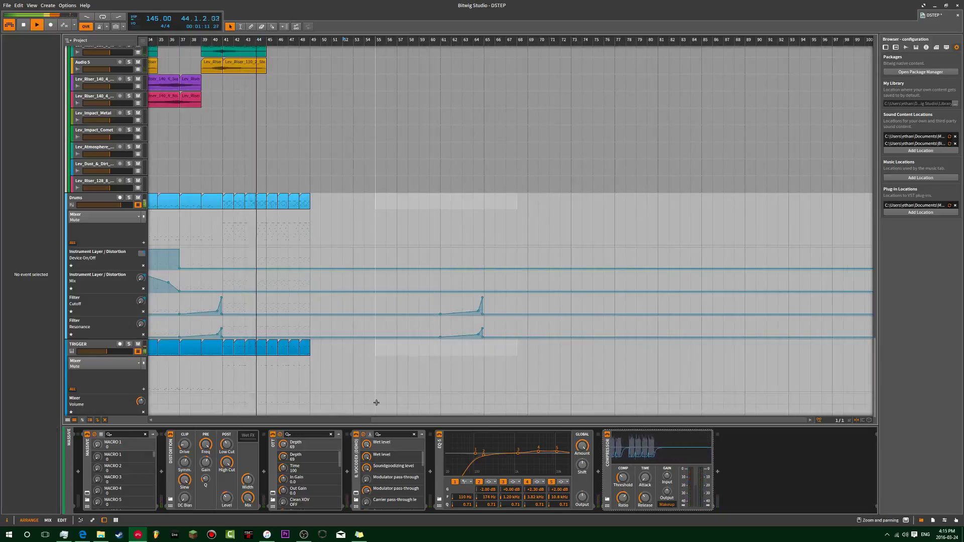
# - Play from bar 44 and examine the bass, sub and synth tracks across the transition into the duplicated section
pyautogui.scroll(5, 265, 233)
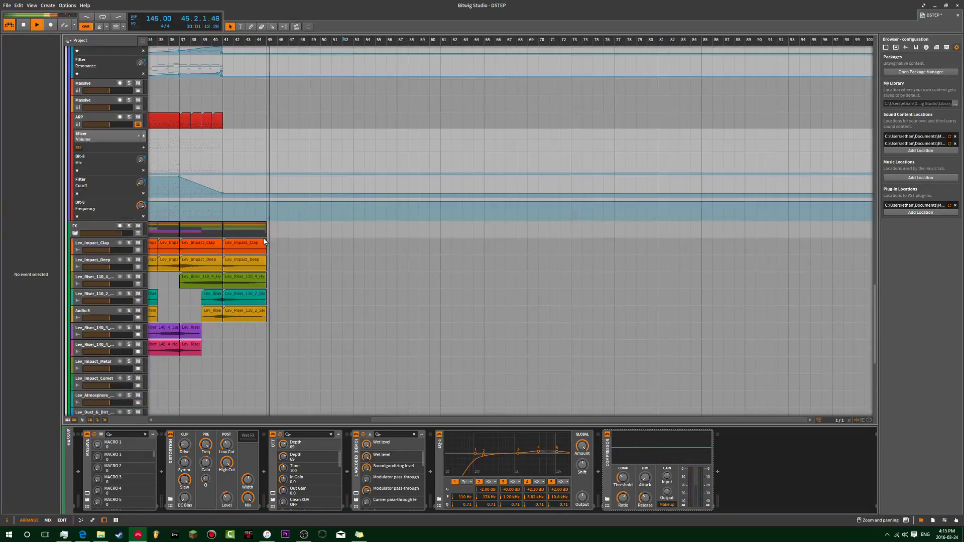
pyautogui.scroll(3, 275, 184)
pyautogui.scroll(15, 275, 184)
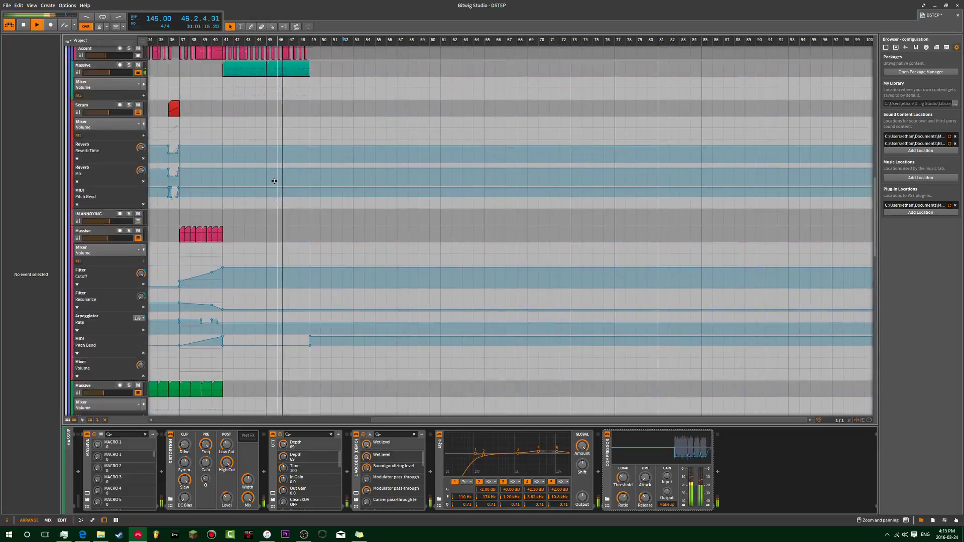
pyautogui.scroll(12, 260, 108)
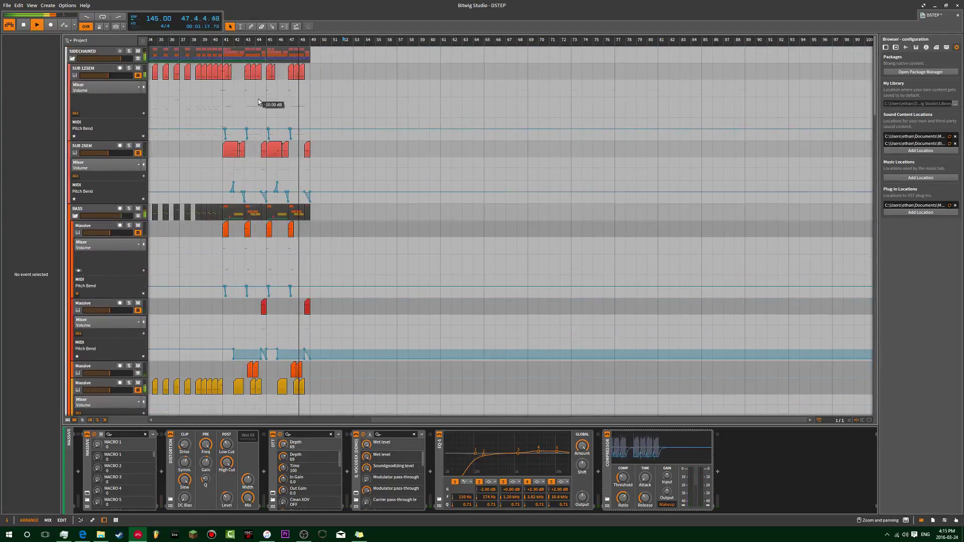
pyautogui.scroll(3, 361, 100)
pyautogui.scroll(1, 360, 80)
pyautogui.click(363, 41)
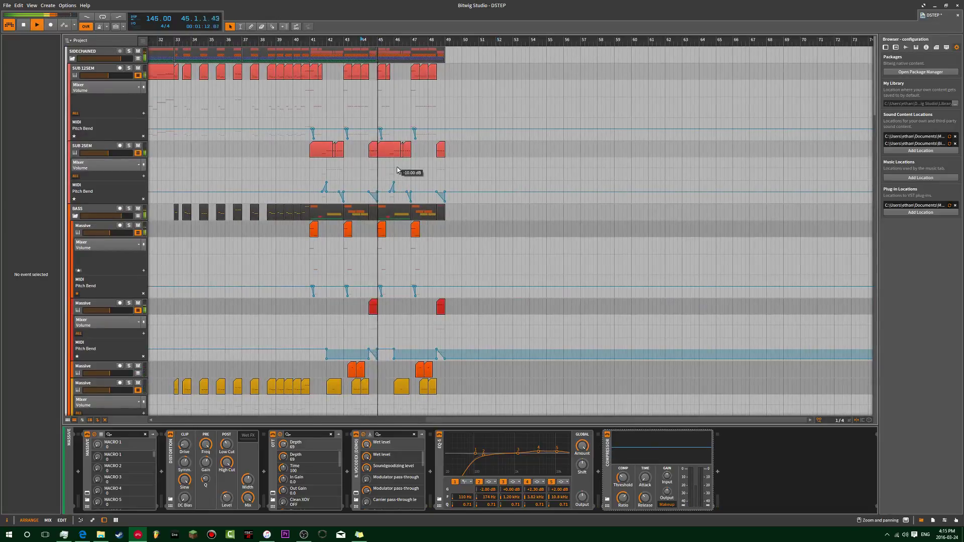
pyautogui.scroll(4, 397, 172)
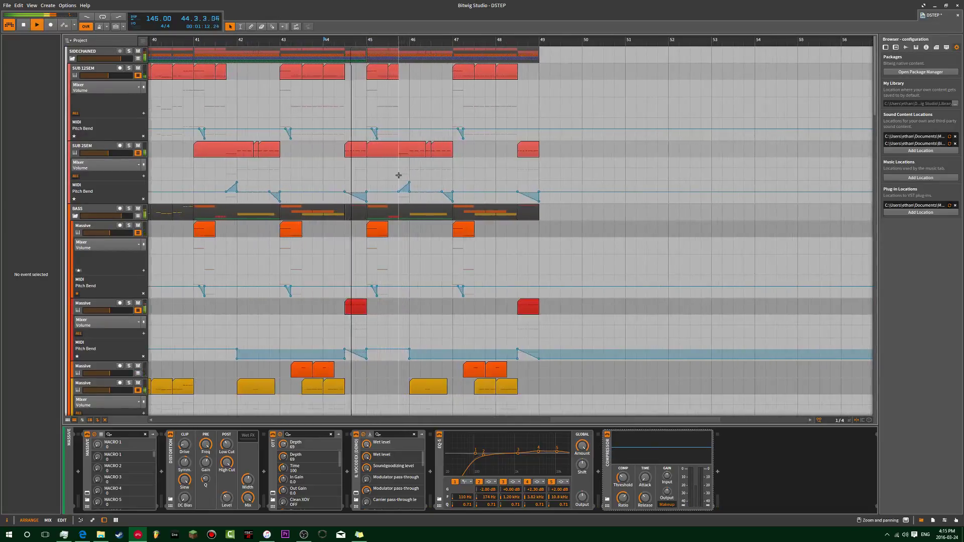
pyautogui.scroll(-10, 397, 203)
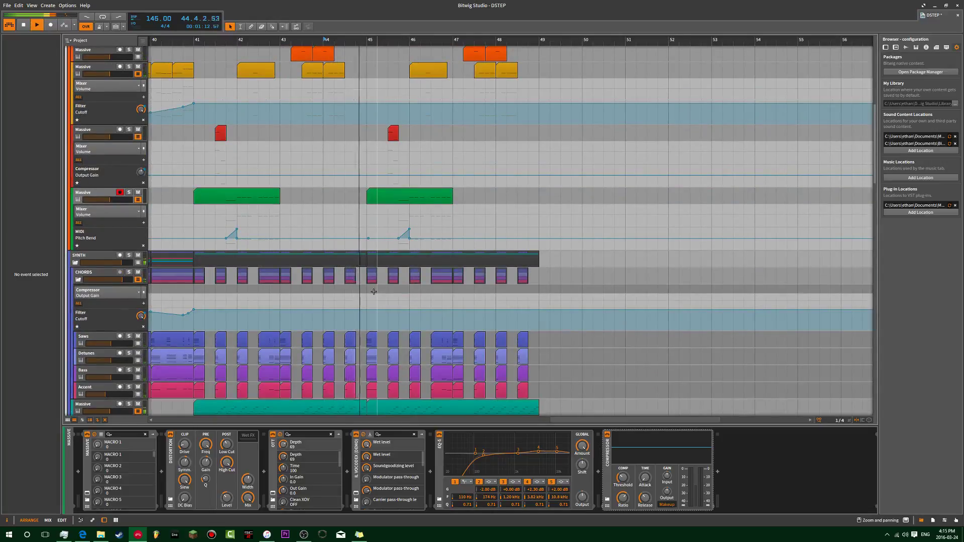
pyautogui.scroll(2, 372, 251)
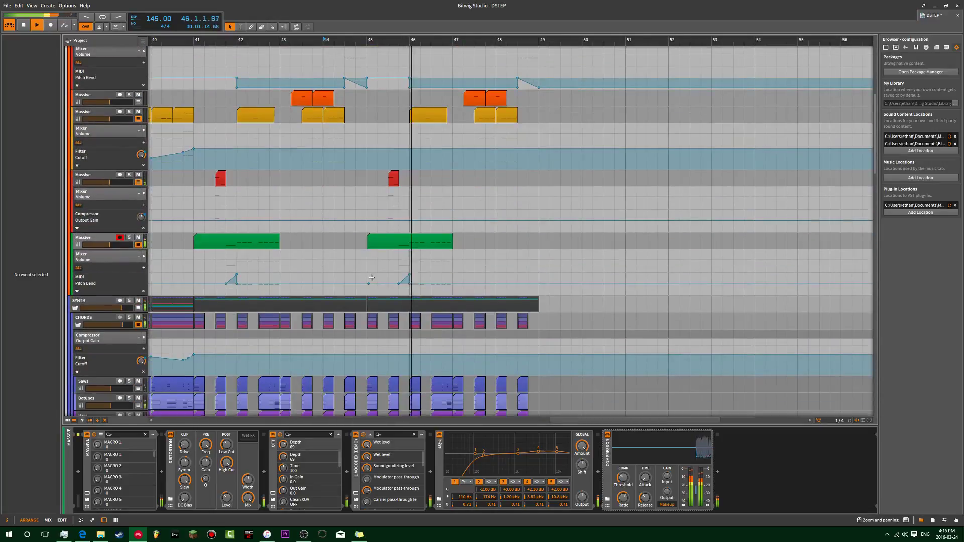
pyautogui.scroll(10, 371, 271)
pyautogui.scroll(-14, 369, 269)
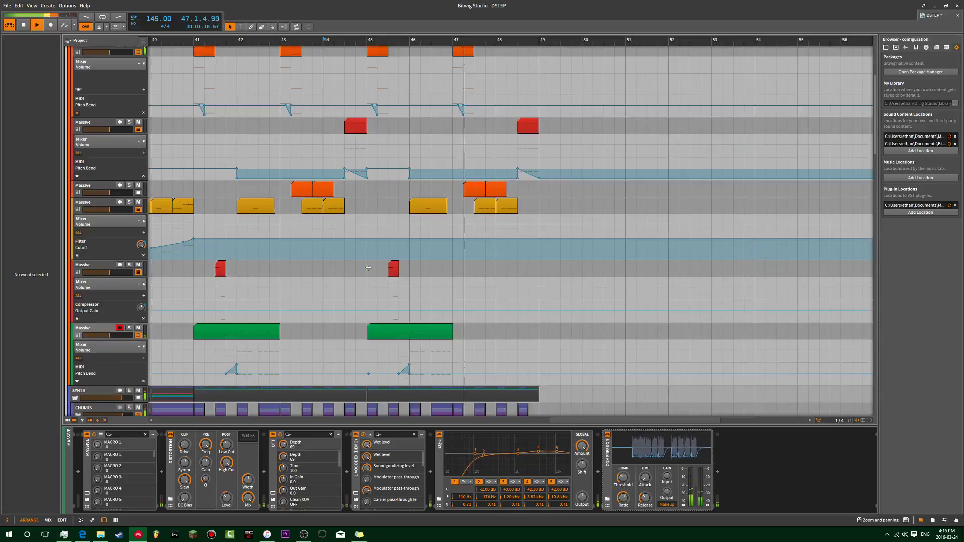
pyautogui.scroll(-7, 368, 267)
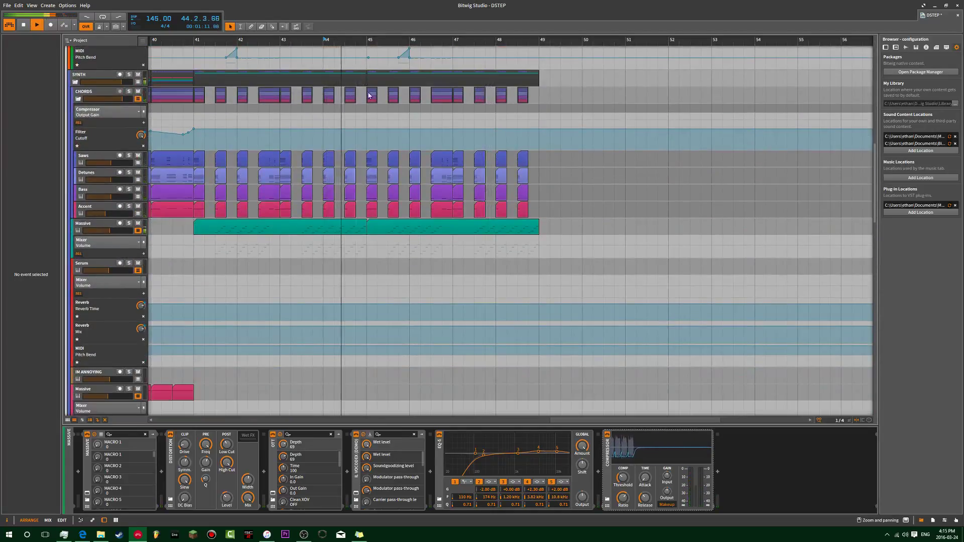
# - Audition the CHORDS clips around bars 44 to 47 and select the Saws clip at bar 47
pyautogui.press('space')
pyautogui.moveTo(352, 236); pyautogui.dragTo(365, 188)
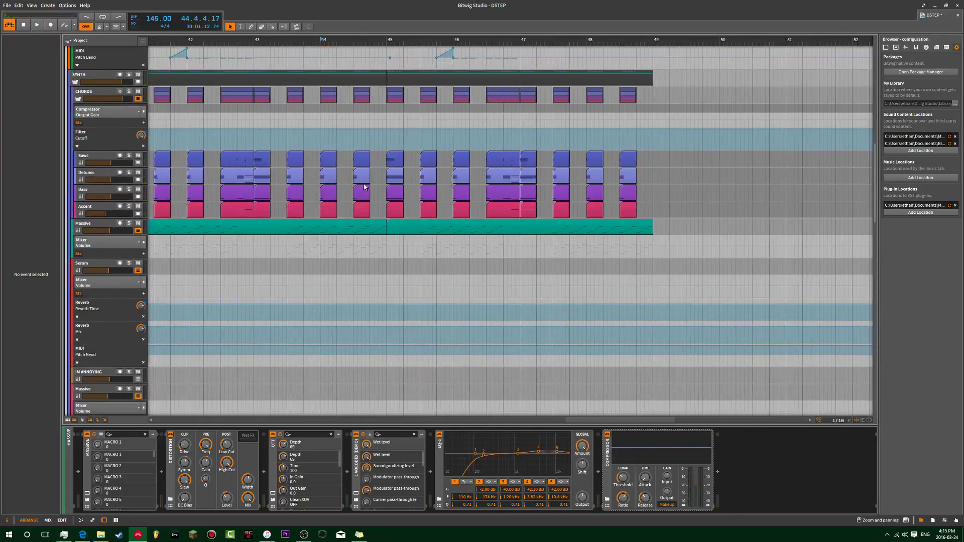
pyautogui.scroll(2, 356, 185)
pyautogui.press('space')
pyautogui.scroll(-5, 364, 179)
pyautogui.scroll(2, 410, 189)
pyautogui.click(268, 193)
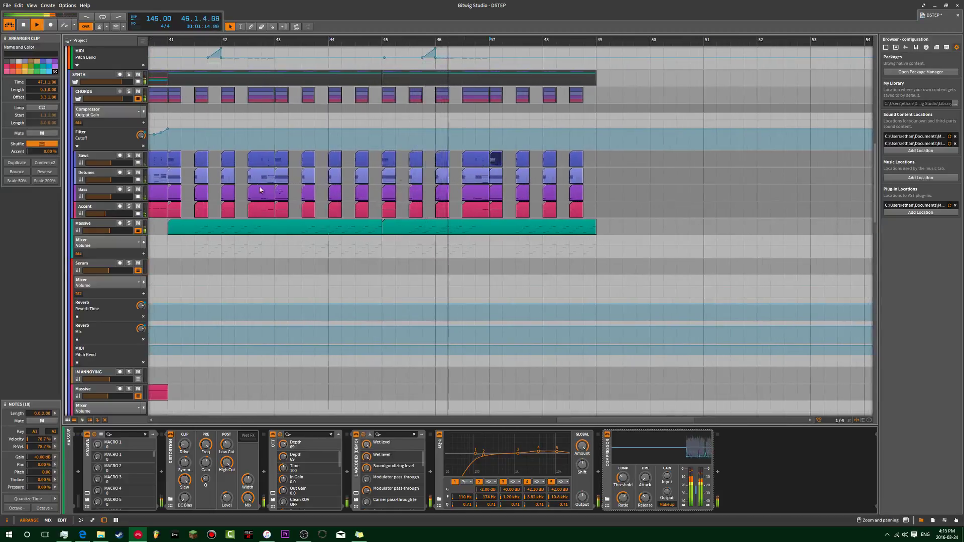
# - Open the Saws clip at bar 41 for note editing, lengthen its chord notes to one beat and play the result
pyautogui.doubleClick(176, 161)
pyautogui.scroll(-3, 361, 412)
pyautogui.moveTo(405, 497); pyautogui.dragTo(388, 333)
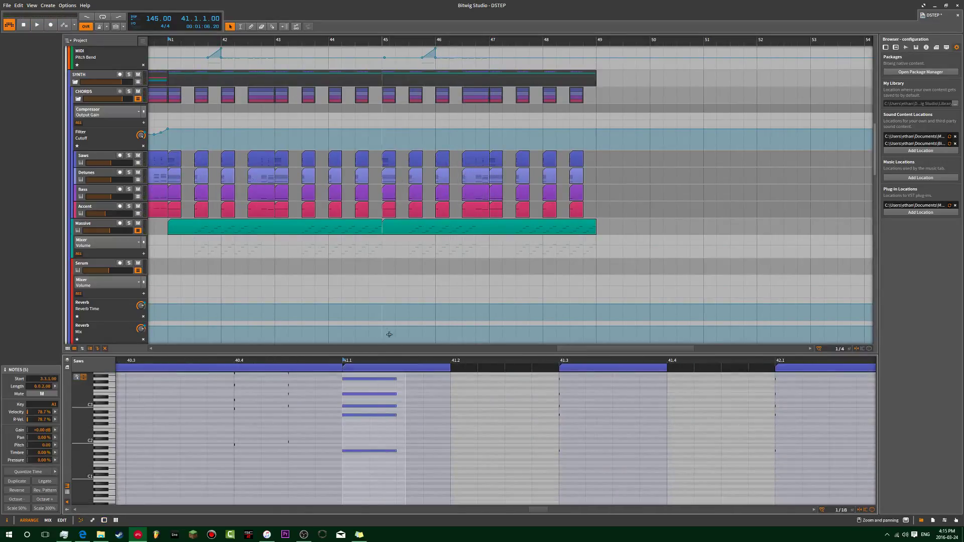
pyautogui.press('Right')
pyautogui.press('Right')
pyautogui.press('Left')
pyautogui.press('Left')
pyautogui.hotkey('alt', 'Right')
pyautogui.hotkey('alt', 'Right')
pyautogui.press('space')
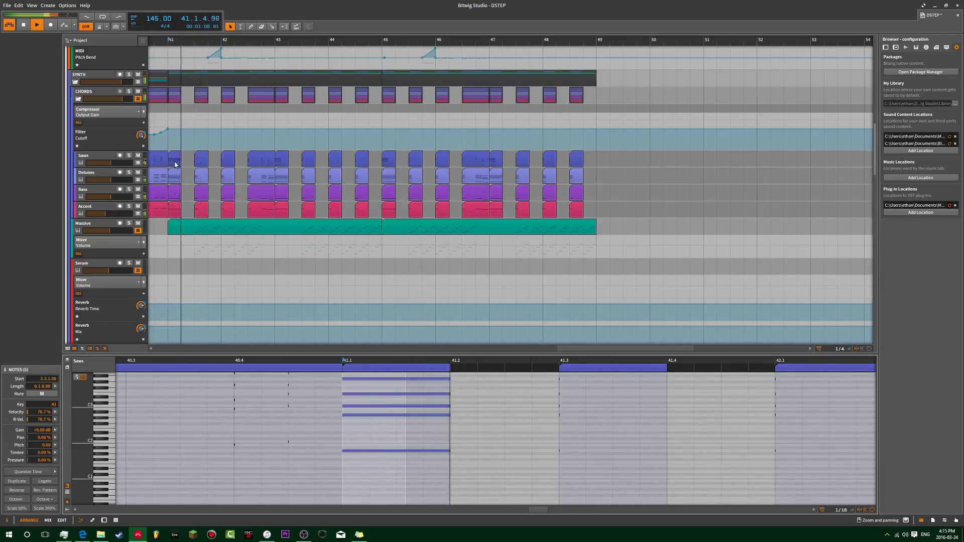
# - Give the Saws chords at bars 43, 45 and 47 the same one-beat length and play from bar 41
pyautogui.press('space')
pyautogui.moveTo(282, 160); pyautogui.dragTo(497, 159)
pyautogui.press('space')
pyautogui.click(651, 177)
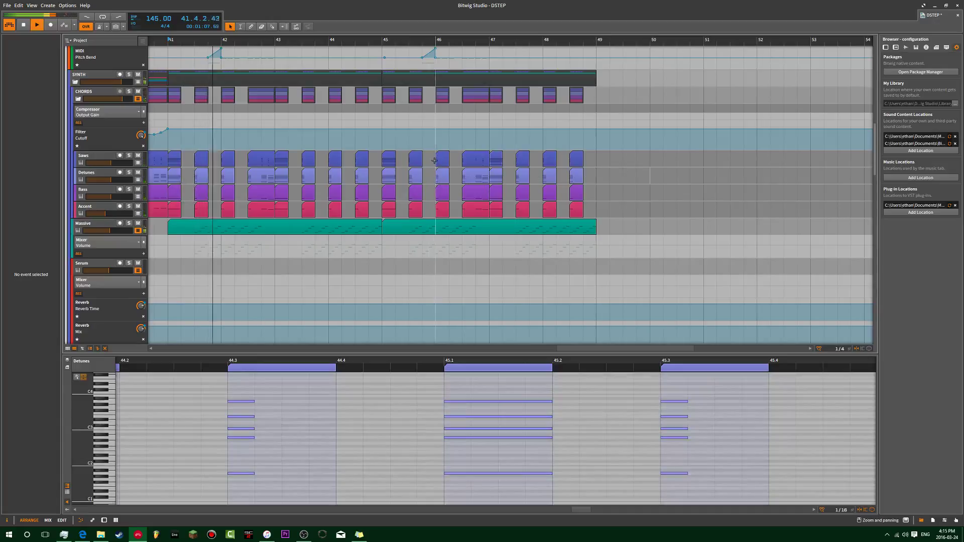
# - Check the notes in the Accent and Saws clips on the third beat of bar 44, and stop playback
pyautogui.scroll(5, 408, 169)
pyautogui.click(378, 201)
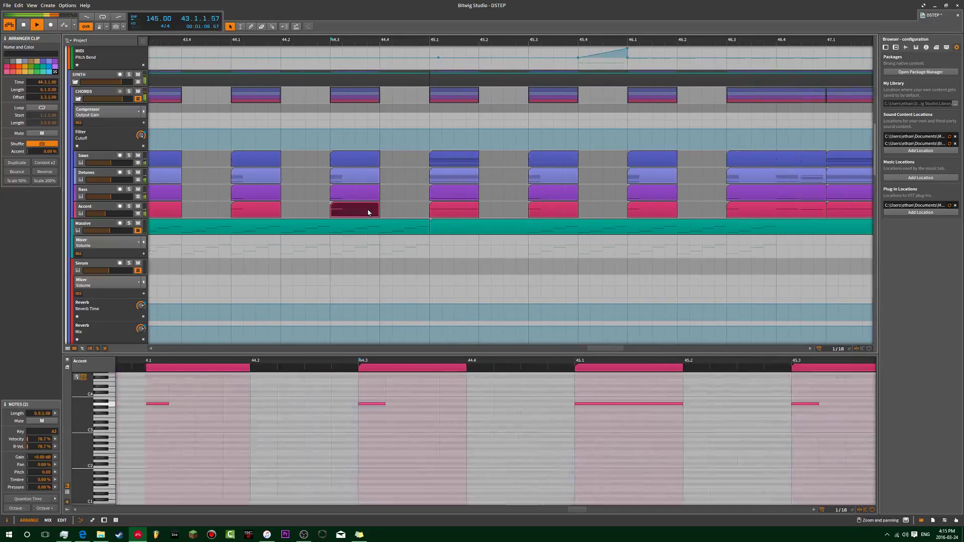
pyautogui.scroll(-5, 365, 170)
pyautogui.click(360, 159)
pyautogui.press('space')
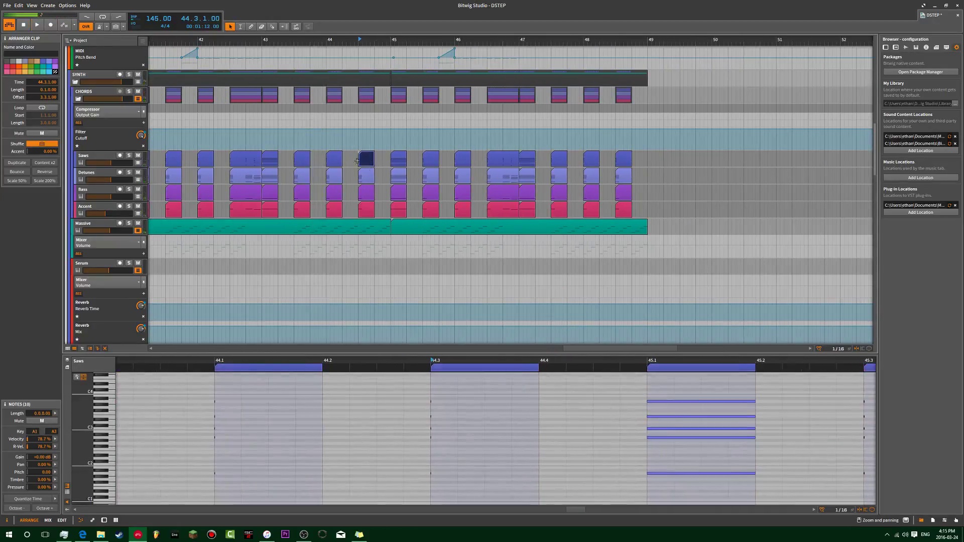
# - Select the two Saws clips in bar 44 and compare their notes with the Saws notes from bar 38 onward
pyautogui.keyDown('shift'); pyautogui.click(336, 164); pyautogui.keyUp('shift')
pyautogui.scroll(-3, 346, 162)
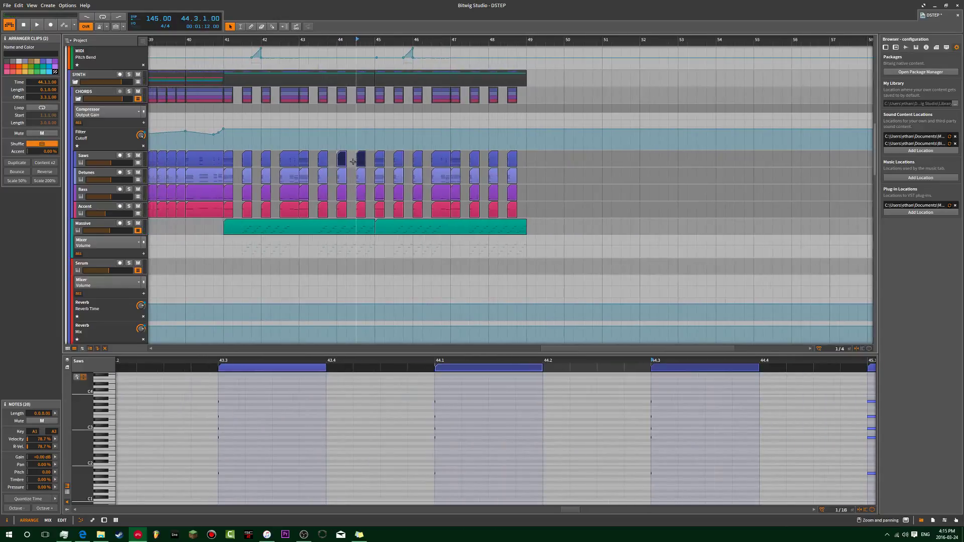
pyautogui.scroll(-8, 435, 437)
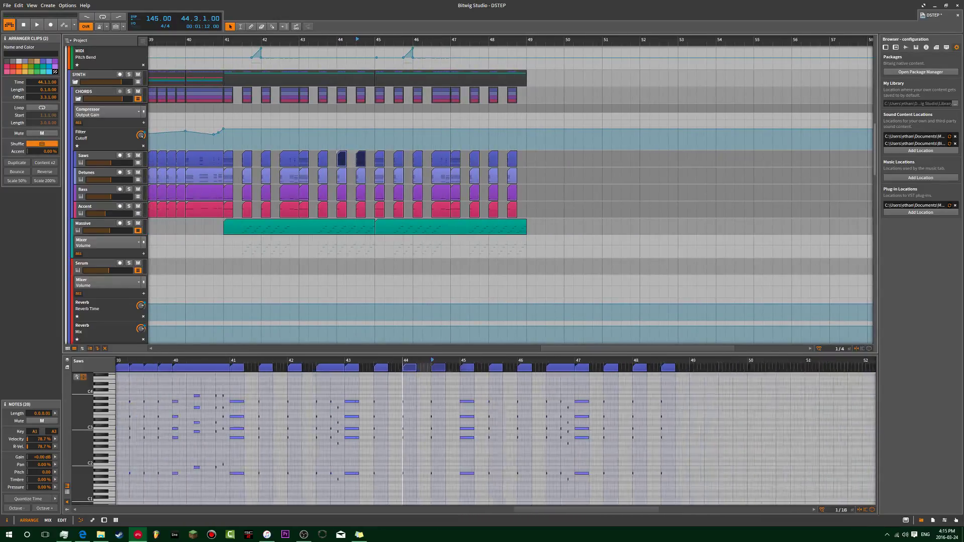
pyautogui.scroll(4, 244, 395)
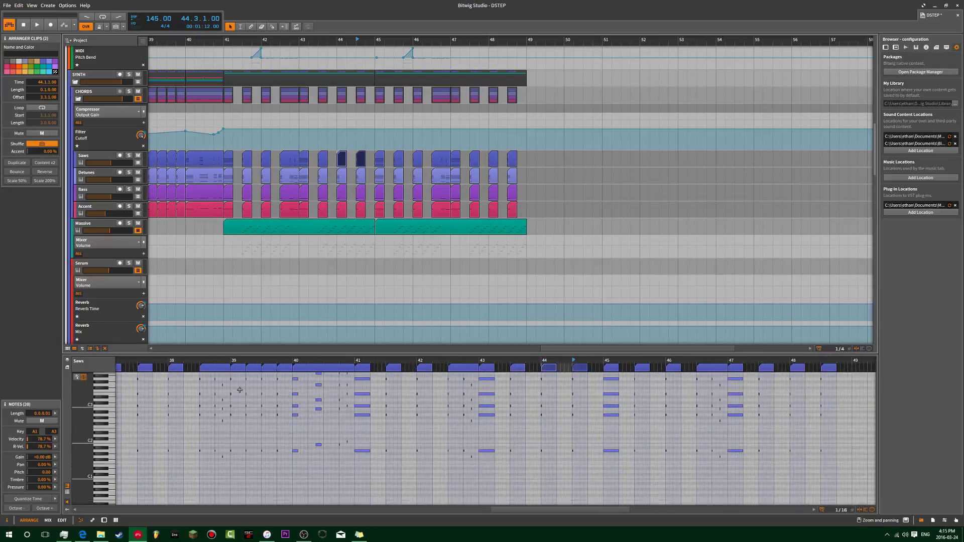
pyautogui.click(203, 362)
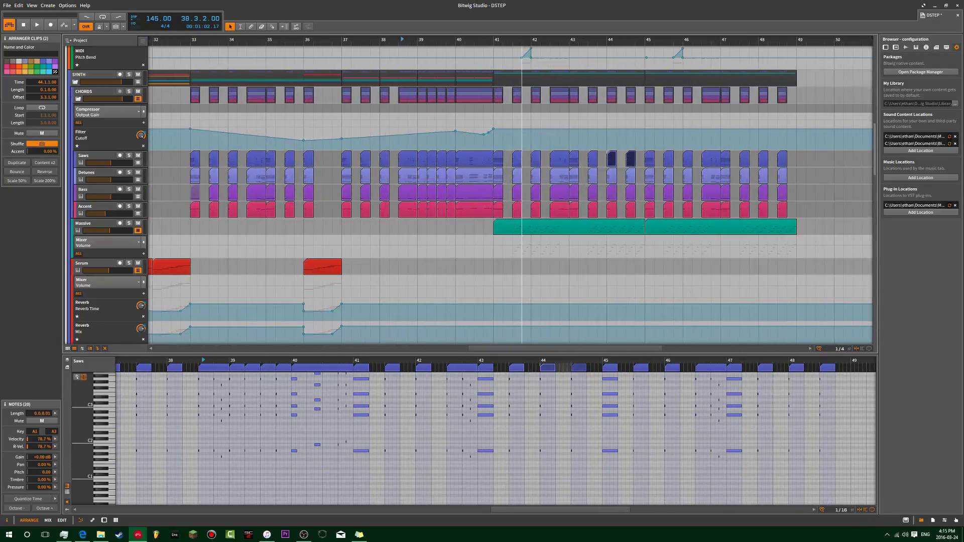
# - Lengthen the short Saws chord notes to one sixteenth and play the drop from bar 41
pyautogui.moveTo(522, 229); pyautogui.dragTo(316, 162)
pyautogui.scroll(-2, 414, 201)
pyautogui.scroll(4, 494, 177)
pyautogui.click(387, 266)
pyautogui.press('space')
pyautogui.press('space')
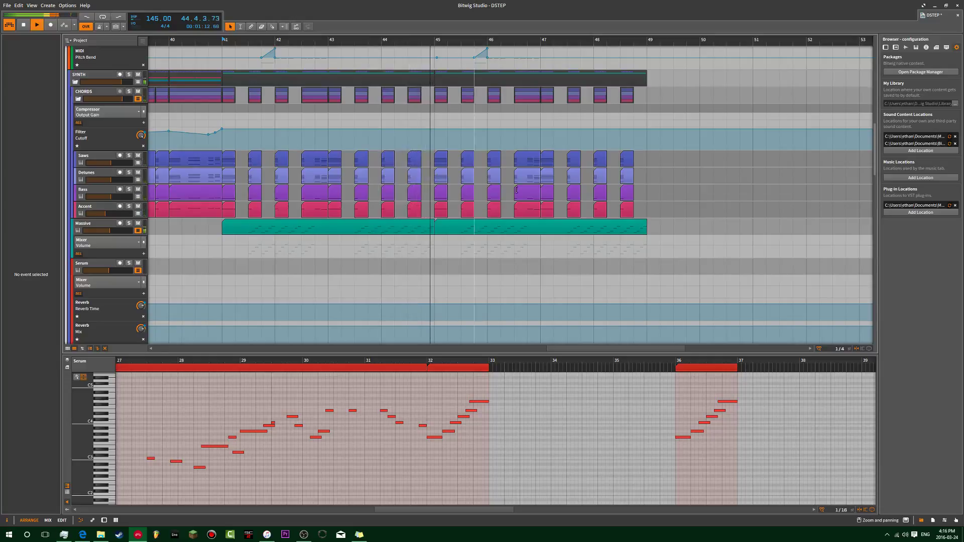
pyautogui.press('space')
pyautogui.press('space')
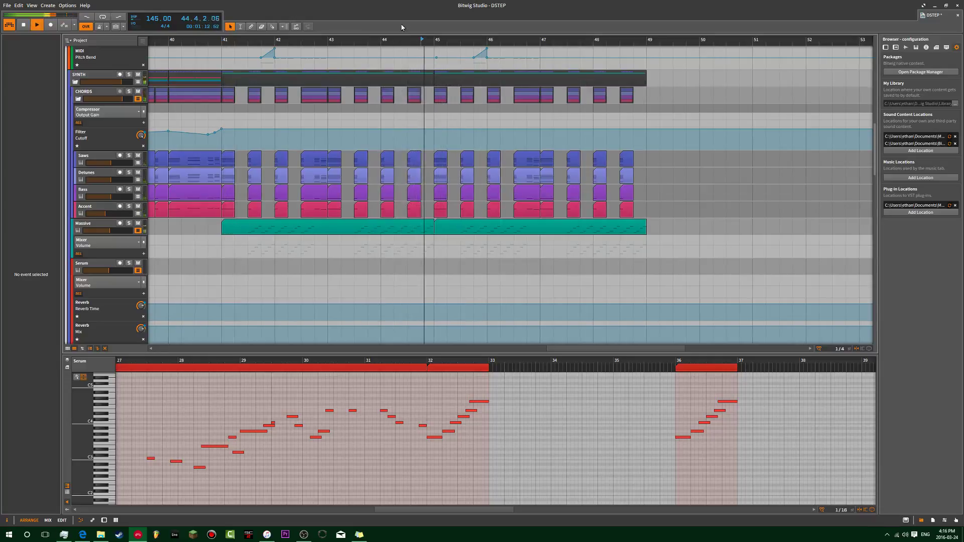
# - Copy the Saws, Detunes, Bass and Accent clips from 44.3 to 44.4.3, just before bar 45
pyautogui.scroll(1, 419, 177)
pyautogui.scroll(4, 419, 178)
pyautogui.press('space')
pyautogui.press('space')
pyautogui.press('space')
pyautogui.click(397, 179)
pyautogui.keyDown('shift'); pyautogui.click(396, 228); pyautogui.keyUp('shift')
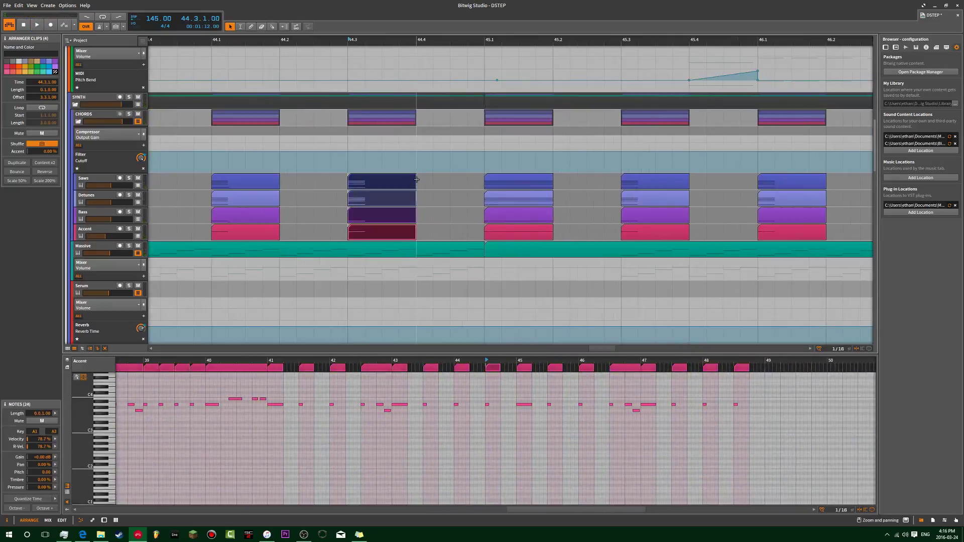
pyautogui.moveTo(396, 184); pyautogui.dragTo(470, 184)
# - Play the added chord stab before bar 45 several times, starting from 44.3
pyautogui.press('space')
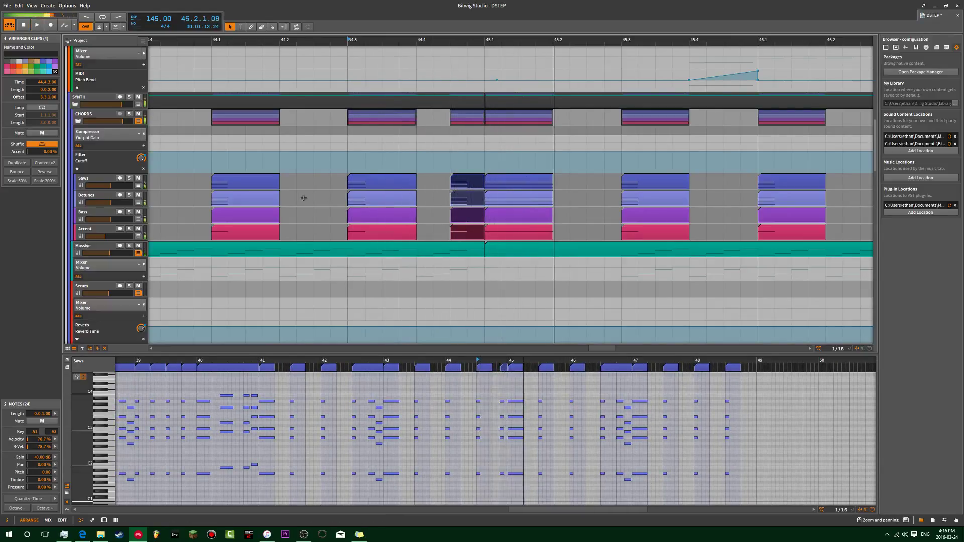
pyautogui.press('space')
pyautogui.press('space')
pyautogui.scroll(5, 519, 447)
pyautogui.press('space')
pyautogui.press('space')
# - Show the four chord tracks' notes together and lengthen the stab notes at 44.4.3 to half a beat, up to bar 45
pyautogui.click(67, 367)
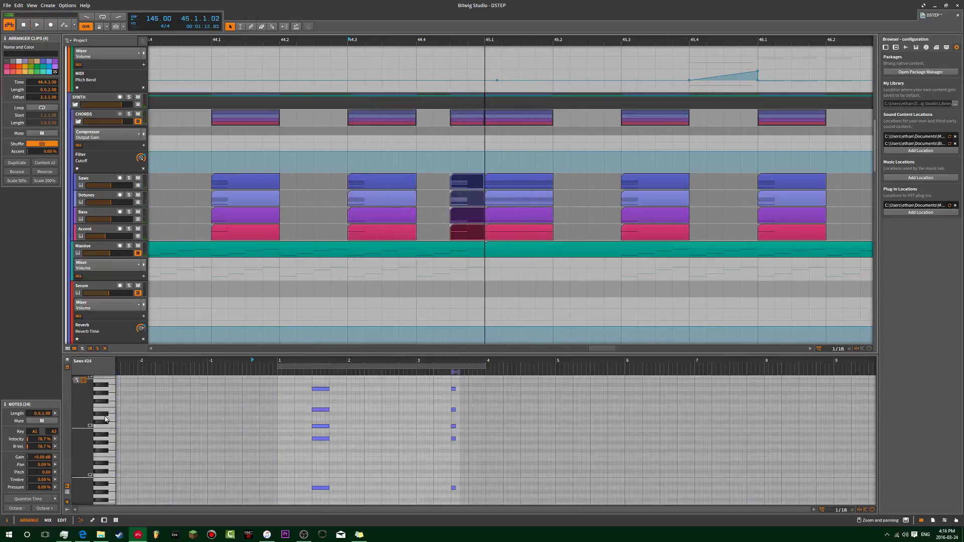
pyautogui.click(66, 368)
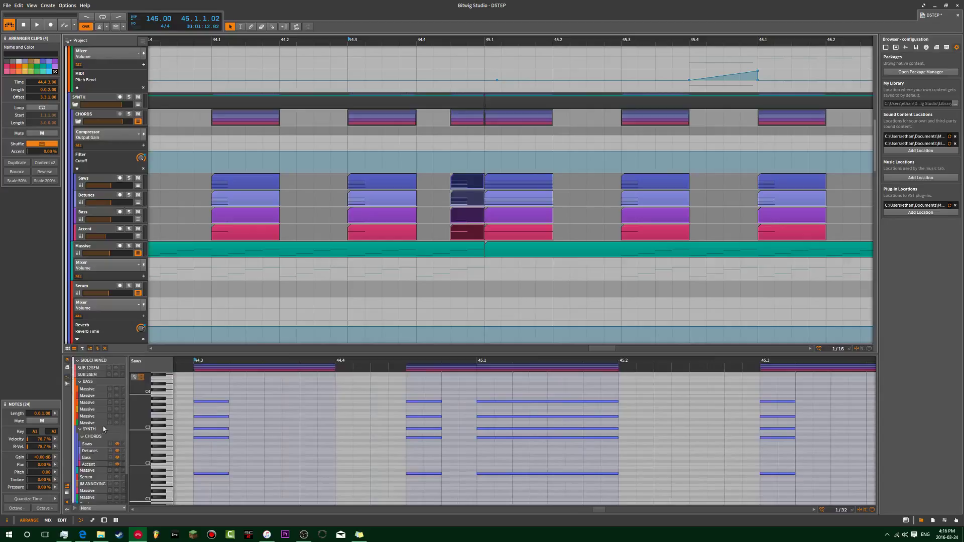
pyautogui.moveTo(421, 390); pyautogui.dragTo(429, 506)
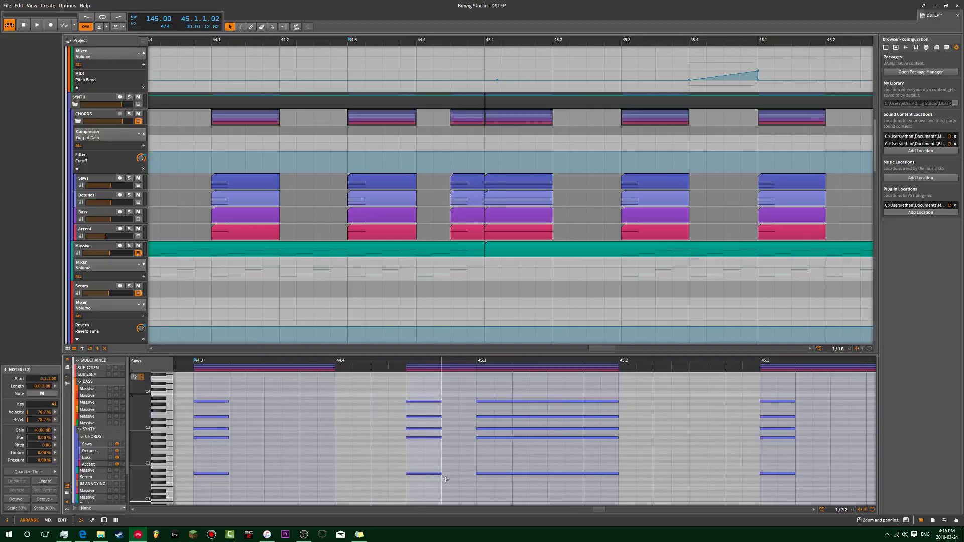
pyautogui.press('space')
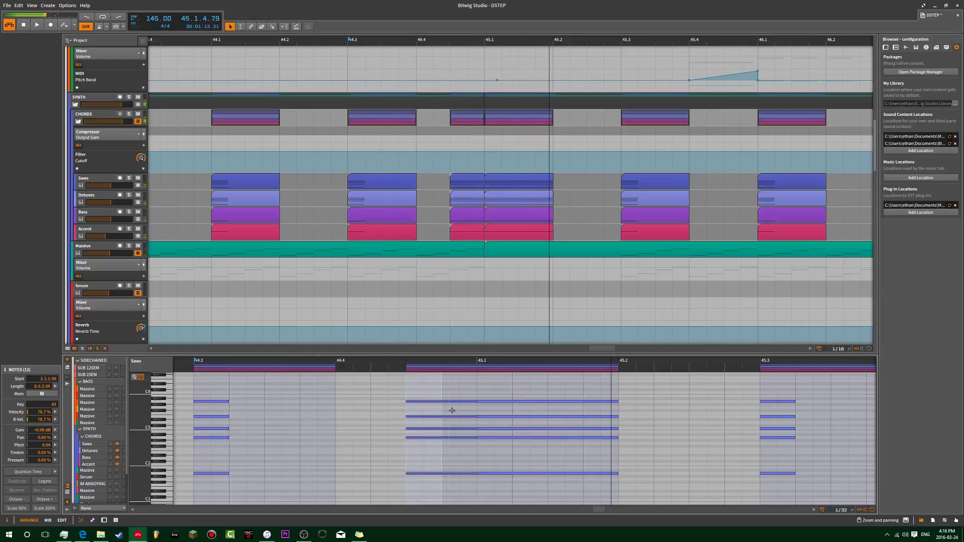
# - Transpose the stab chord before bar 45 so its lowest note is B1, auditioning lower and higher pitches
pyautogui.press('Down')
pyautogui.press('Down')
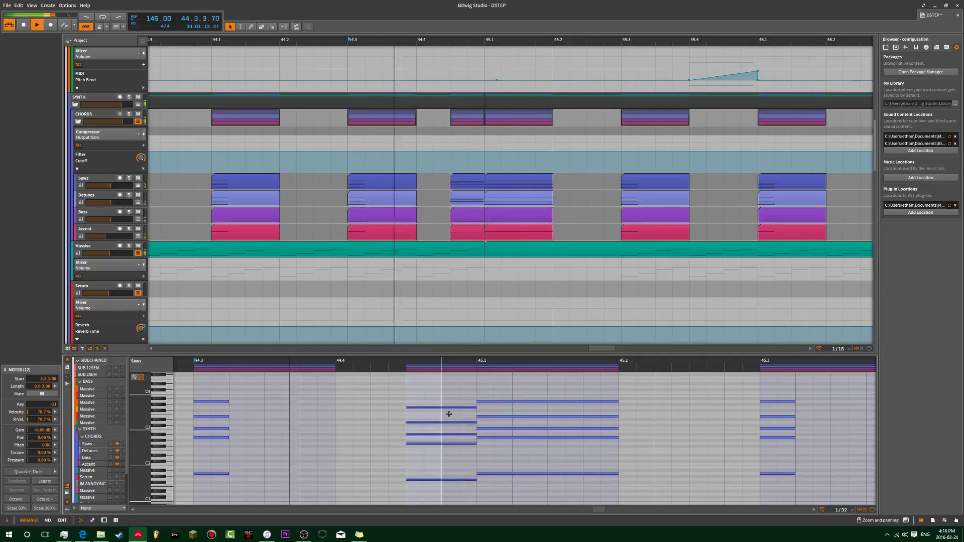
pyautogui.press('space')
pyautogui.press('Up')
pyautogui.press('Up')
pyautogui.press('Up')
pyautogui.press('Up')
pyautogui.press('Up')
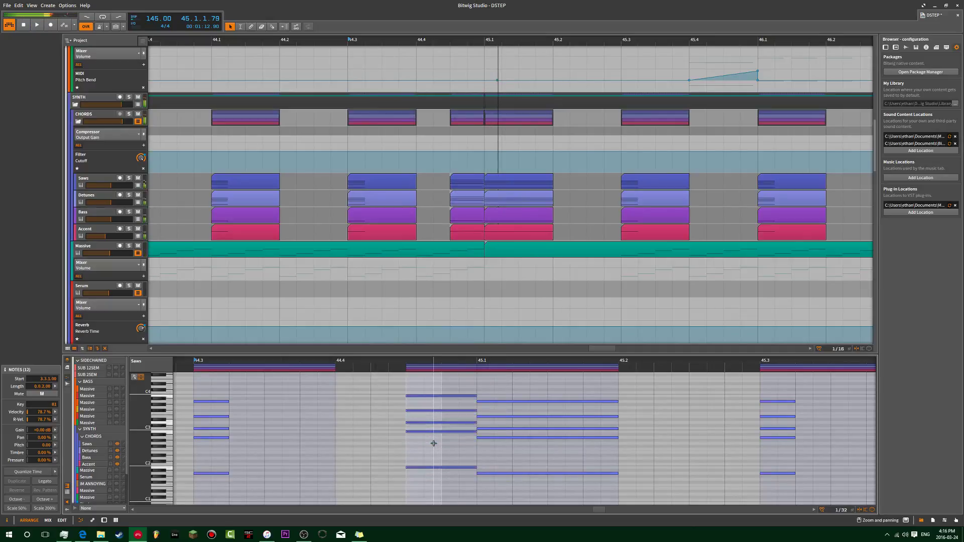
pyautogui.press('space')
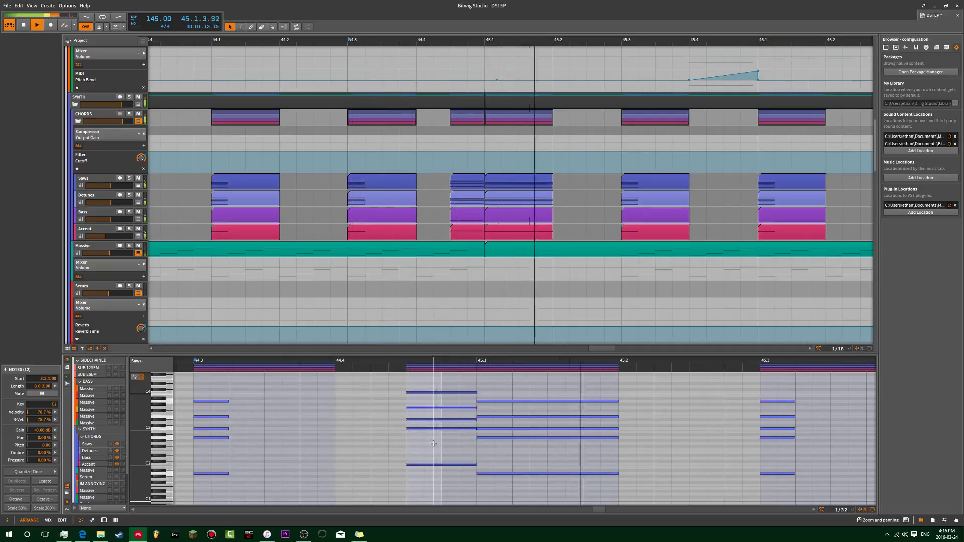
pyautogui.press('Down')
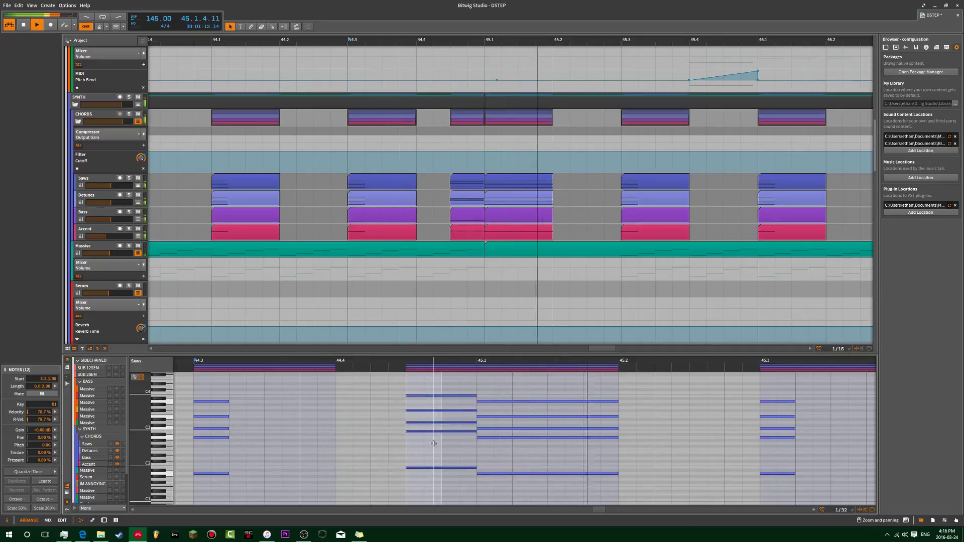
pyautogui.press('space')
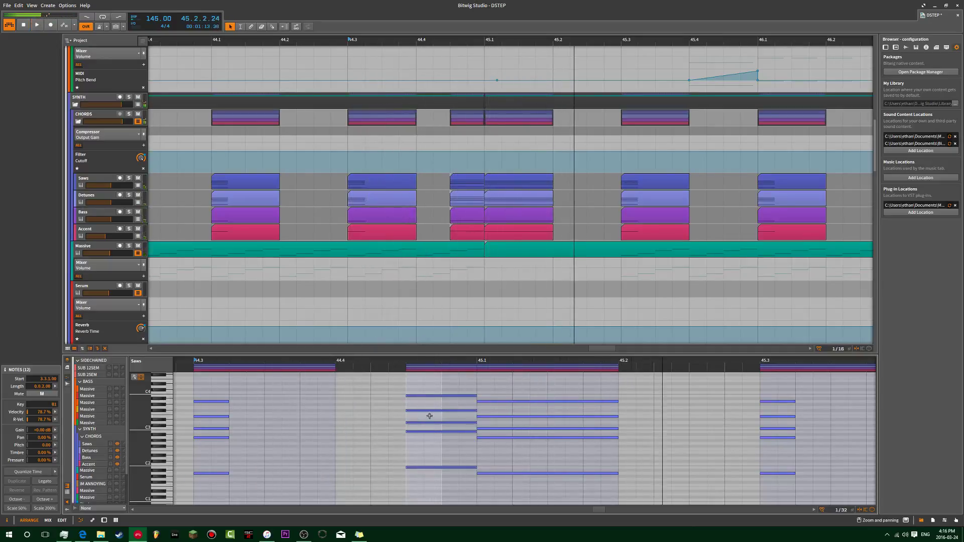
# - Raise the stab chord's F#3 note one semitone to G3 and play the result
pyautogui.click(428, 411)
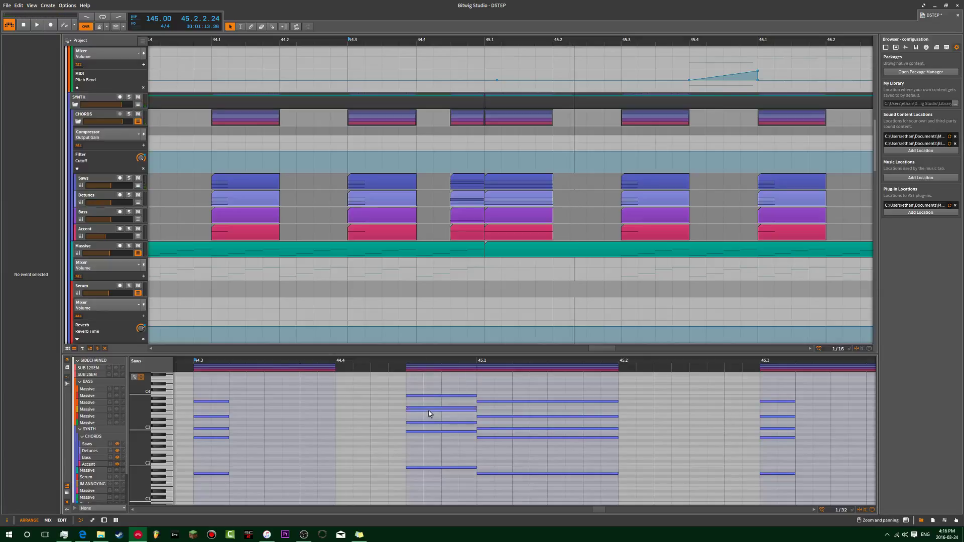
pyautogui.click(429, 411)
pyautogui.press('space')
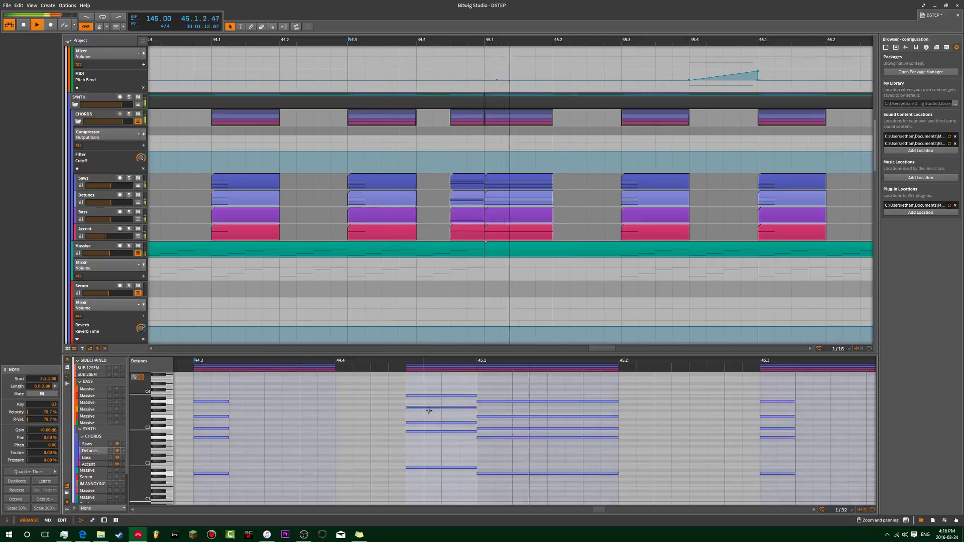
# - Return to the single-track note view, play the drop from bar 41 and look over the sub and bass tracks
pyautogui.moveTo(374, 39); pyautogui.dragTo(376, 77)
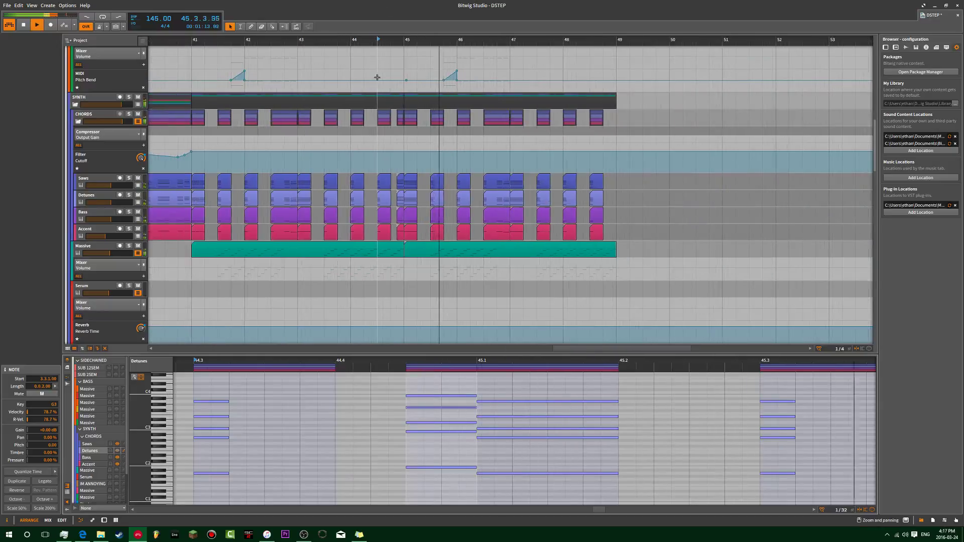
pyautogui.click(83, 348)
pyautogui.click(194, 39)
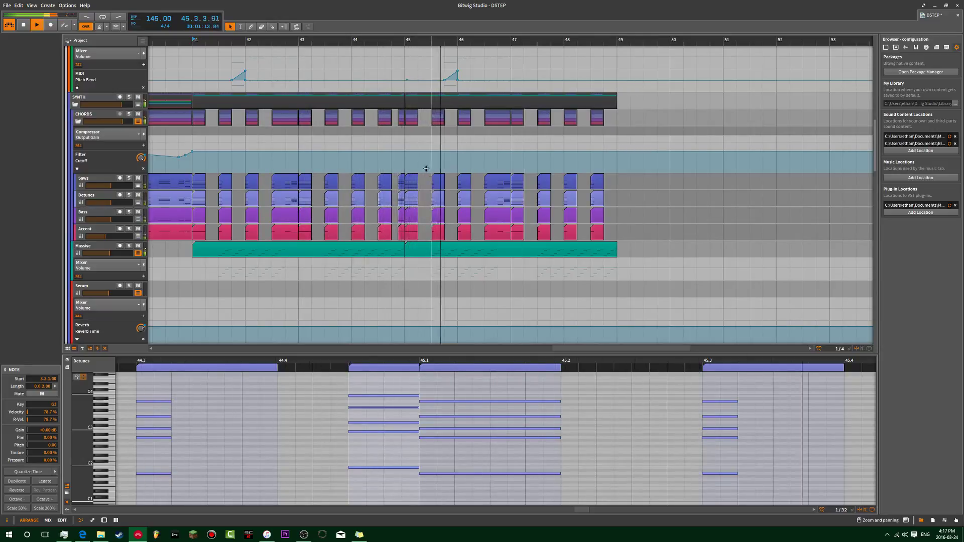
pyautogui.scroll(-10, 393, 97)
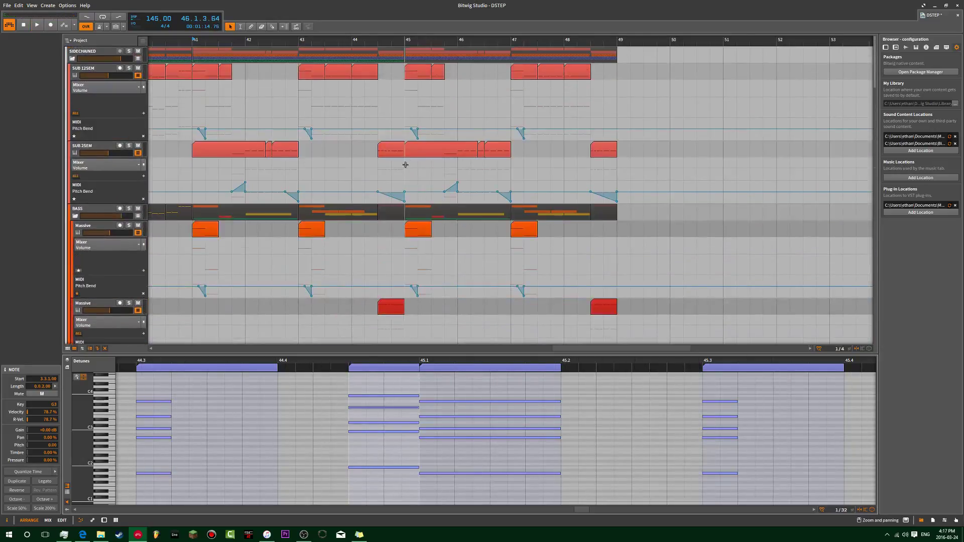
pyautogui.press('space')
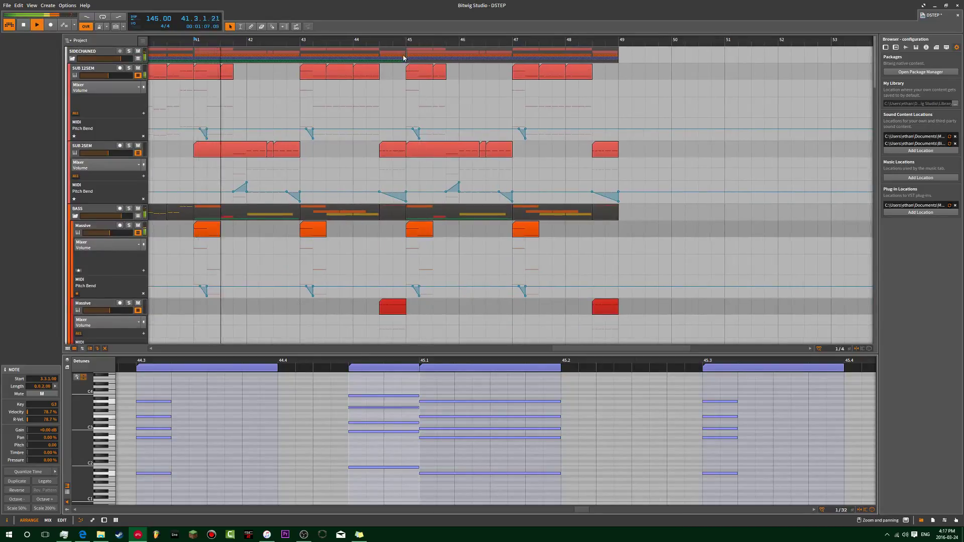
# - Open the SUB 12SEM clip at bar 45 for note viewing and play the arrangement from there
pyautogui.click(407, 84)
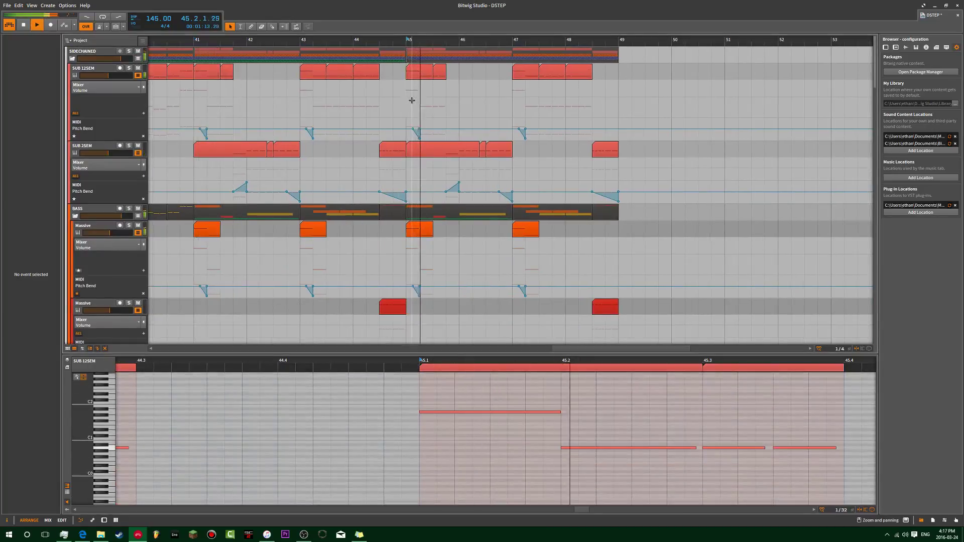
pyautogui.scroll(2, 411, 100)
pyautogui.scroll(1, 411, 101)
pyautogui.press('space')
pyautogui.press('space')
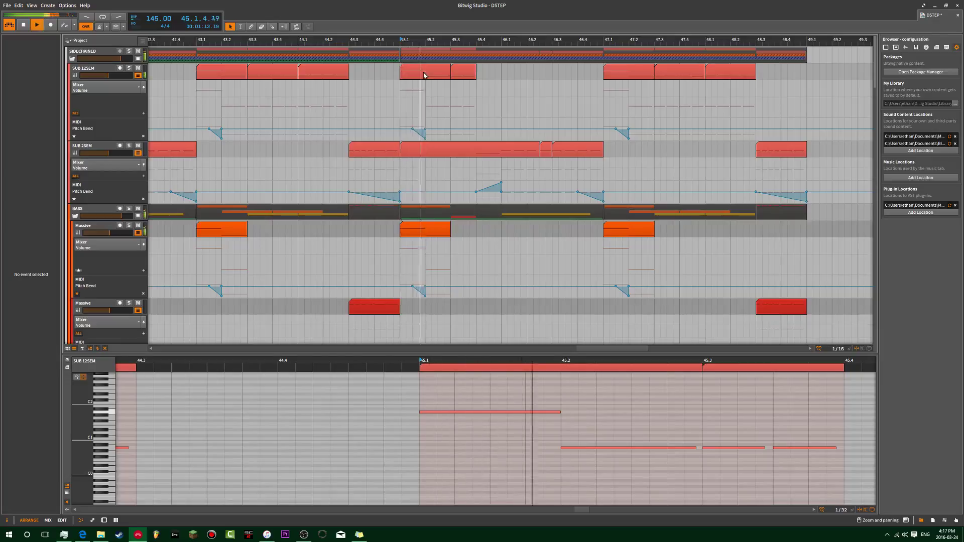
pyautogui.click(411, 78)
# - Open the clip at bar 45 on the first Massive track in the BASS group, solo that track and play it
pyautogui.scroll(-4, 417, 205)
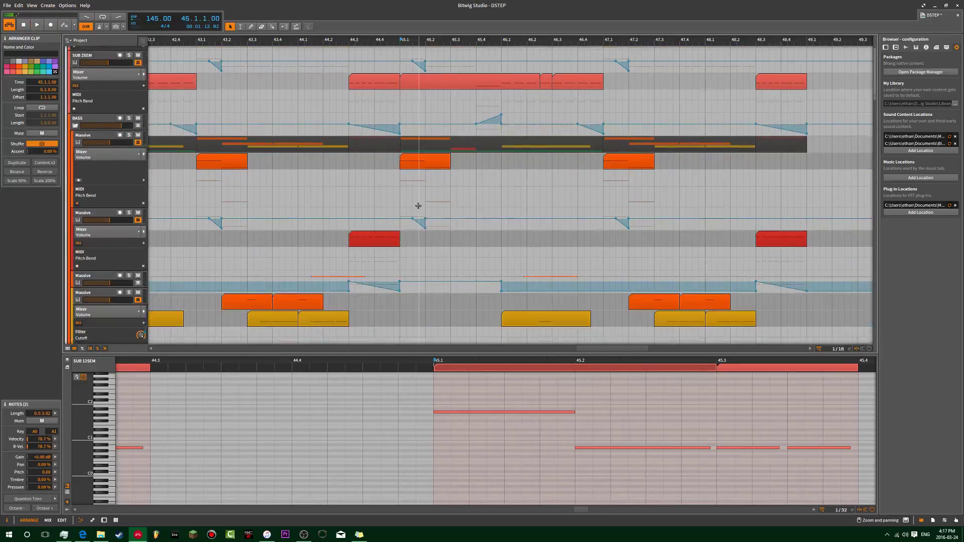
pyautogui.click(418, 138)
pyautogui.press('space')
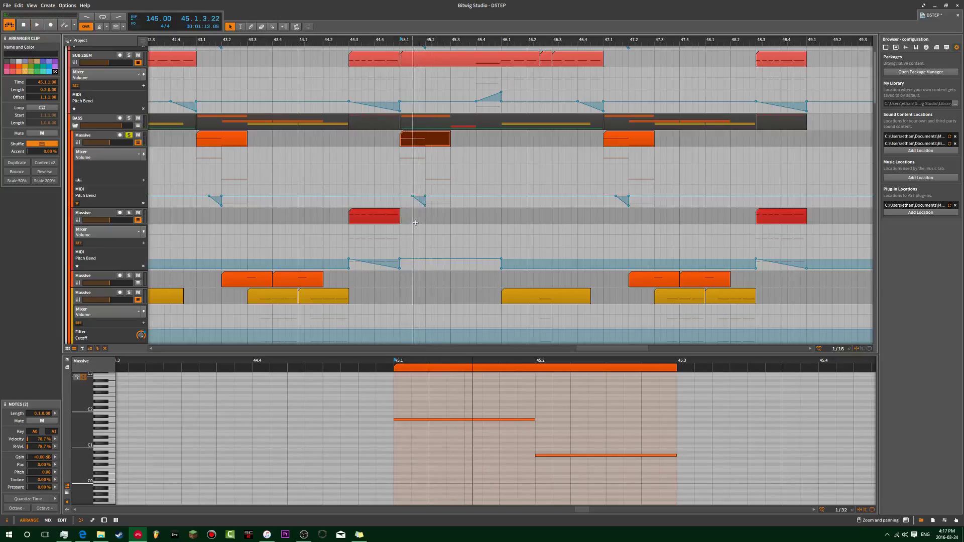
# - Turn the soloed Massive track's pitch bend dip at 45.2.1 into an upward bend of 98 % and play it repeatedly
pyautogui.moveTo(426, 206); pyautogui.dragTo(425, 196)
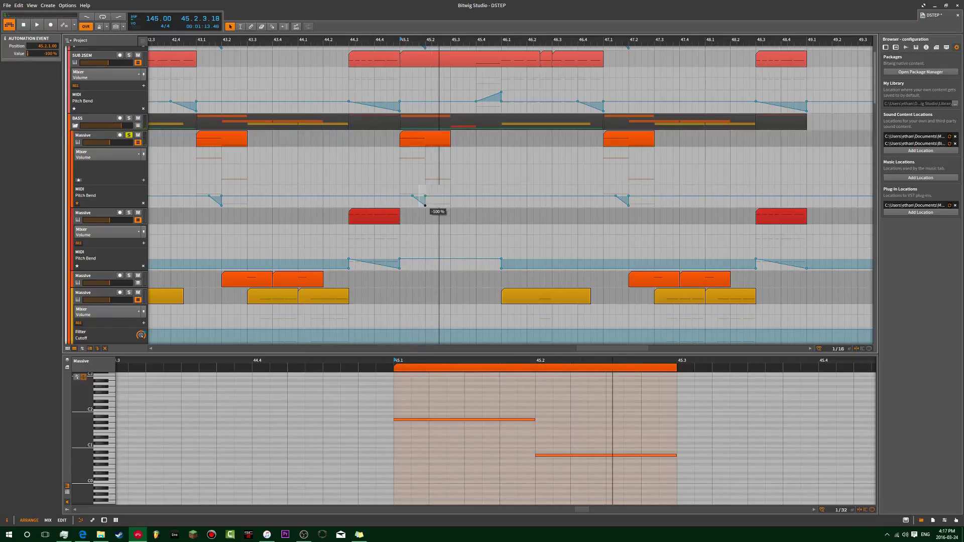
pyautogui.moveTo(418, 187); pyautogui.dragTo(425, 187)
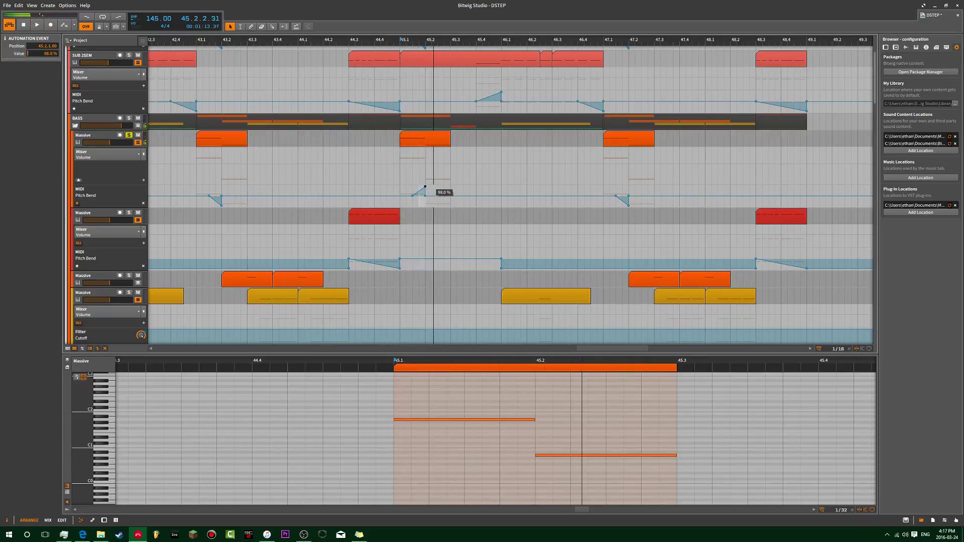
pyautogui.press('space')
pyautogui.press('space')
pyautogui.press('space')
pyautogui.press('space')
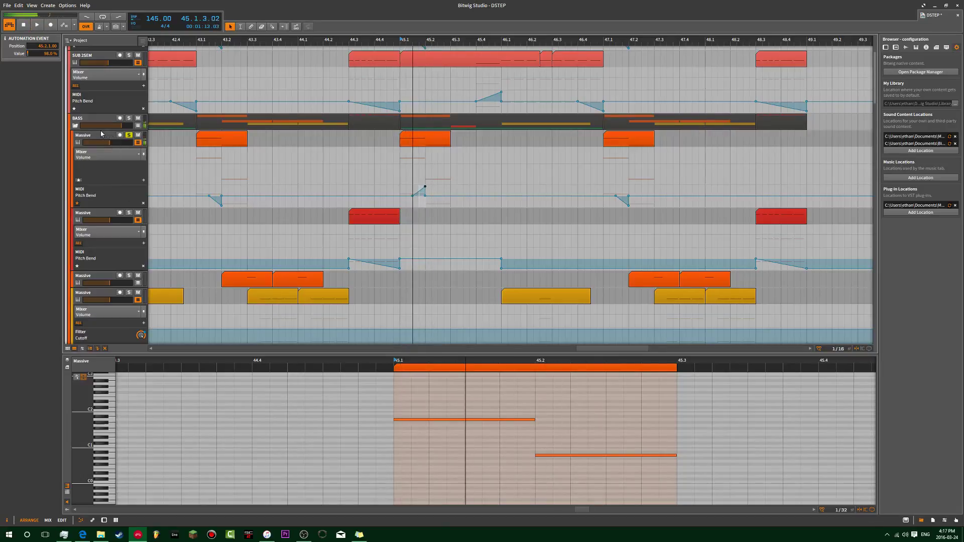
# - Check the pitch bend range on the Massive synth's OSC page, close the synth and set the bend point at 45.2.1 to 100 %
pyautogui.click(103, 134)
pyautogui.click(56, 94)
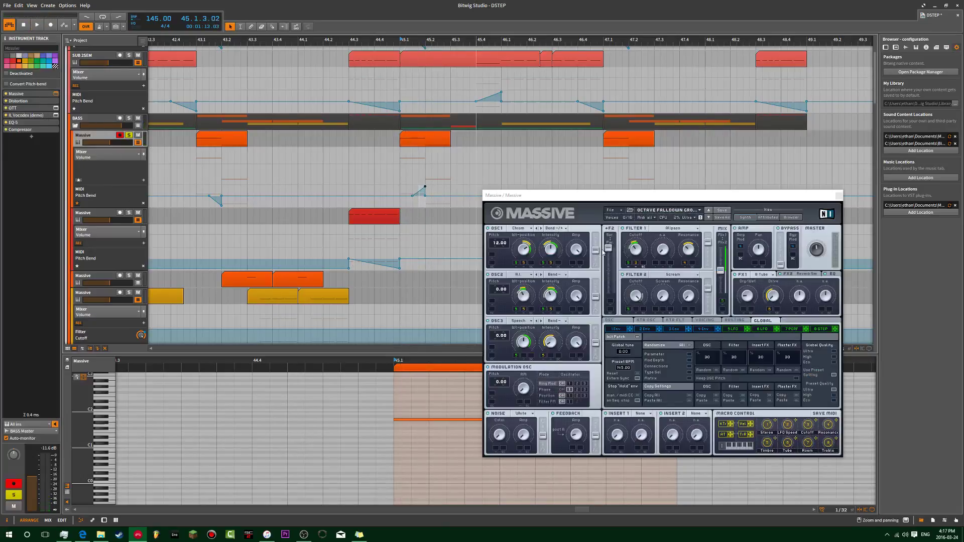
pyautogui.moveTo(635, 194); pyautogui.dragTo(346, 136)
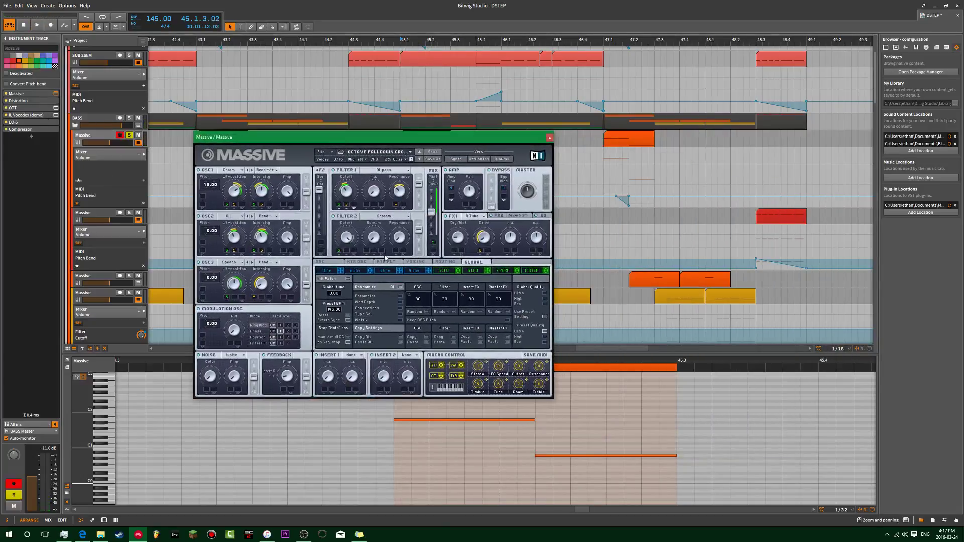
pyautogui.click(333, 264)
pyautogui.press('space')
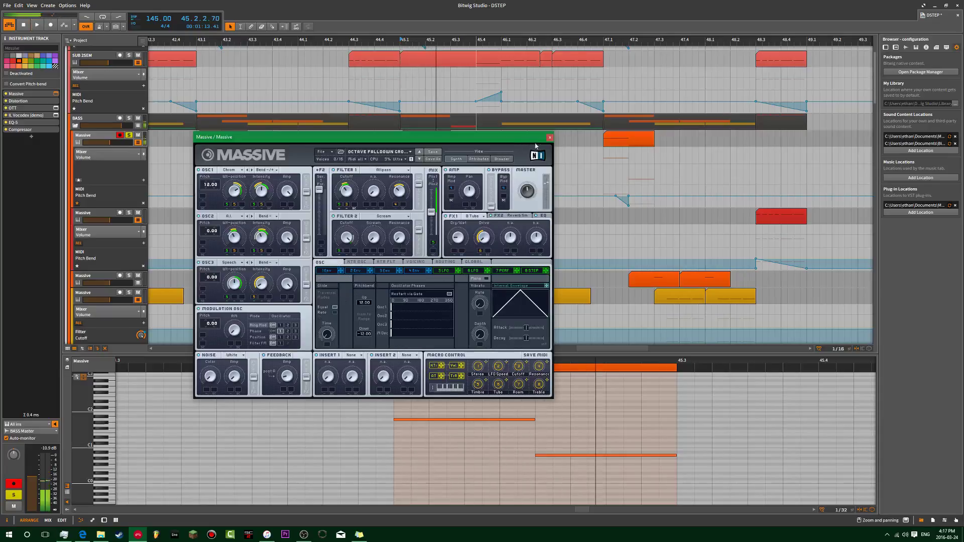
pyautogui.click(550, 138)
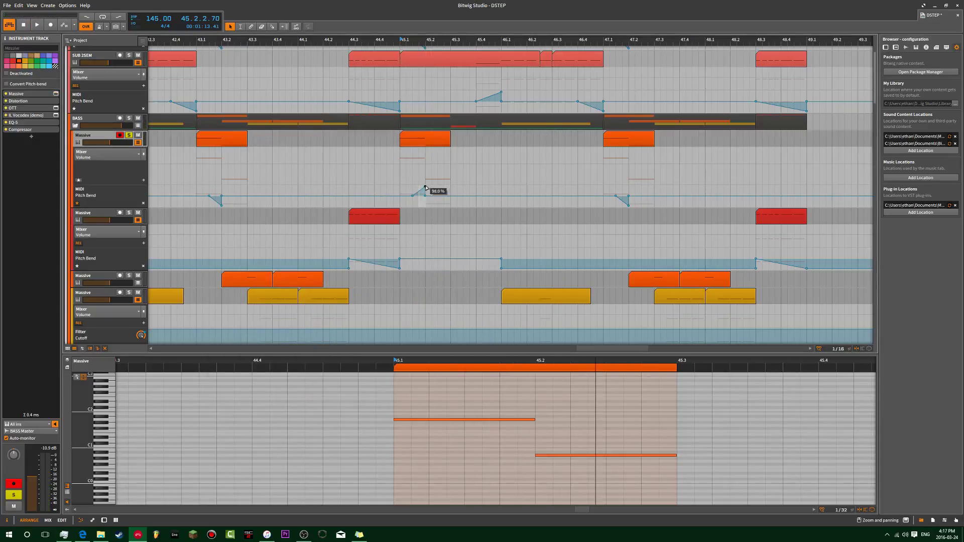
pyautogui.moveTo(426, 188); pyautogui.dragTo(426, 207)
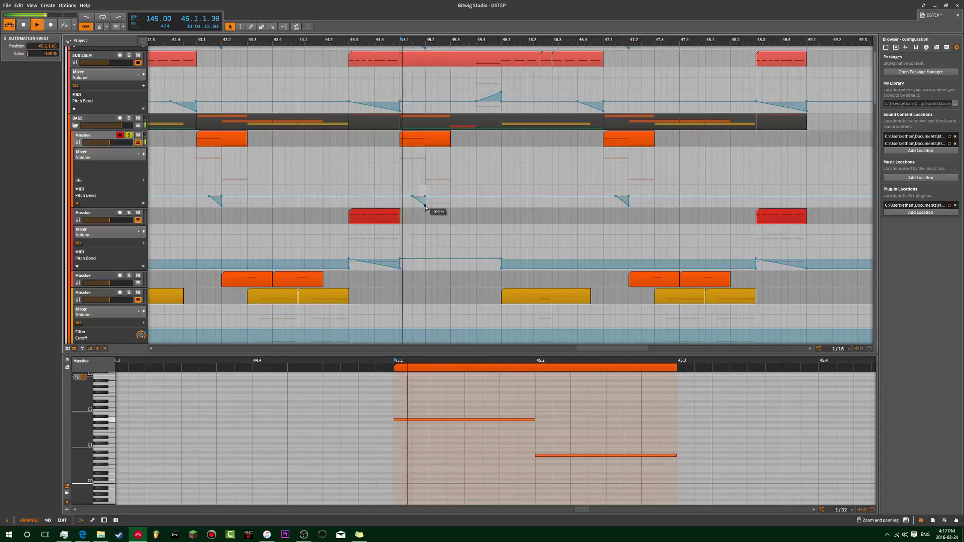
# - In the soloed Massive track's clip at bar 45, swap the octaves so the first note is A0 and the second A1, and play it
pyautogui.doubleClick(424, 143)
pyautogui.moveTo(444, 388); pyautogui.dragTo(450, 477)
pyautogui.press('Down')
pyautogui.moveTo(585, 432); pyautogui.dragTo(617, 490)
pyautogui.press('Up')
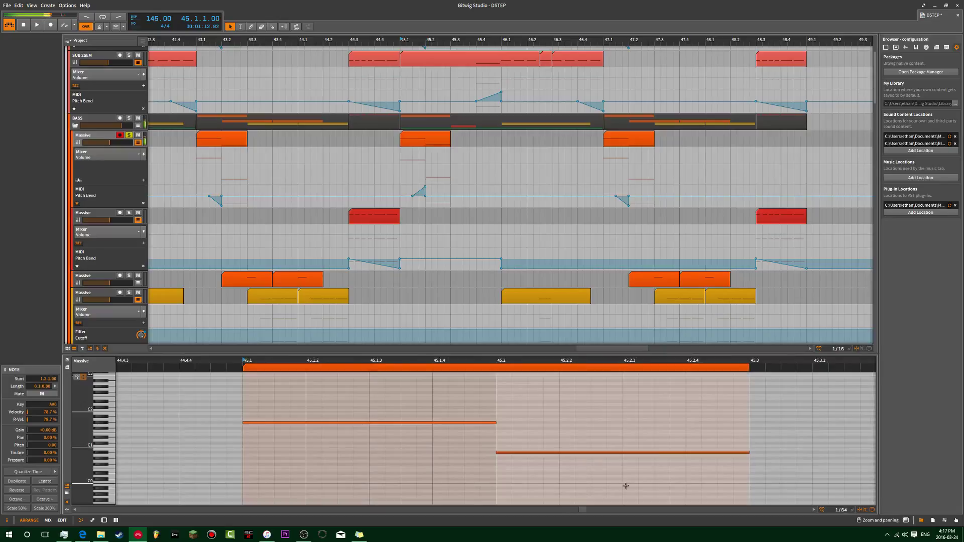
pyautogui.press('Down')
pyautogui.press('Up')
pyautogui.moveTo(474, 411); pyautogui.dragTo(526, 482)
pyautogui.hotkey('shift', 'Up')
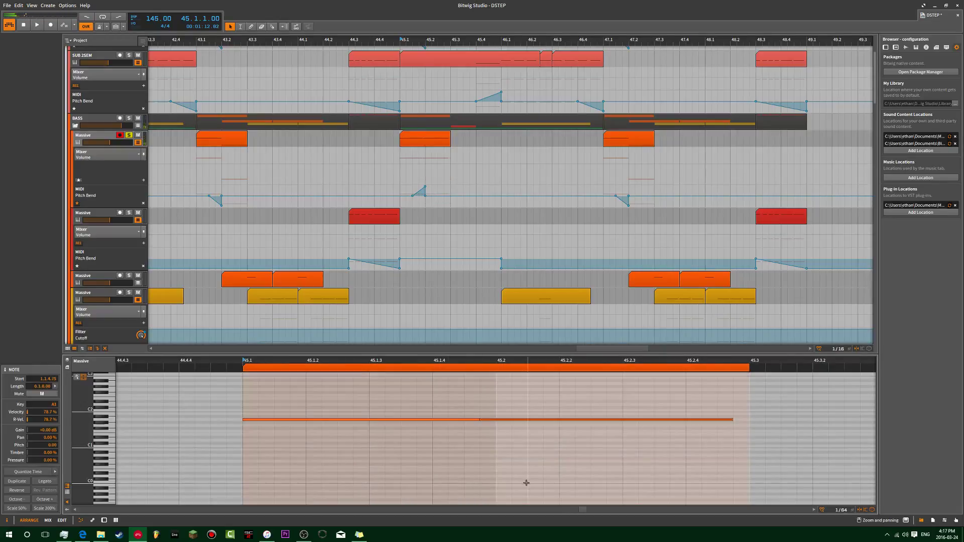
pyautogui.hotkey('ctrl', 'a')
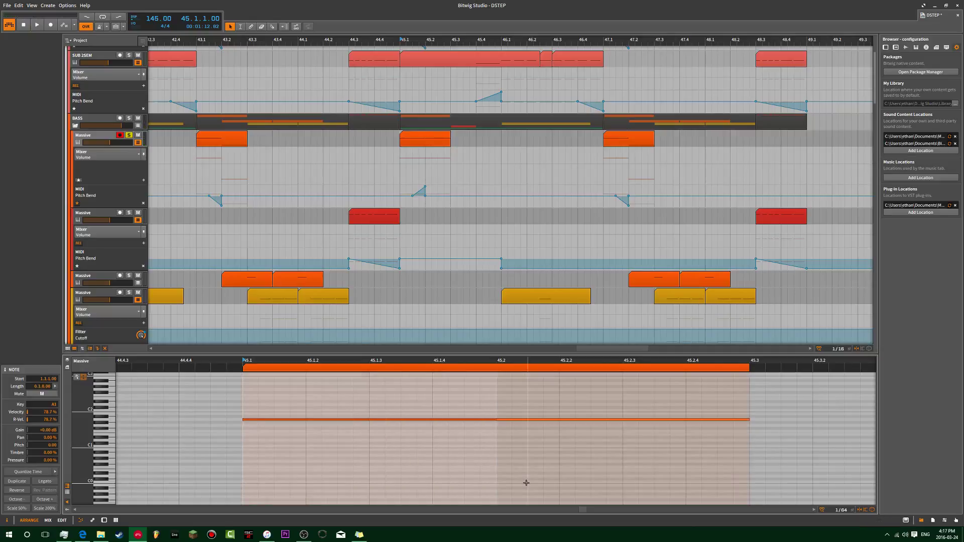
pyautogui.hotkey('shift', 'Down')
pyautogui.press('space')
pyautogui.press('space')
pyautogui.press('space')
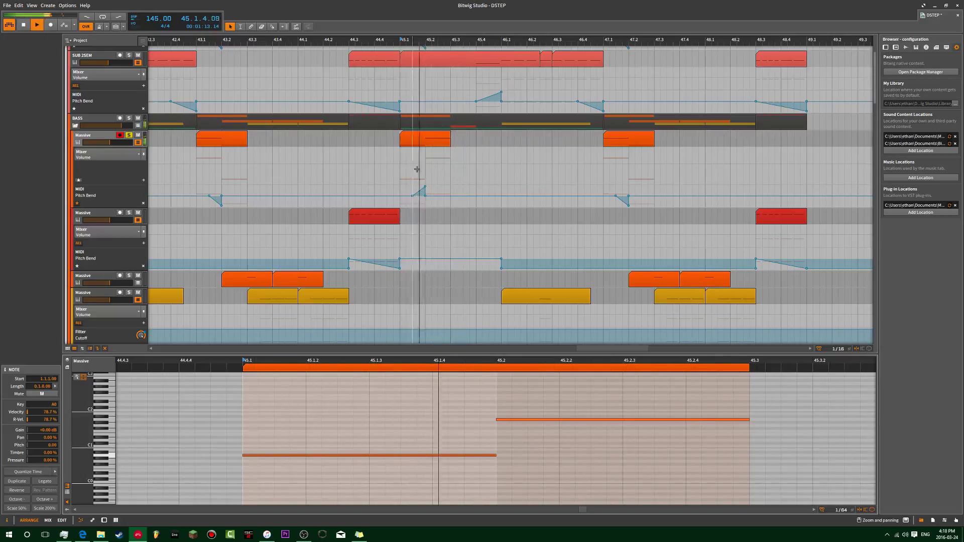
# - Turn SUB 12SEM's pitch bend at 45.2.1 upward and set the first two notes of its bar 45 clip to A0 and A1
pyautogui.scroll(3, 417, 170)
pyautogui.click(426, 129)
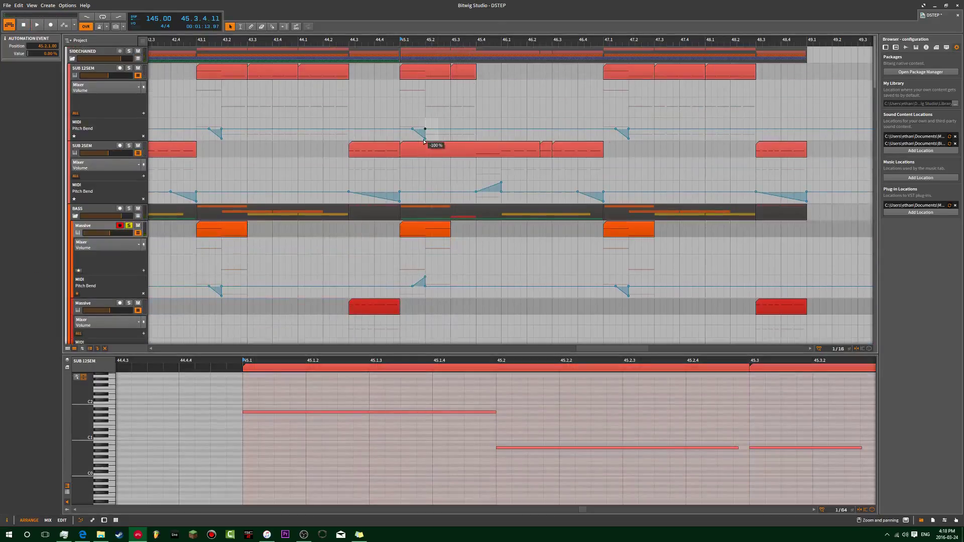
pyautogui.click(430, 74)
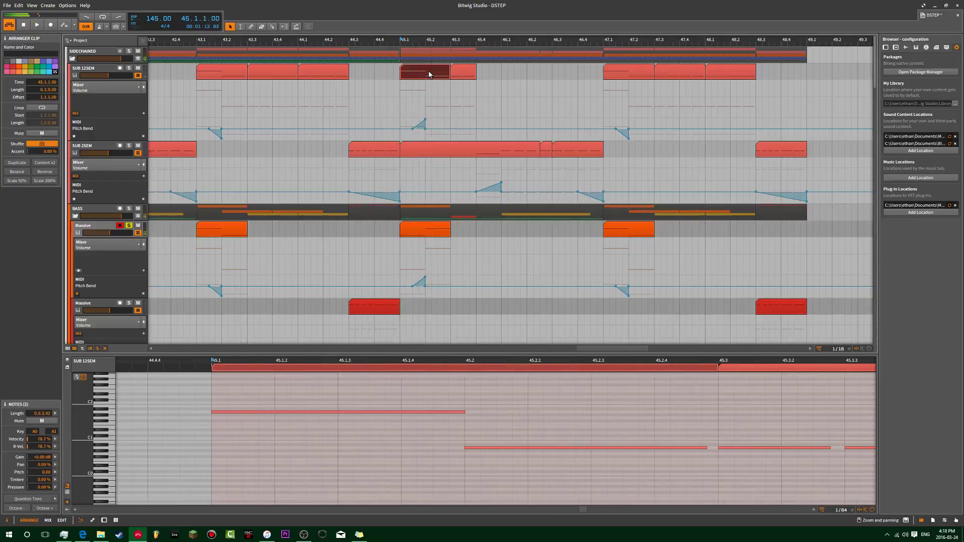
pyautogui.click(387, 462)
pyautogui.hotkey('shift', 'Down')
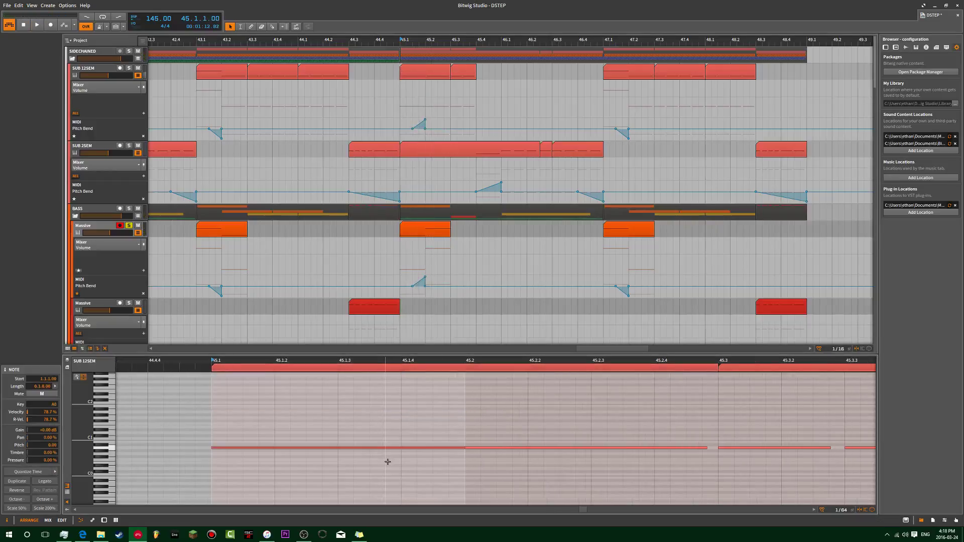
pyautogui.press('Right')
pyautogui.hotkey('shift', 'Up')
# - Play the arrangement from bar 45 and clear the solo from the first Massive track
pyautogui.press('space')
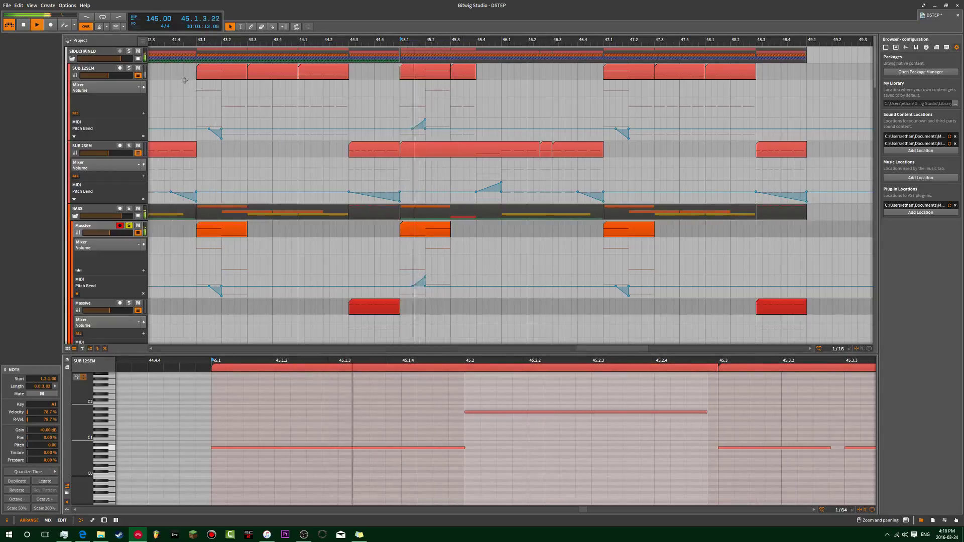
pyautogui.click(130, 69)
pyautogui.click(129, 68)
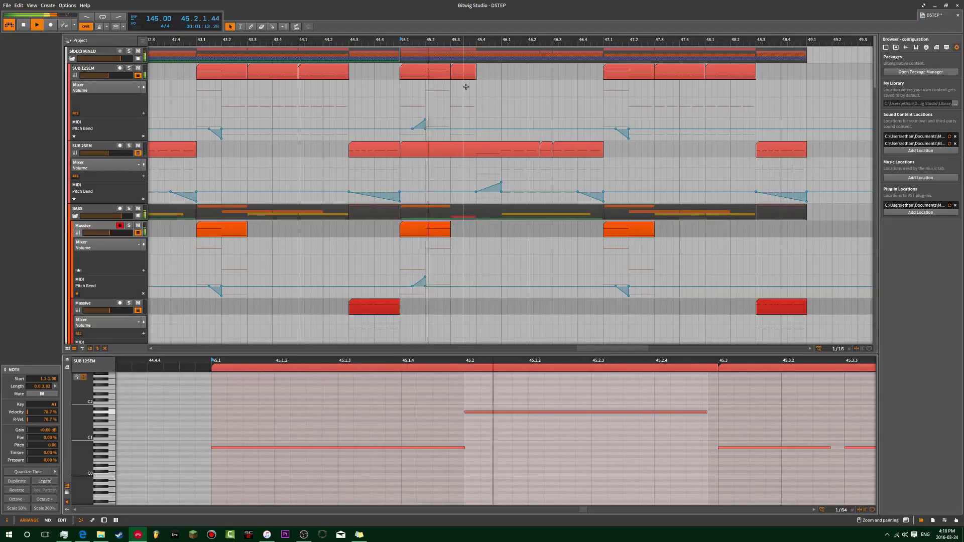
# - Turn the two A0 notes at 45.3 in the SUB 12SEM clip into four notes of length 0.0.0.75 and play them
pyautogui.click(469, 78)
pyautogui.press('space')
pyautogui.click(477, 427)
pyautogui.hotkey('ctrl', 'a')
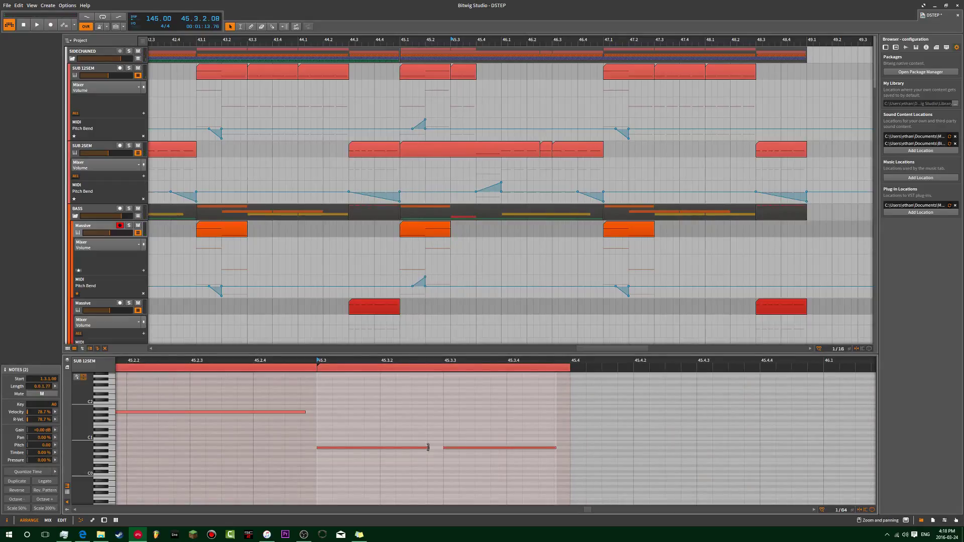
pyautogui.moveTo(419, 454); pyautogui.dragTo(424, 453)
pyautogui.press('space')
pyautogui.press('space')
pyautogui.press('space')
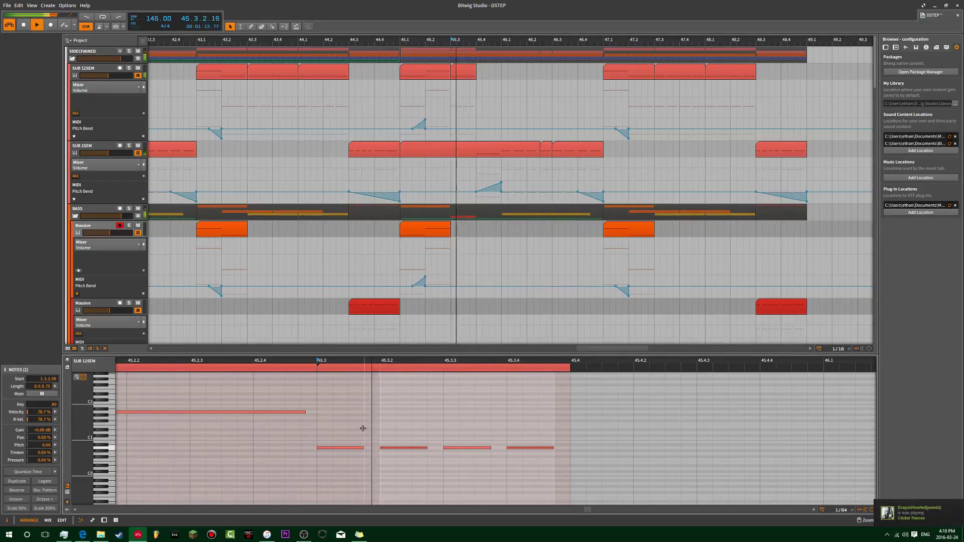
# - Replace the last two of the four SUB 12SEM notes with four notes of length 0.0.0.37 and play the track soloed
pyautogui.click(130, 69)
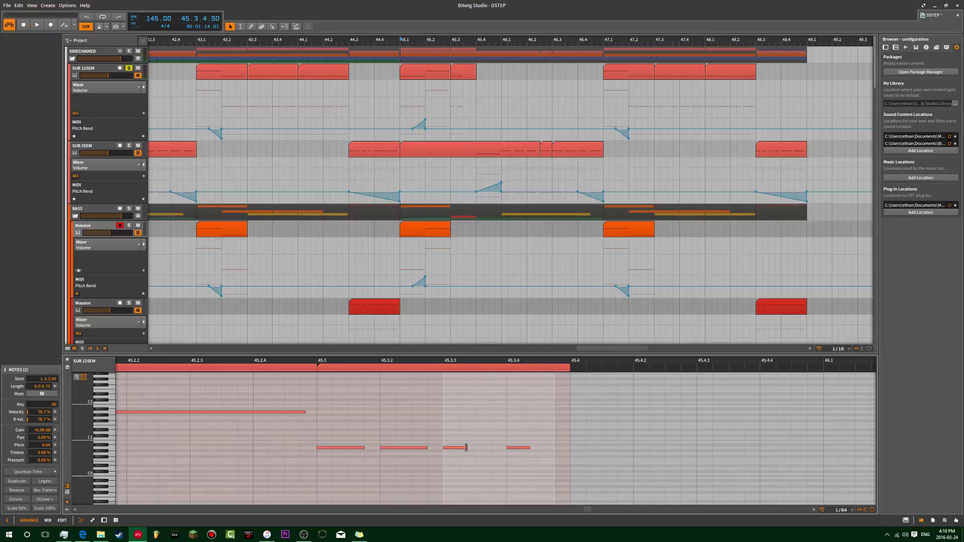
pyautogui.press('space')
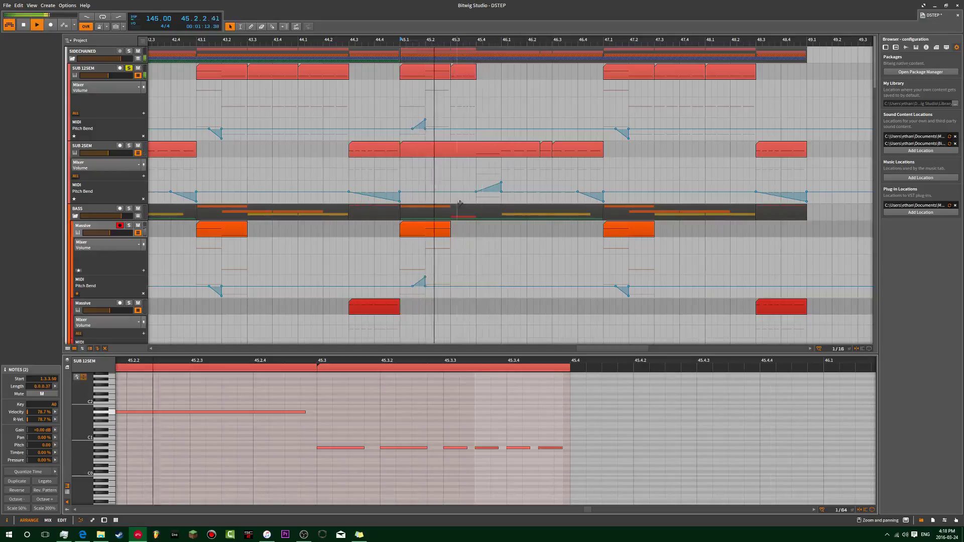
pyautogui.scroll(-10, 459, 204)
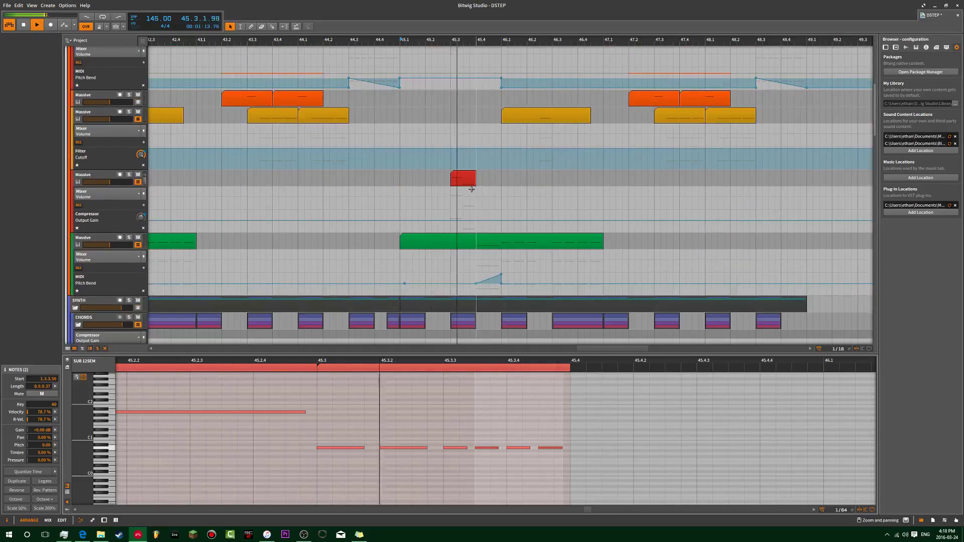
pyautogui.press('space')
# - Delete the red clip at 45.3 on the fifth Massive track in the BASS group and play repeatedly from 45.3
pyautogui.click(469, 181)
pyautogui.press('Delete')
pyautogui.press('space')
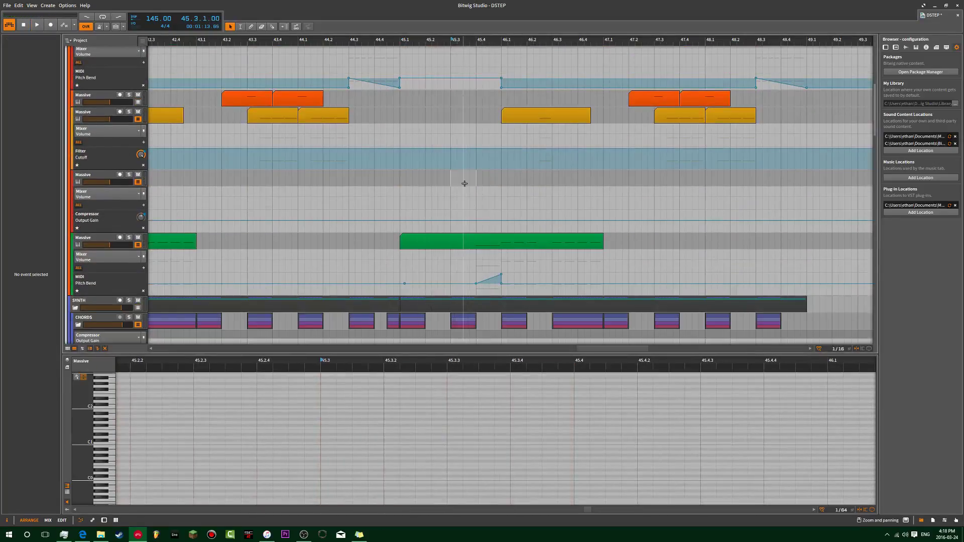
pyautogui.scroll(-3, 465, 183)
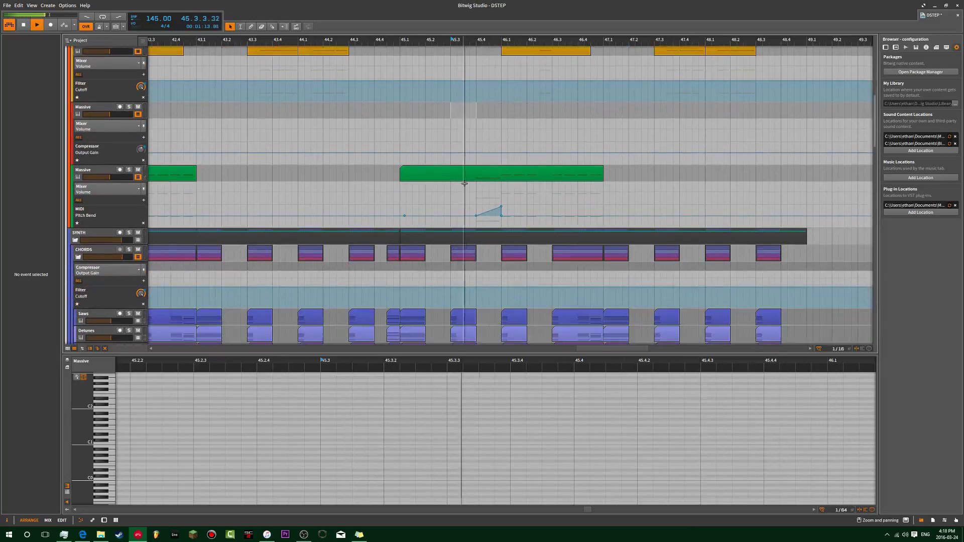
pyautogui.press('space')
pyautogui.press('space')
pyautogui.press('space')
pyautogui.scroll(-3, 451, 152)
pyautogui.scroll(5, 453, 160)
pyautogui.press('space')
pyautogui.press('space')
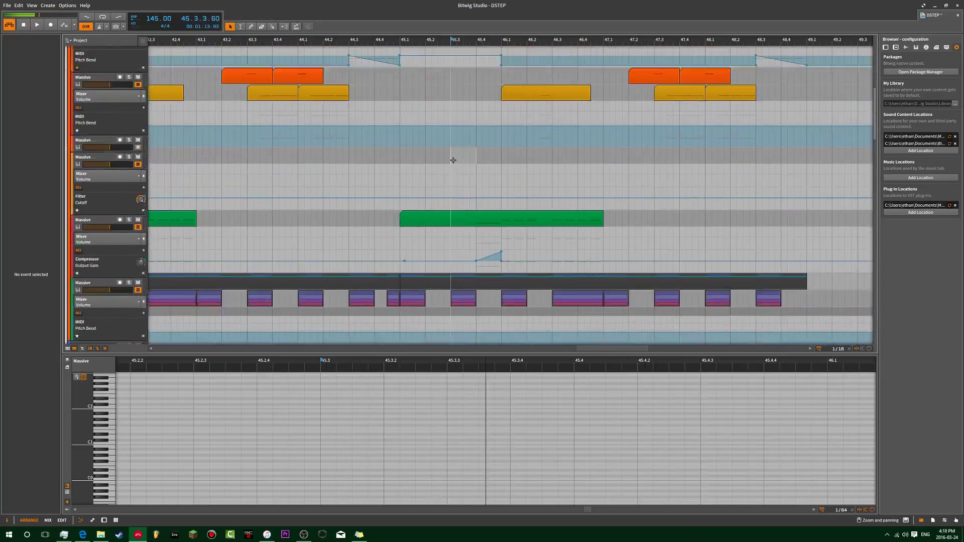
# - Select the second and third Massive tracks in the BASS group in turn and audition their sounds
pyautogui.scroll(5, 453, 159)
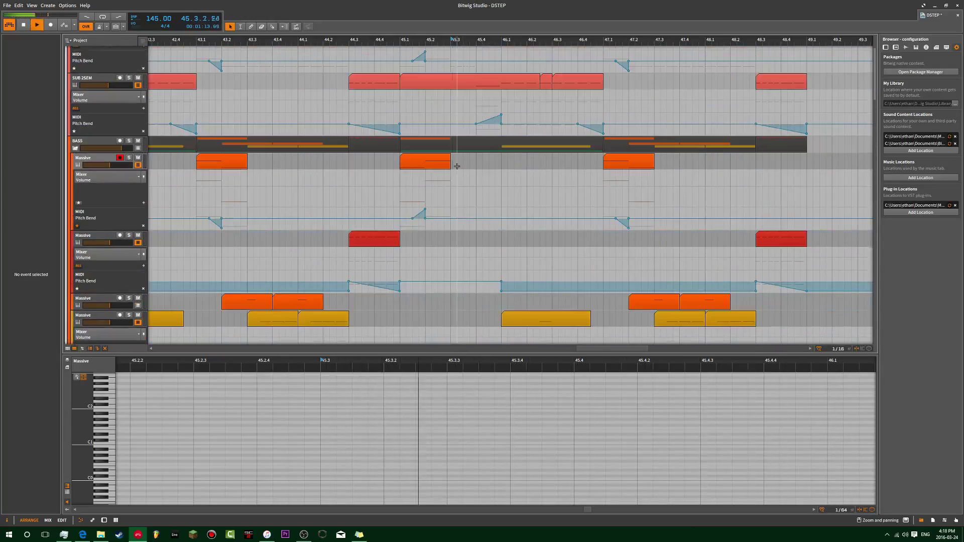
pyautogui.click(101, 239)
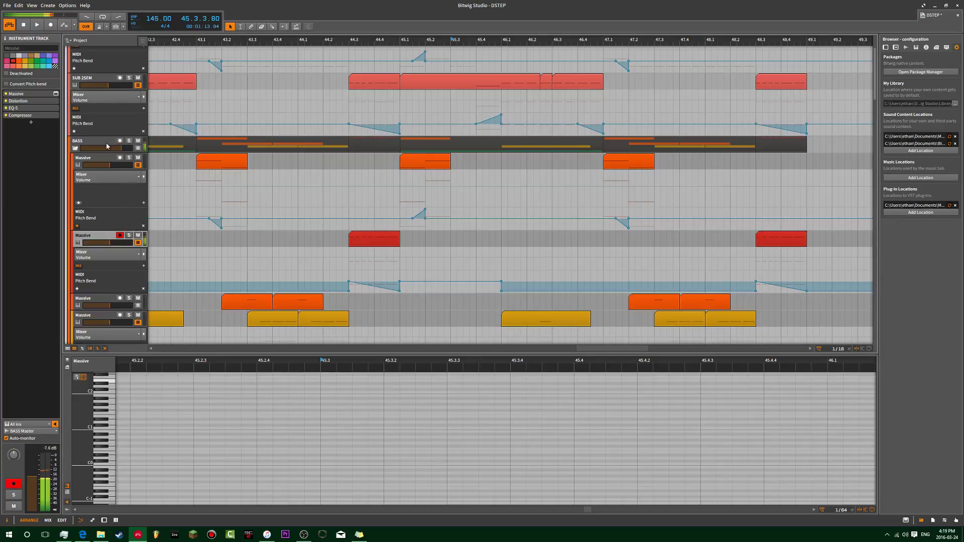
pyautogui.scroll(-5, 111, 163)
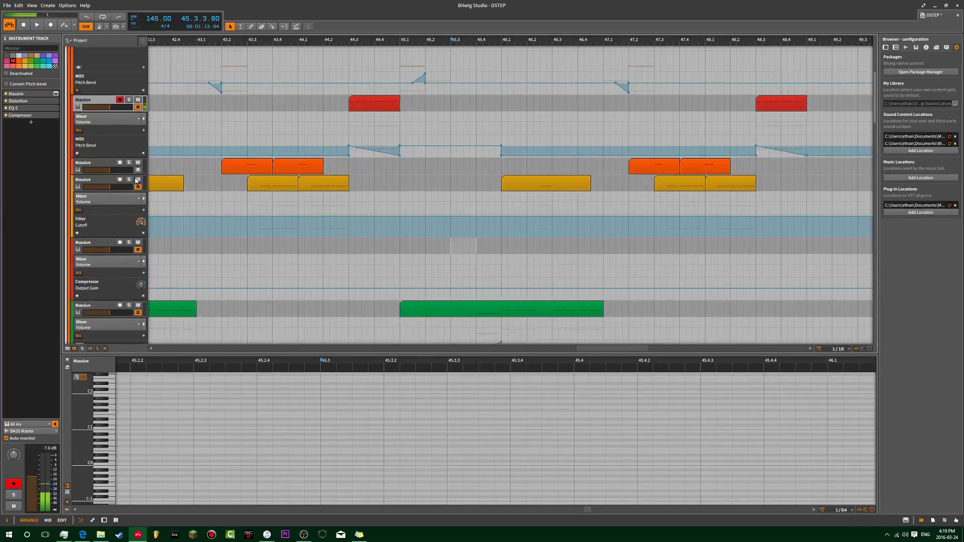
pyautogui.click(108, 164)
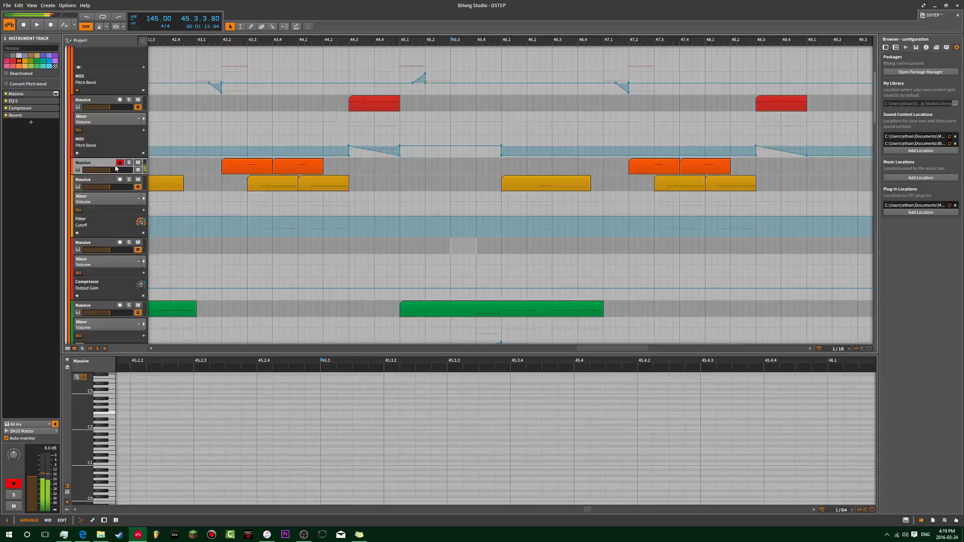
# - Create an empty three-beat clip at 45.1.1 on the third Massive track and play the arrangement from there
pyautogui.doubleClick(399, 167)
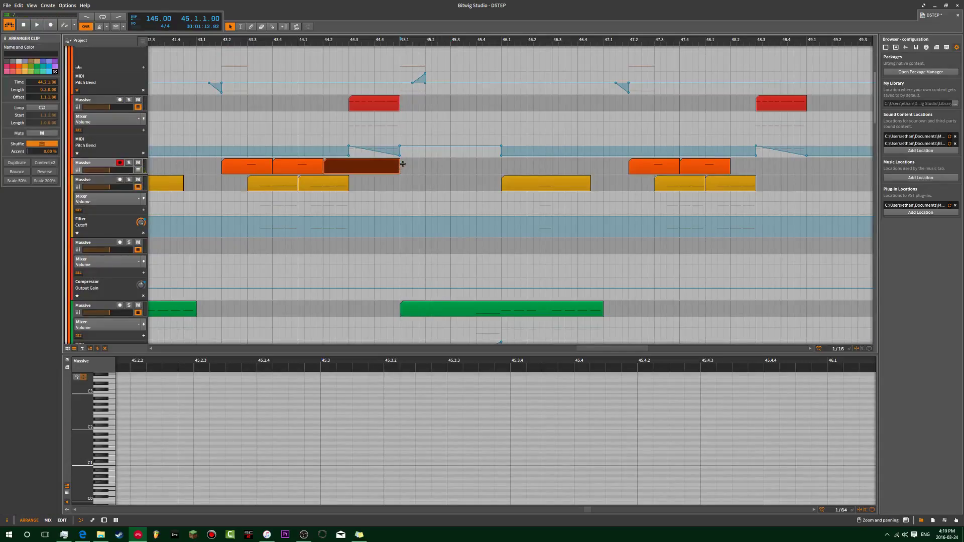
pyautogui.moveTo(398, 166); pyautogui.dragTo(462, 169)
pyautogui.press('space')
pyautogui.scroll(7, 431, 201)
pyautogui.press('space')
pyautogui.press('space')
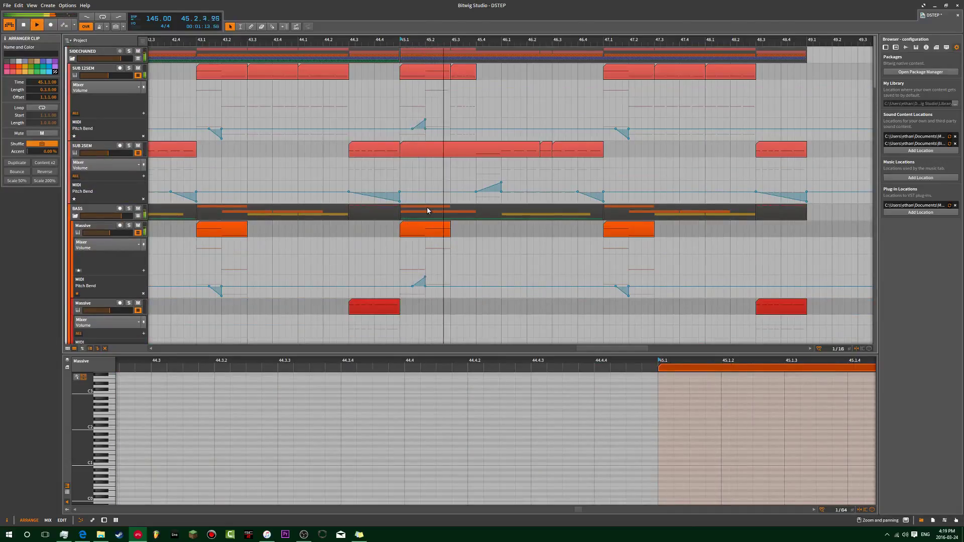
pyautogui.press('space')
# - Copy the SUB 12SEM clip at 45.3 to the same position on the third Massive track and play it
pyautogui.click(463, 76)
pyautogui.scroll(-5, 491, 254)
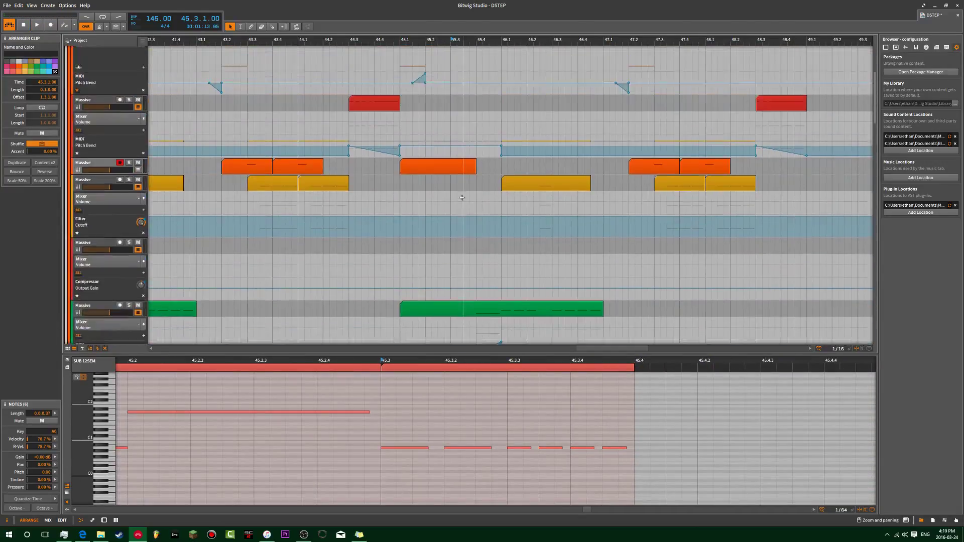
pyautogui.click(452, 177)
pyautogui.click(452, 172)
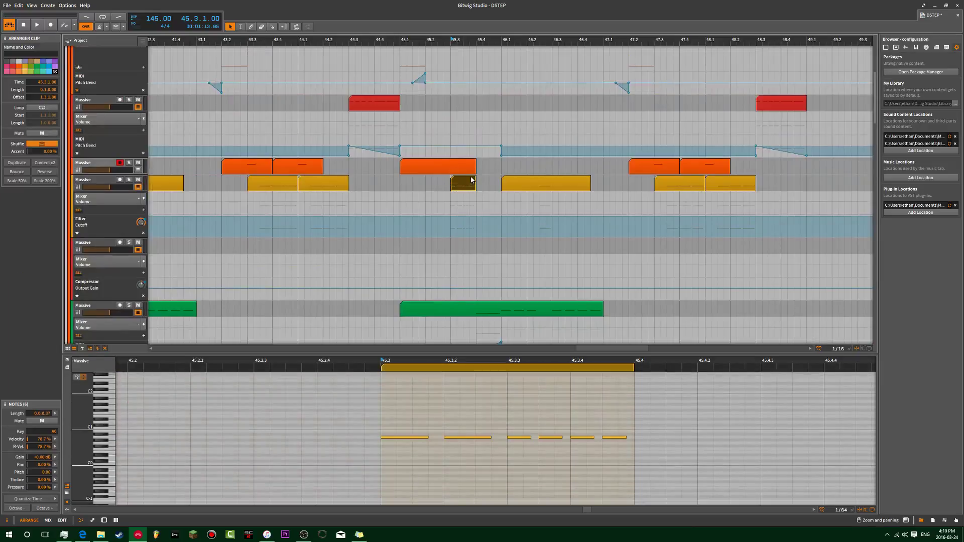
pyautogui.press('space')
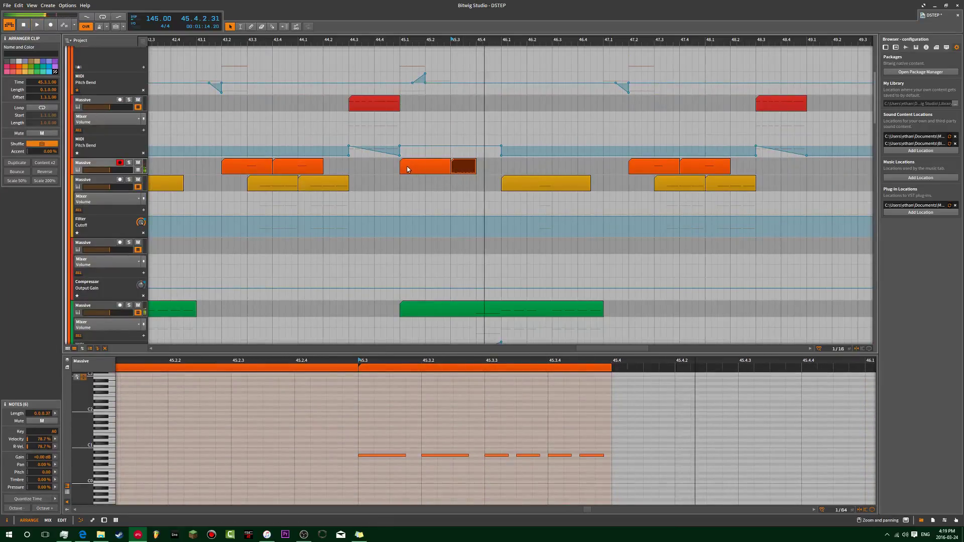
# - Delete the empty clip portion before 45.3 on the third Massive track, solo that track and play from bar 45
pyautogui.click(419, 171)
pyautogui.press('space')
pyautogui.press('Delete')
pyautogui.press('space')
pyautogui.press('space')
pyautogui.click(128, 162)
pyautogui.press('space')
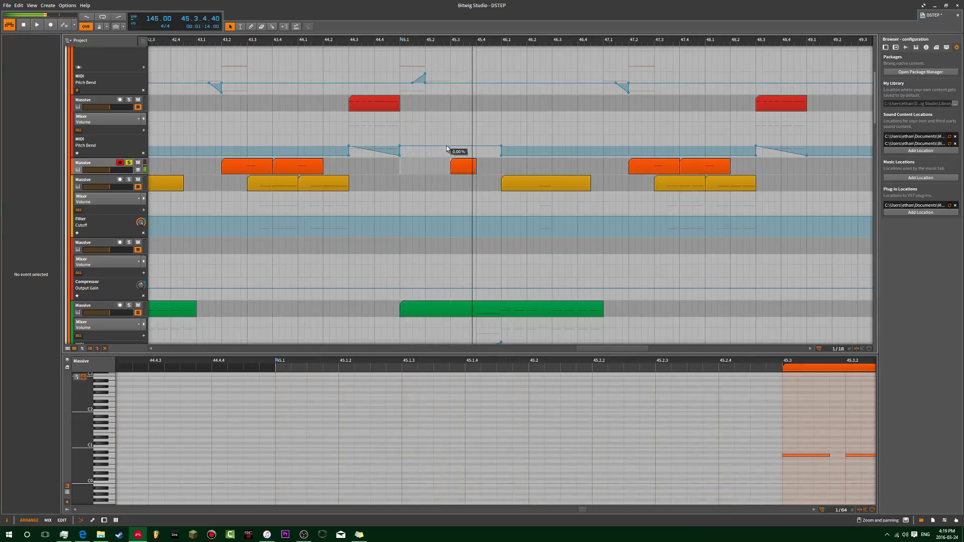
# - Raise all six notes of the third Massive track's clip at 45.3 by one octave to A1 and play it
pyautogui.click(463, 168)
pyautogui.press('space')
pyautogui.scroll(-3, 547, 432)
pyautogui.moveTo(607, 406); pyautogui.dragTo(446, 485)
pyautogui.hotkey('shift', 'Up')
pyautogui.press('space')
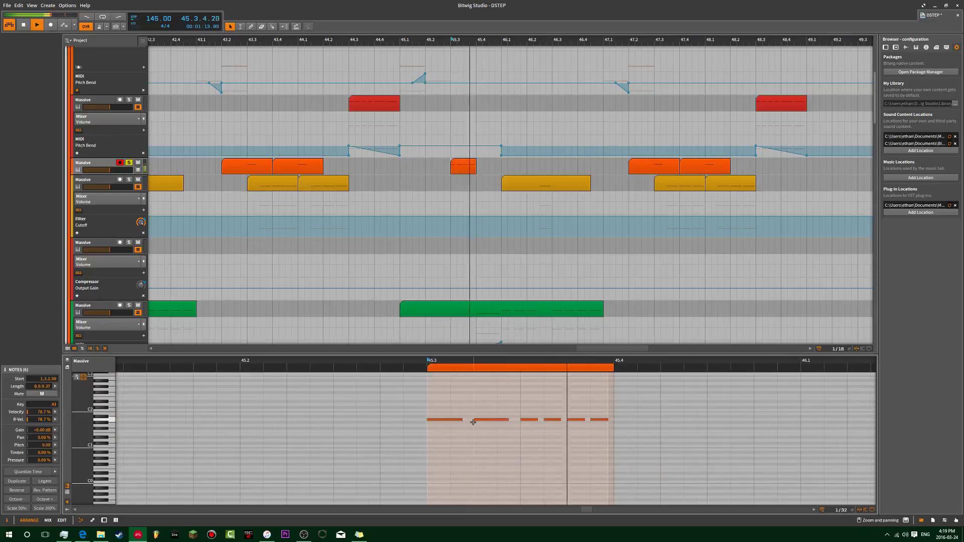
# - Delete the last four short notes of the soloed Massive clip at 45.3 and play the remaining notes
pyautogui.moveTo(603, 403); pyautogui.dragTo(538, 420)
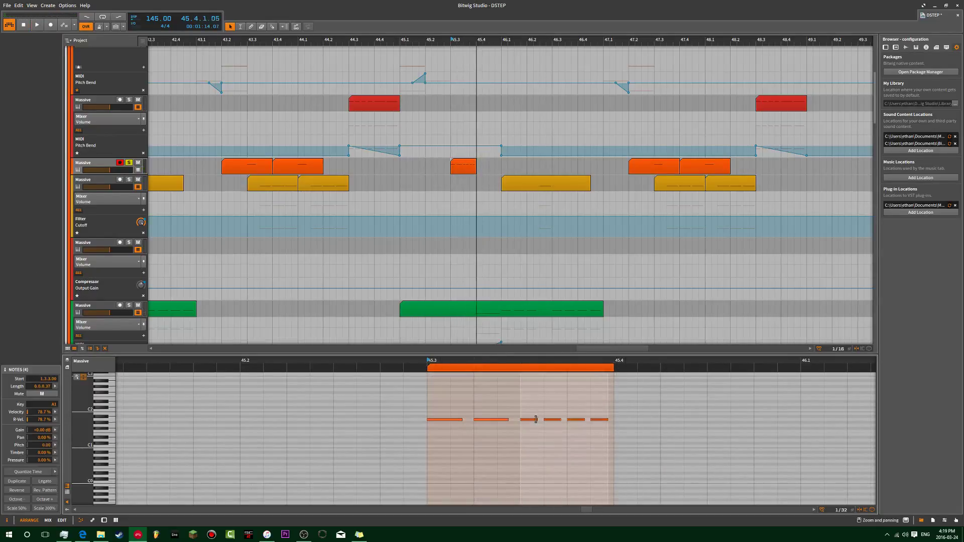
pyautogui.press('space')
pyautogui.moveTo(603, 400); pyautogui.dragTo(532, 441)
pyautogui.press('Delete')
pyautogui.press('space')
pyautogui.press('space')
# - Duplicate the two remaining notes into the clip's second half, try the copies at G1 and return them to A1
pyautogui.moveTo(496, 411); pyautogui.dragTo(439, 428)
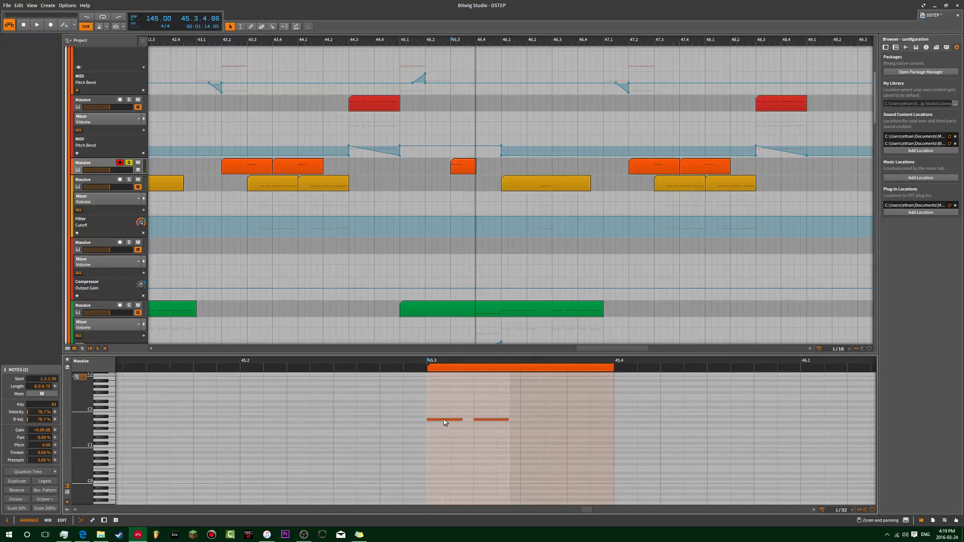
pyautogui.moveTo(538, 430); pyautogui.dragTo(538, 430)
pyautogui.press('space')
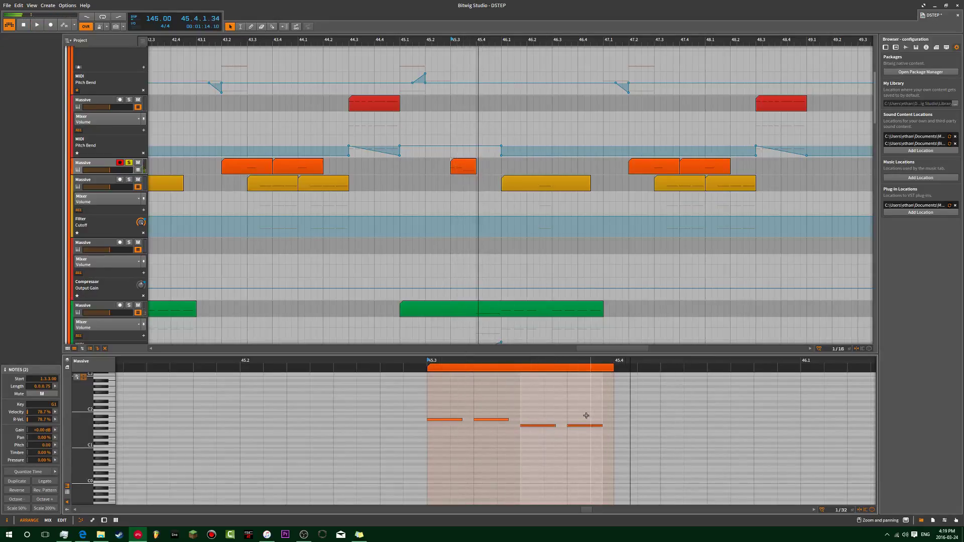
pyautogui.press('Up')
pyautogui.press('Up')
# - Lengthen all four A1 notes of the Massive clip at 45.3 to 0.0.0.93 and play them
pyautogui.moveTo(592, 406); pyautogui.dragTo(471, 419)
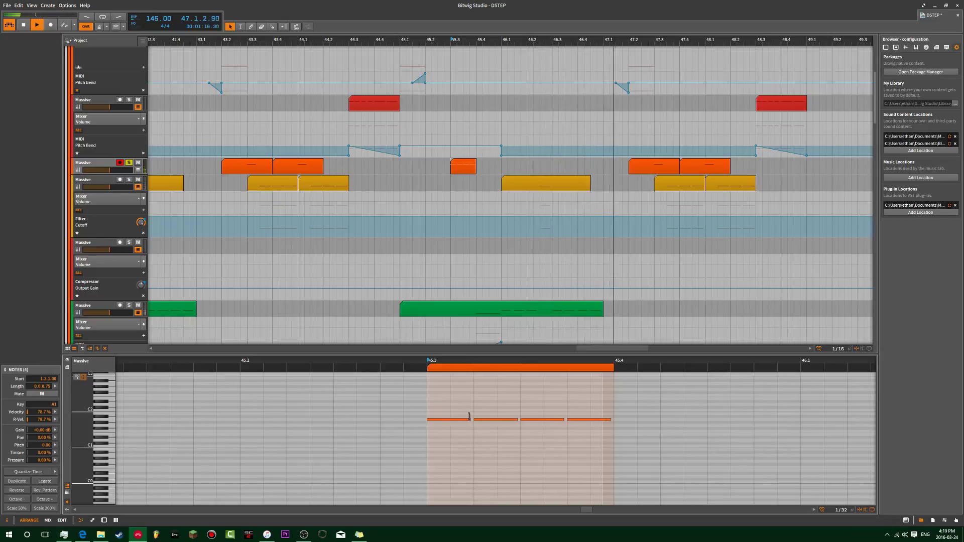
pyautogui.scroll(5, 510, 209)
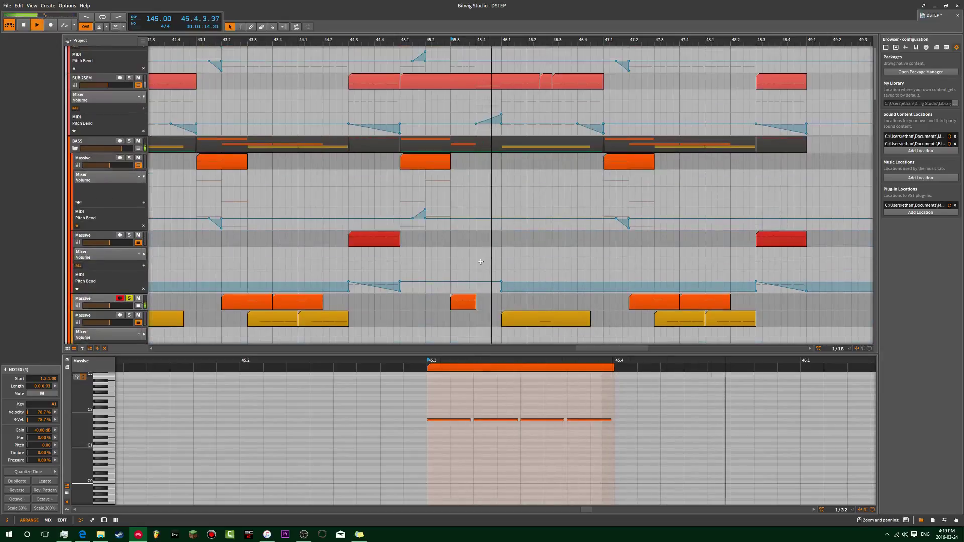
pyautogui.scroll(2, 465, 310)
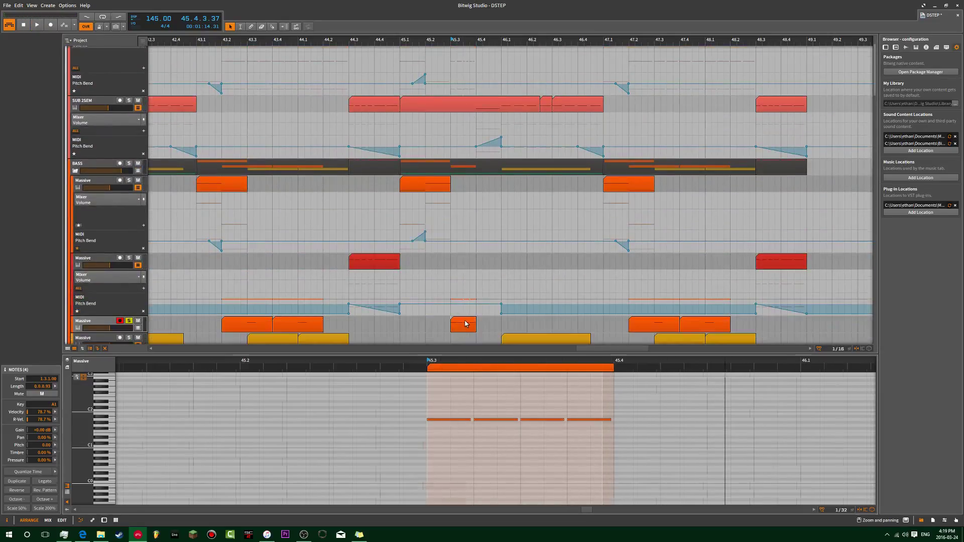
# - Replace the SUB 12SEM clip at 45.3 with a copy of the third Massive track's four-note clip
pyautogui.click(465, 324)
pyautogui.scroll(2, 463, 117)
pyautogui.click(462, 76)
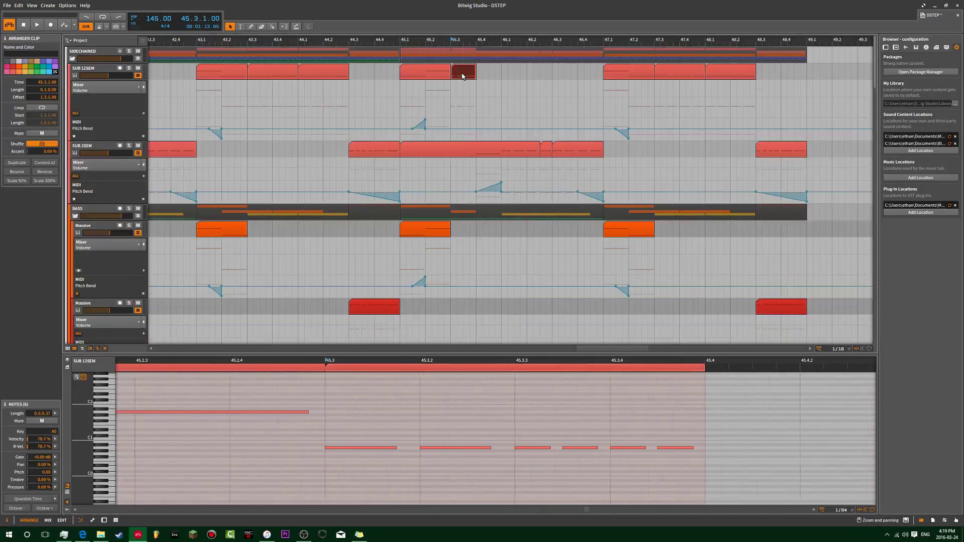
pyautogui.press('Delete')
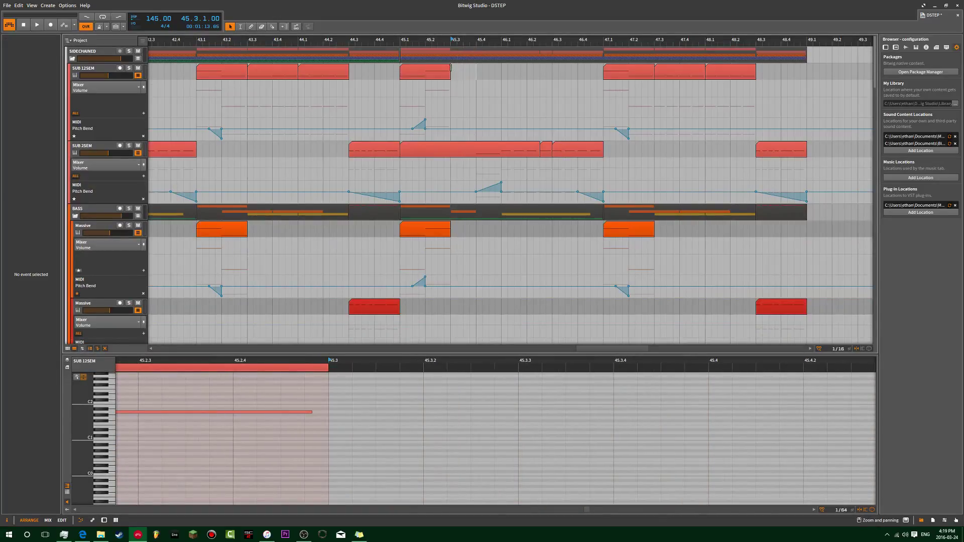
pyautogui.hotkey('ctrl', 'z')
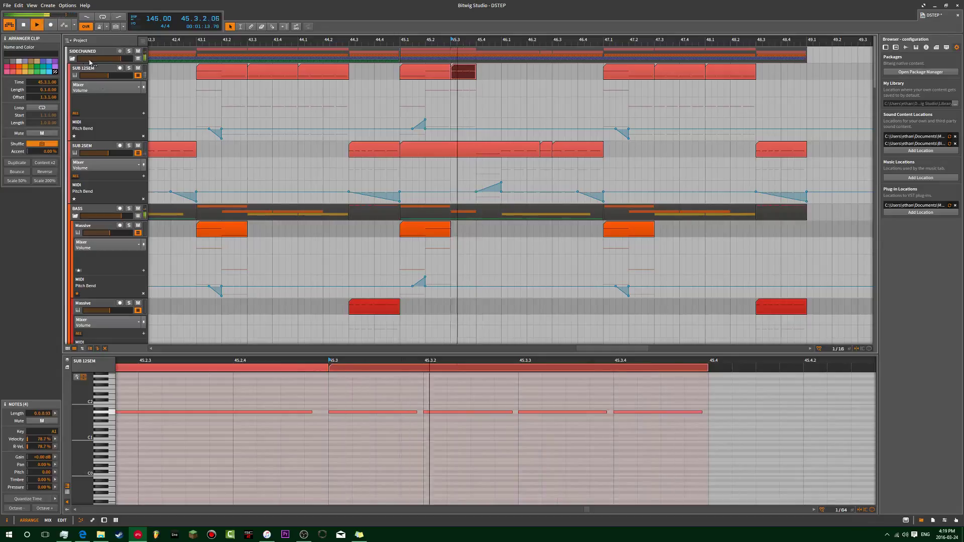
# - Solo SUB 12SEM, lower its four notes at 45.3 by one octave to A0, unsolo the track and play from 45.1
pyautogui.click(129, 68)
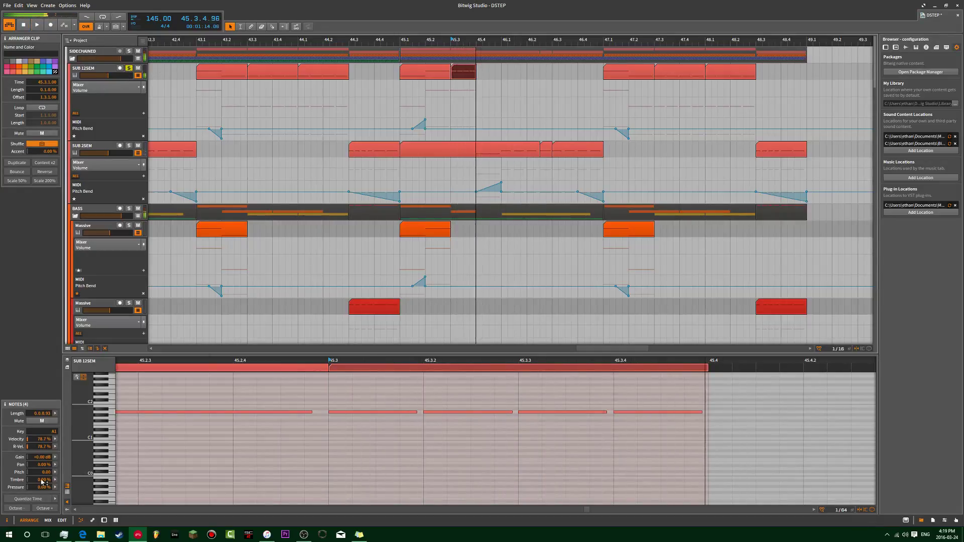
pyautogui.click(8, 508)
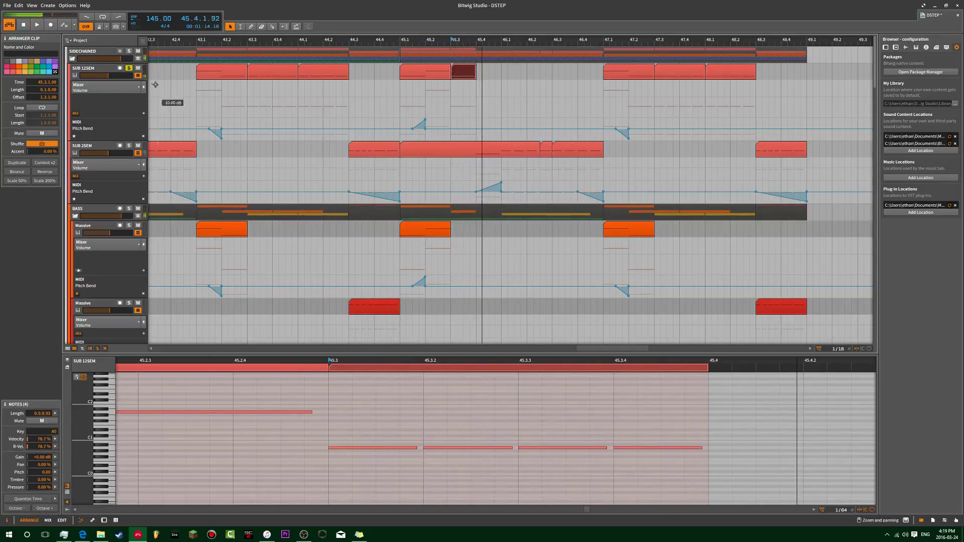
pyautogui.click(128, 69)
pyautogui.click(402, 39)
pyautogui.press('space')
pyautogui.press('space')
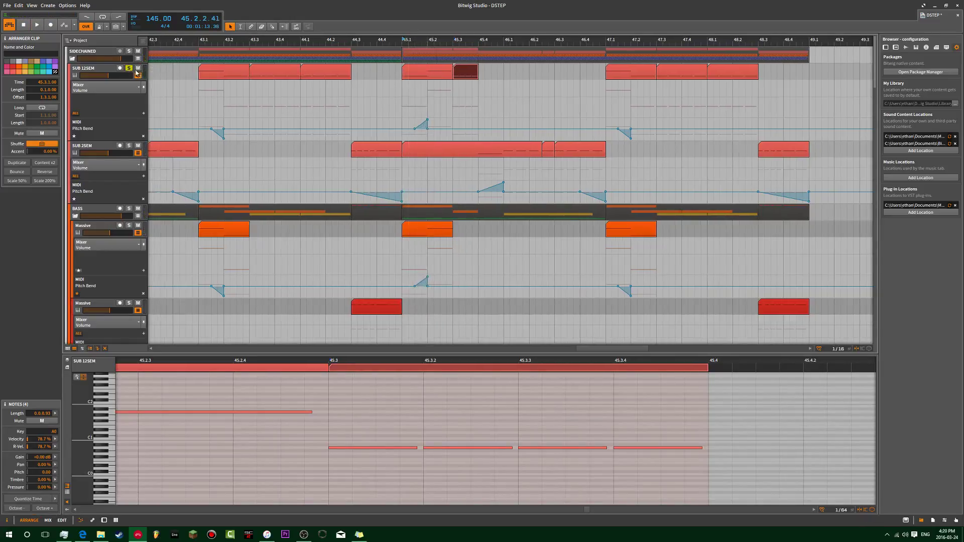
pyautogui.press('space')
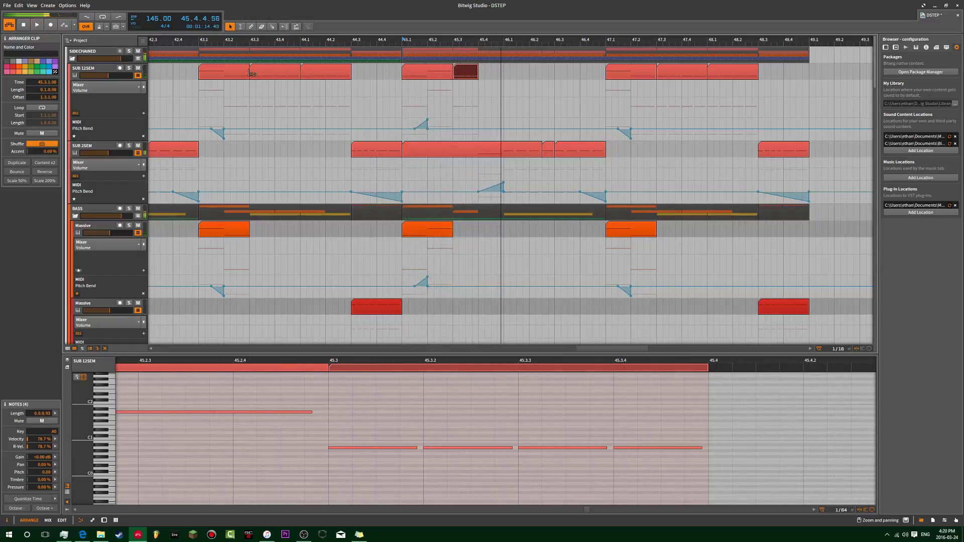
# - Delete the second note of the 45.3 clip on both the SUB 12SEM track and the third Massive track
pyautogui.moveTo(302, 69); pyautogui.dragTo(411, 86)
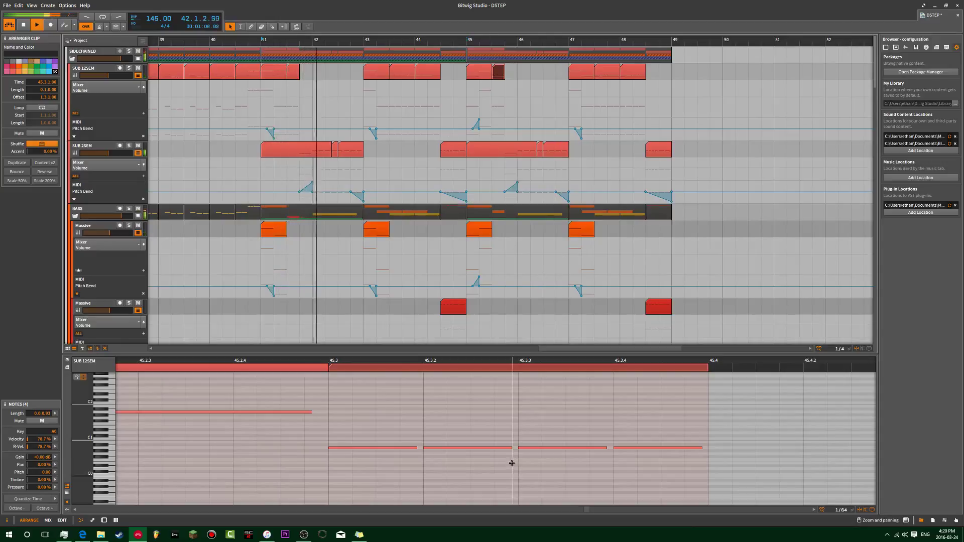
pyautogui.doubleClick(471, 448)
pyautogui.scroll(-3, 490, 194)
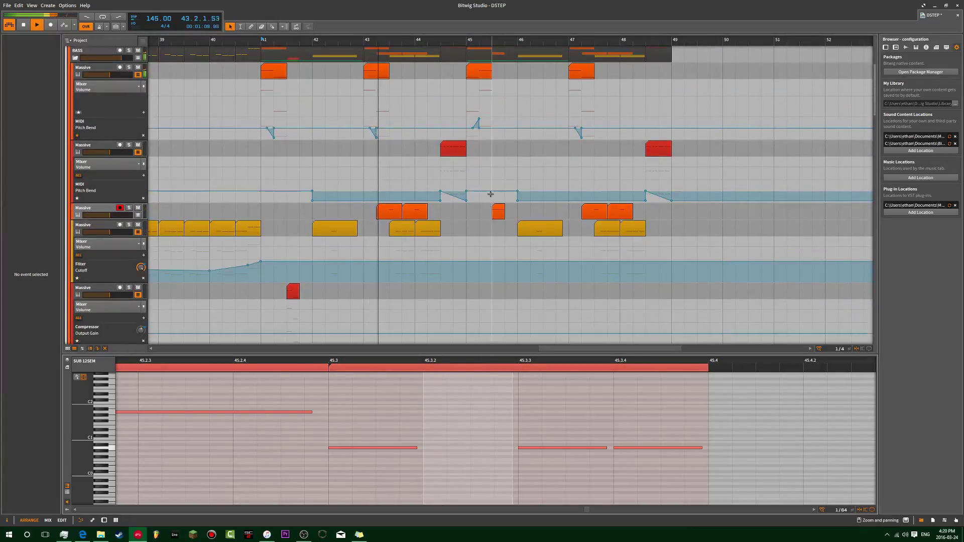
pyautogui.click(498, 212)
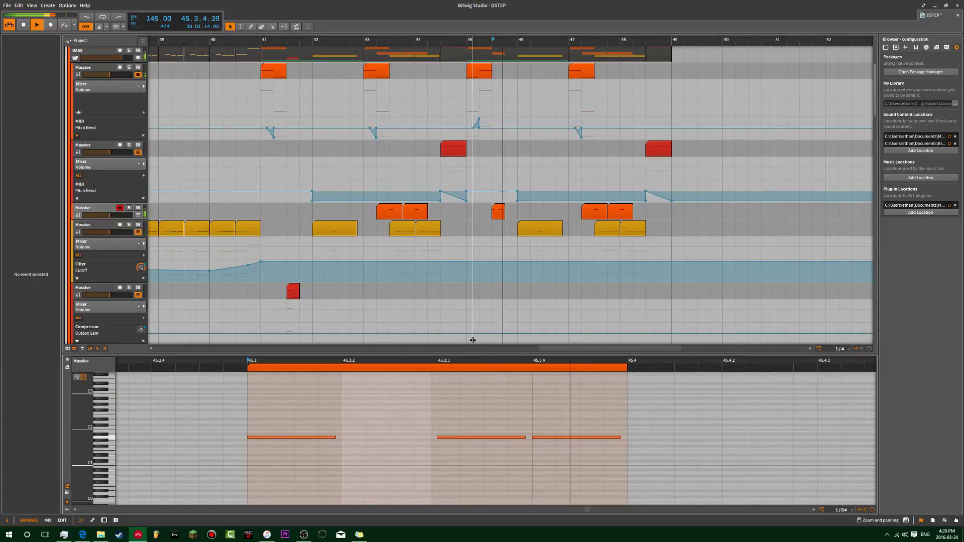
# - Play the three-note fill at 45.3 repeatedly to judge its rhythm
pyautogui.press('space')
pyautogui.press('space')
pyautogui.press('space')
pyautogui.press('space')
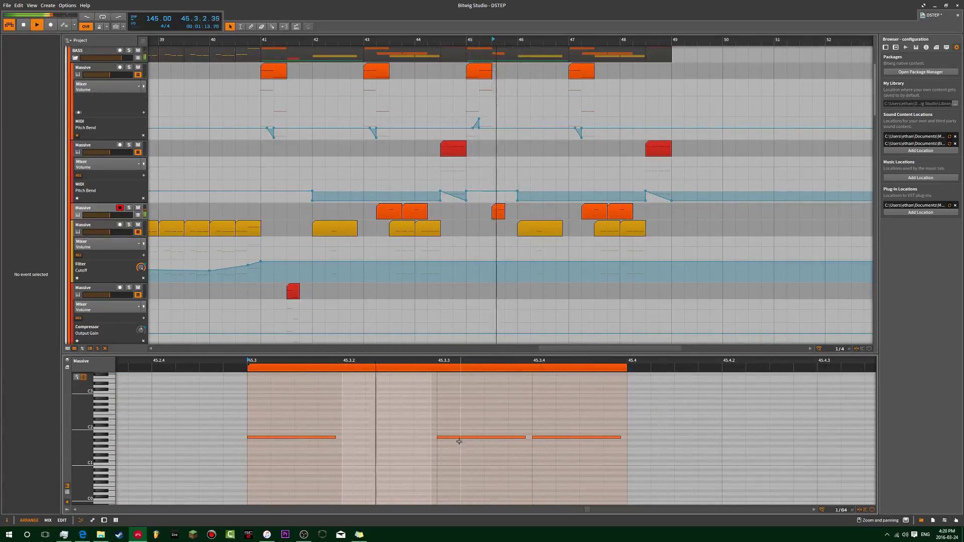
pyautogui.press('space')
pyautogui.press('space')
# - Try a short copy of the yellow Massive clip at 45.3, play it and undo the edit
pyautogui.press('space')
pyautogui.press('space')
pyautogui.press('space')
pyautogui.press('space')
pyautogui.press('space')
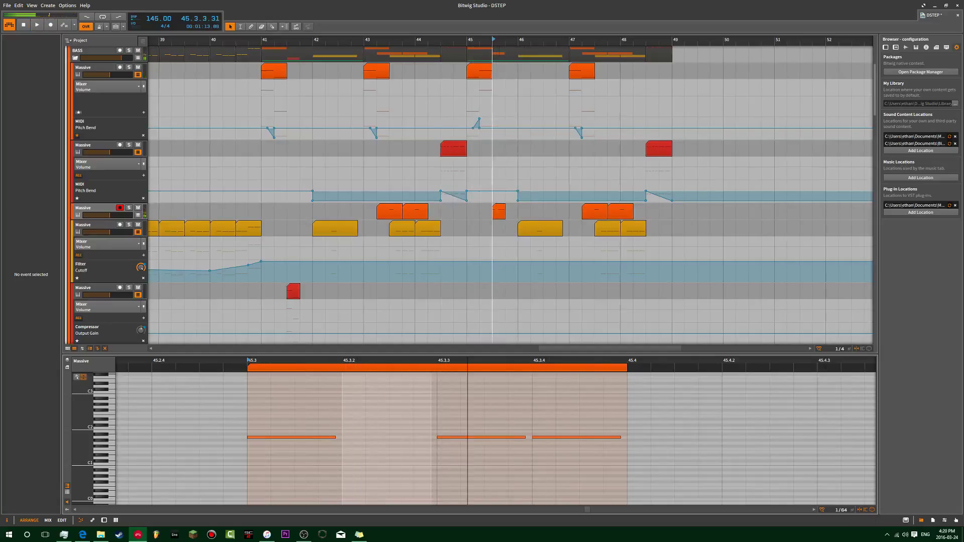
pyautogui.scroll(5, 490, 248)
pyautogui.moveTo(640, 230); pyautogui.dragTo(505, 231)
pyautogui.moveTo(603, 230); pyautogui.dragTo(525, 231)
pyautogui.press('space')
pyautogui.moveTo(437, 228); pyautogui.dragTo(500, 229)
pyautogui.click(504, 178)
pyautogui.press('space')
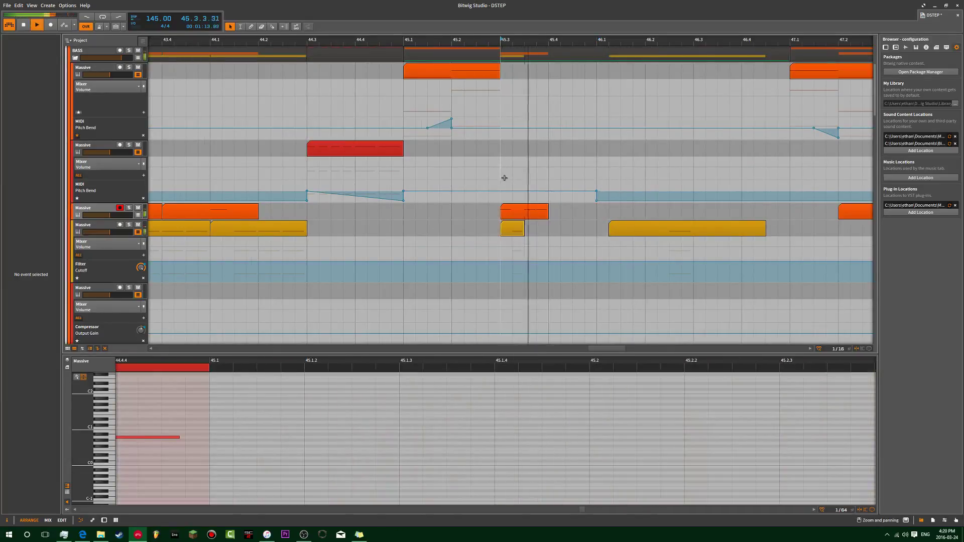
pyautogui.hotkey('ctrl', 'z')
pyautogui.hotkey('ctrl', 'z')
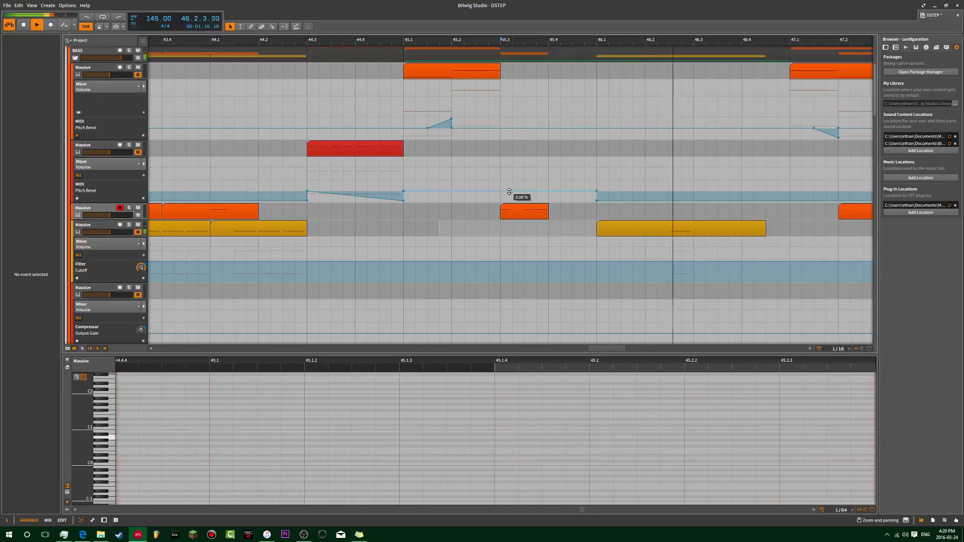
# - Play the drop from 45.1 and look over the SUB and BASS tracks around bars 45 and 46
pyautogui.keyDown('ctrl'); pyautogui.keyDown('alt'); pyautogui.moveTo(535, 249); pyautogui.dragTo(535, 216); pyautogui.keyUp('alt'); pyautogui.keyUp('ctrl')
pyautogui.scroll(3, 537, 211)
pyautogui.click(498, 38)
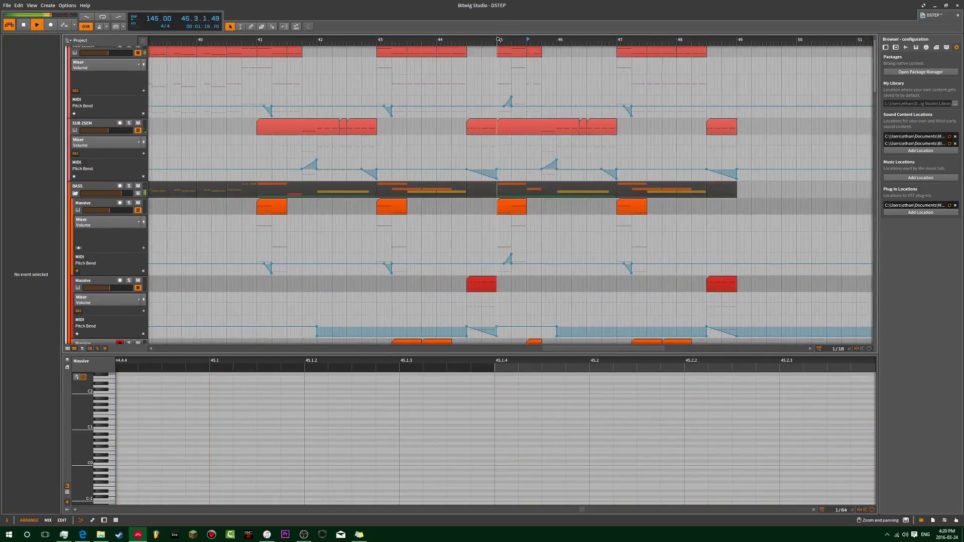
pyautogui.click(498, 38)
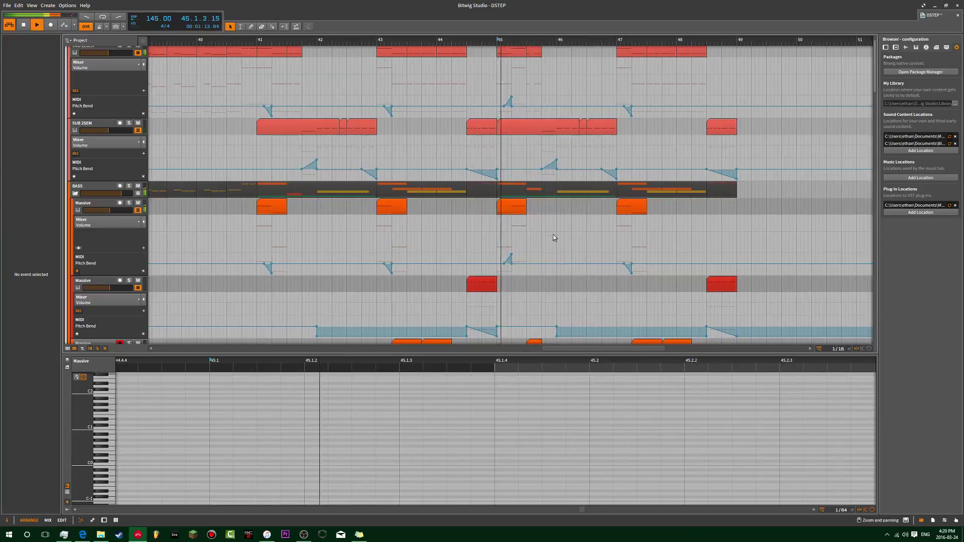
pyautogui.scroll(3, 536, 238)
pyautogui.scroll(-5, 510, 224)
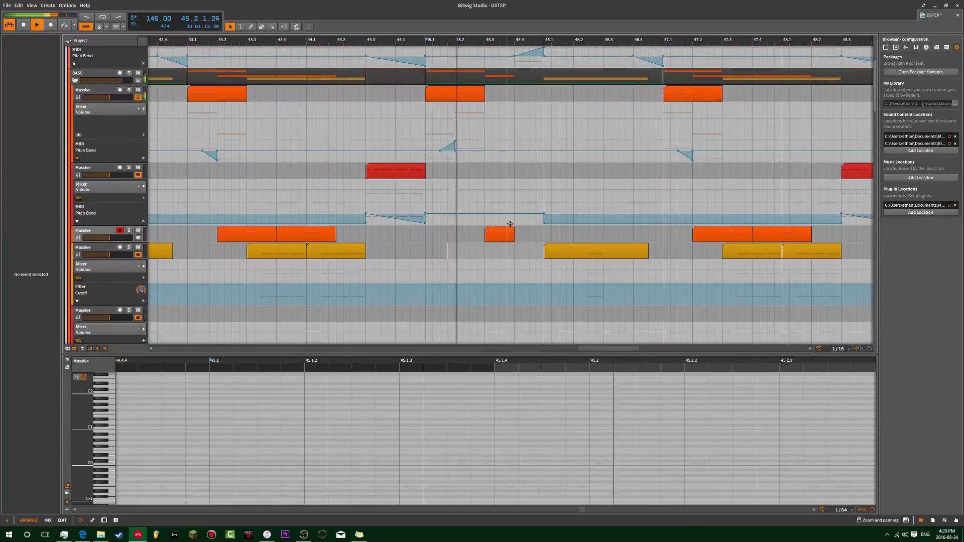
pyautogui.scroll(4, 511, 224)
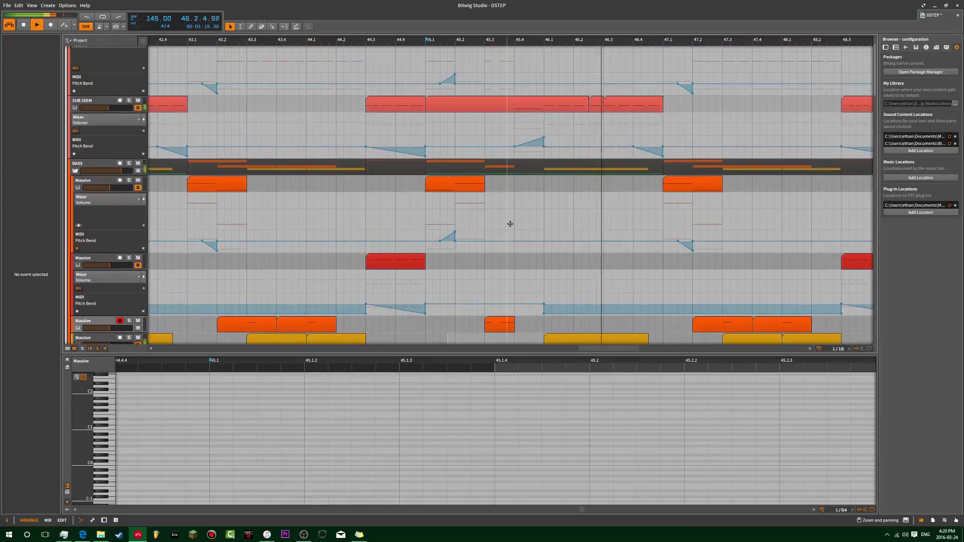
pyautogui.scroll(-14, 511, 224)
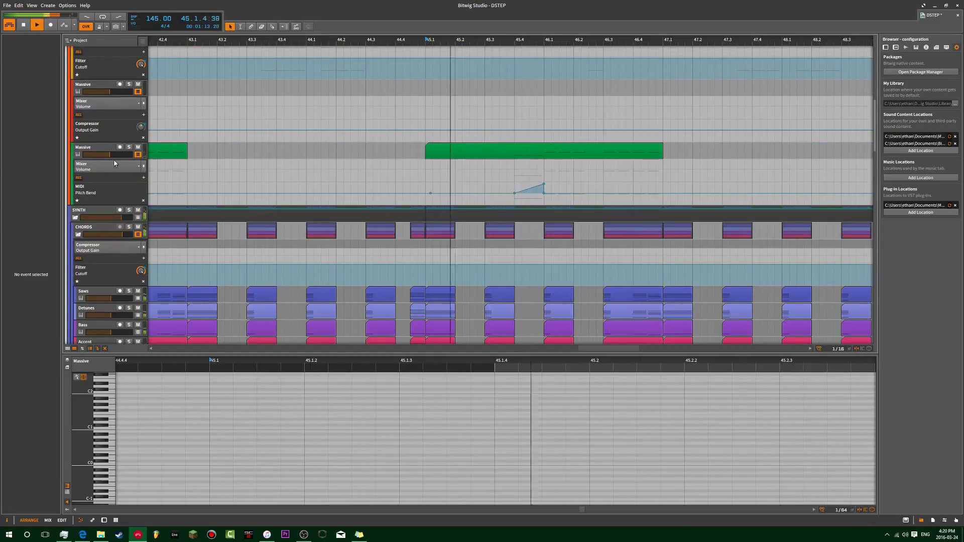
# - Add an instrument track below the green Massive track and delete the green clip at 45.1 with its pitch bend ramp
pyautogui.click(97, 147)
pyautogui.hotkey('ctrl', 't')
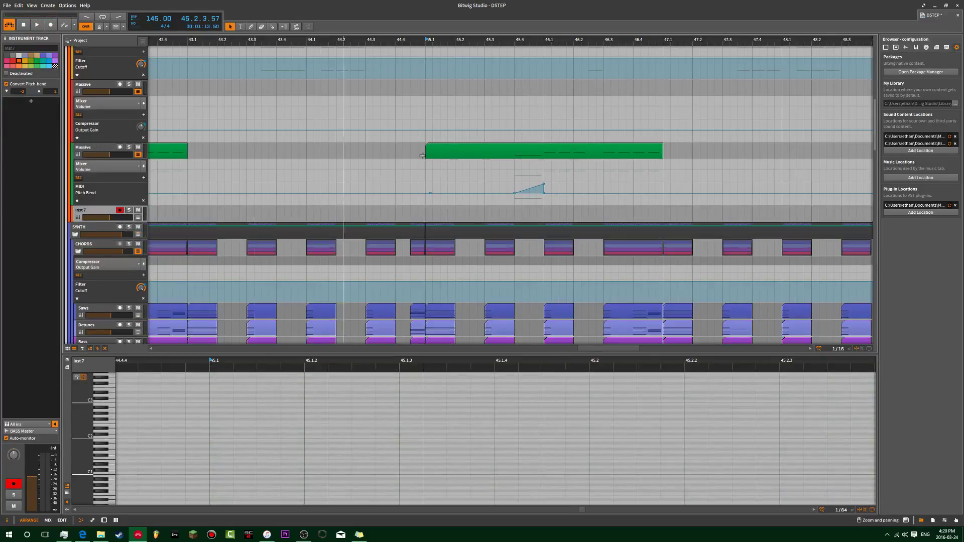
pyautogui.click(492, 153)
pyautogui.press('Delete')
pyautogui.press('space')
pyautogui.moveTo(565, 166); pyautogui.dragTo(416, 208)
pyautogui.press('Delete')
# - Delete the long SUB 2SEM clip starting at 45.1 and play the drop without it
pyautogui.scroll(6, 497, 191)
pyautogui.press('space')
pyautogui.press('space')
pyautogui.click(534, 146)
pyautogui.press('Delete')
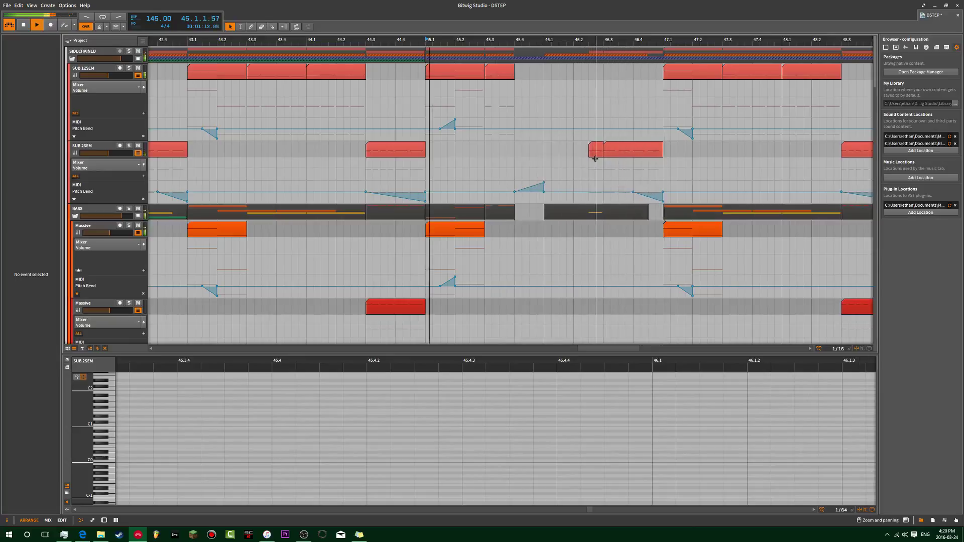
pyautogui.scroll(-10, 592, 158)
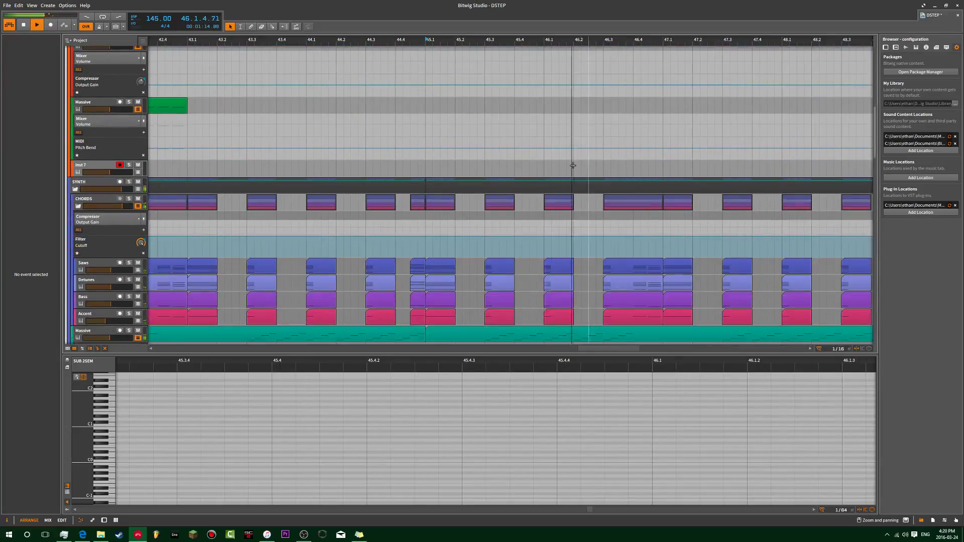
# - Create a clip on the Inst 7 track starting at 45.4.1 with a length of 0.2.2.00 and play from 45.4
pyautogui.click(93, 171)
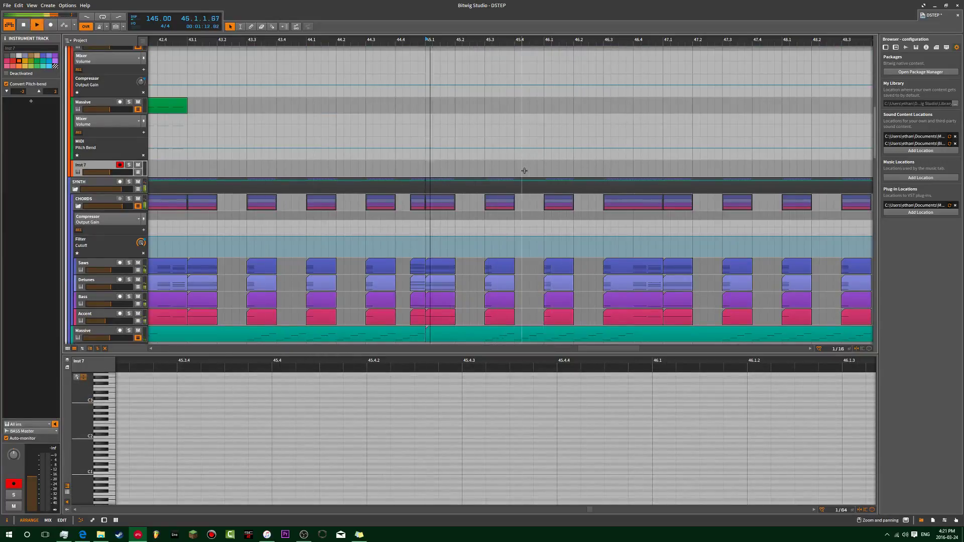
pyautogui.scroll(5, 525, 174)
pyautogui.scroll(-4, 522, 170)
pyautogui.press('space')
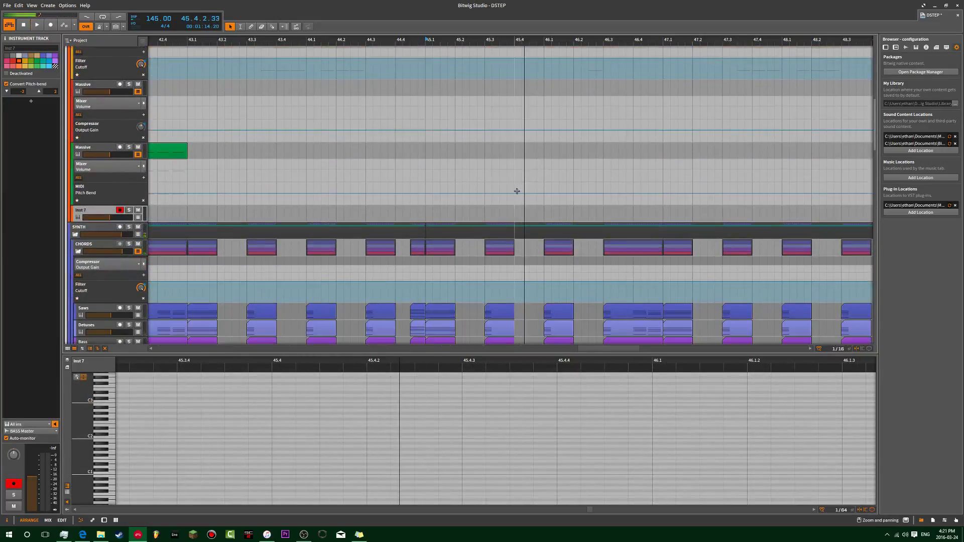
pyautogui.doubleClick(506, 217)
pyautogui.moveTo(506, 217); pyautogui.dragTo(588, 214)
pyautogui.press('space')
# - Open the empty Inst 7 clip in the note editor and listen to the section from 45.4
pyautogui.press('space')
pyautogui.press('space')
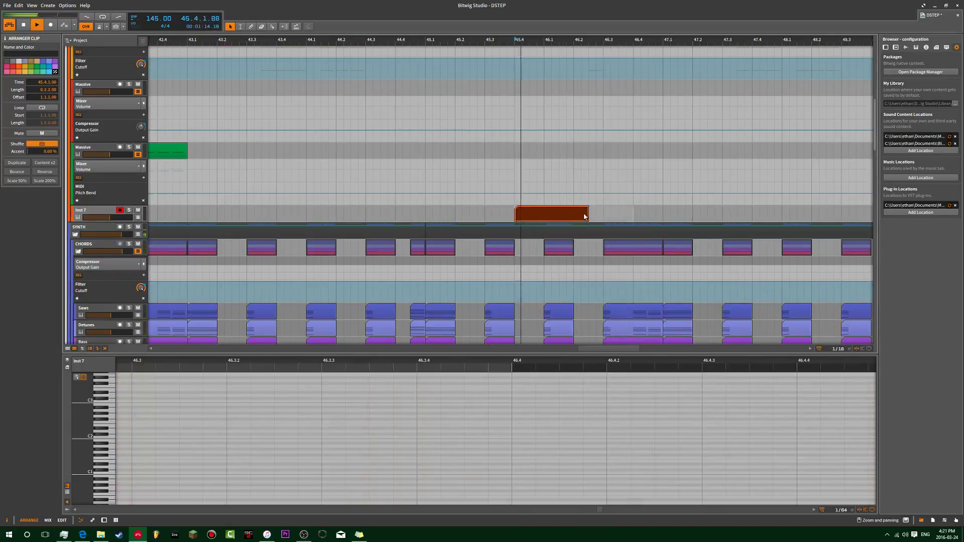
pyautogui.doubleClick(566, 216)
pyautogui.press('space')
pyautogui.press('space')
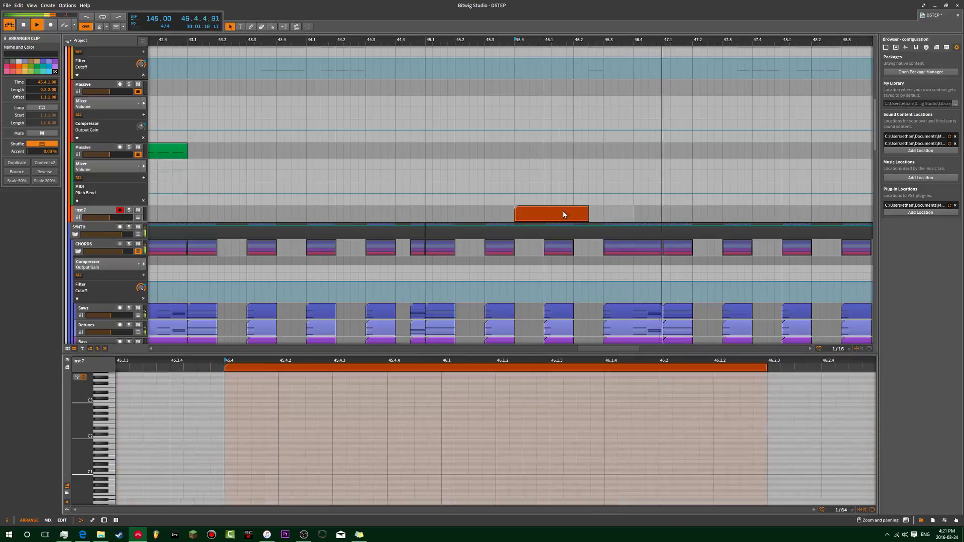
pyautogui.press('space')
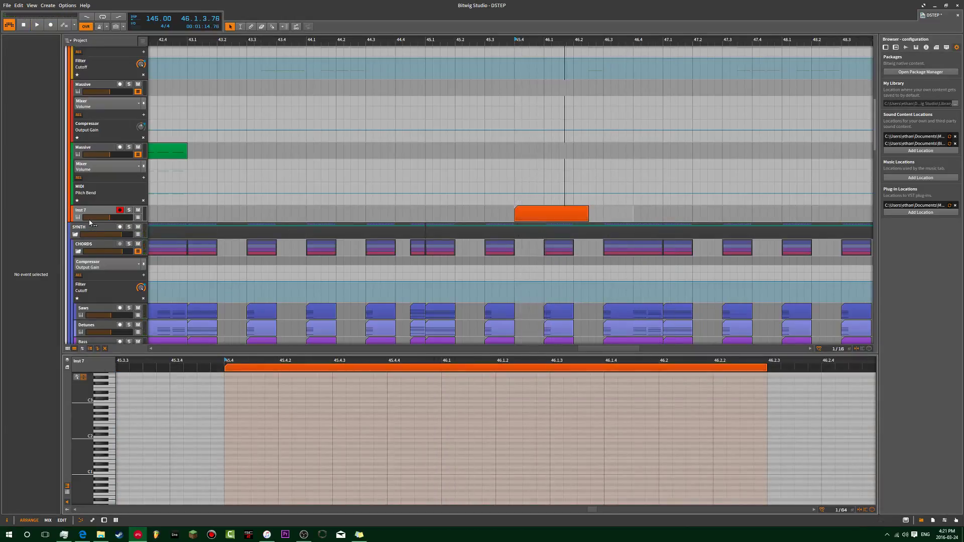
# - Insert the Massive synth on the Inst 7 track, close the plug-in window and play from 45.3
pyautogui.click(91, 211)
pyautogui.click(31, 102)
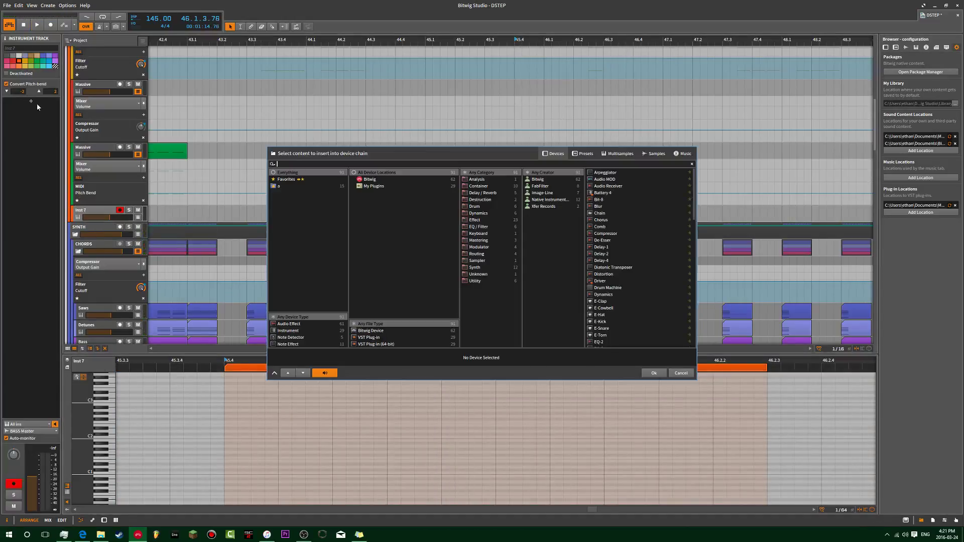
pyautogui.write('mas')
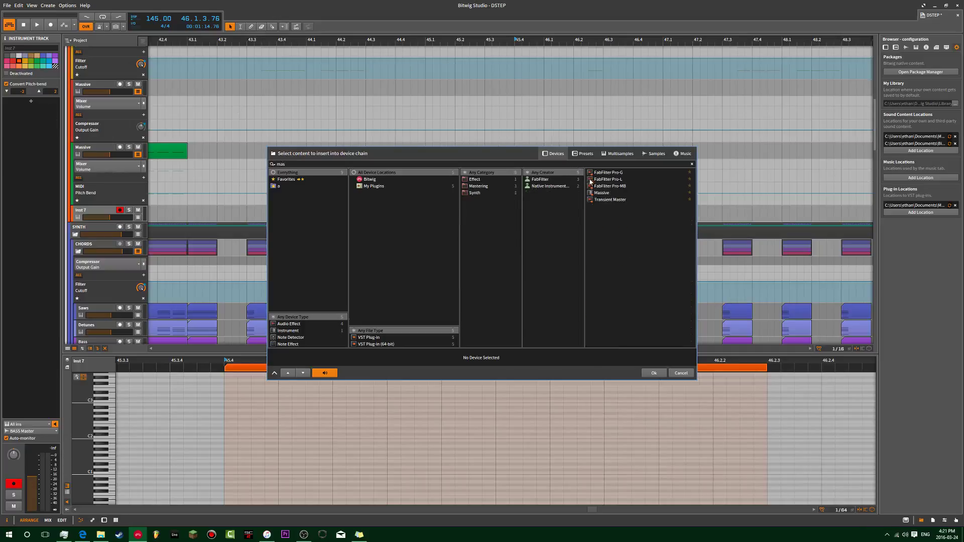
pyautogui.doubleClick(603, 193)
pyautogui.press('space')
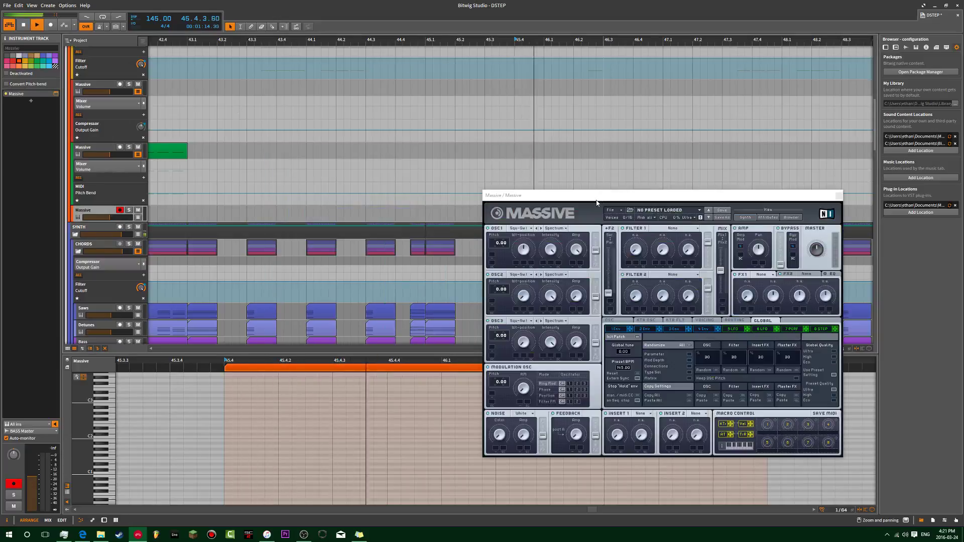
pyautogui.moveTo(576, 200); pyautogui.dragTo(258, 167)
pyautogui.press('space')
pyautogui.click(522, 163)
pyautogui.press('space')
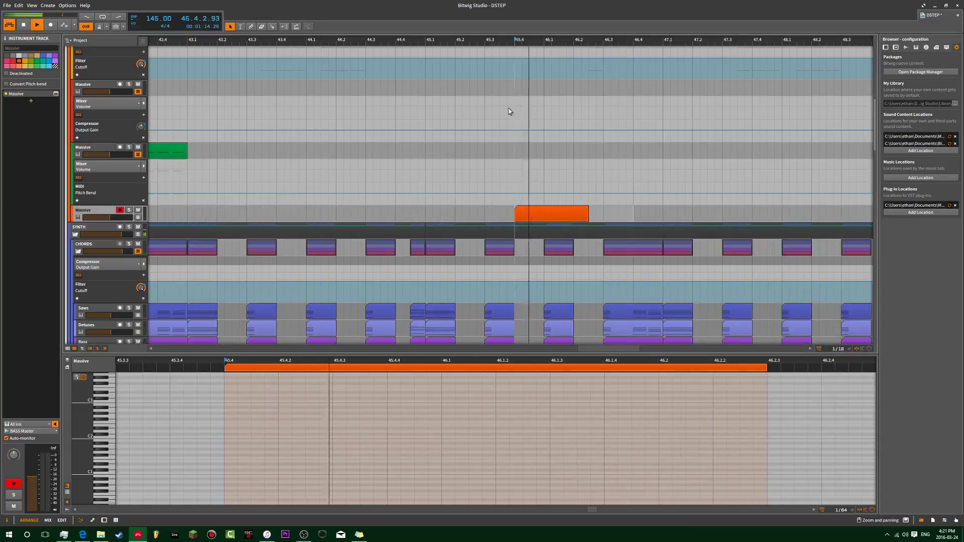
pyautogui.click(488, 41)
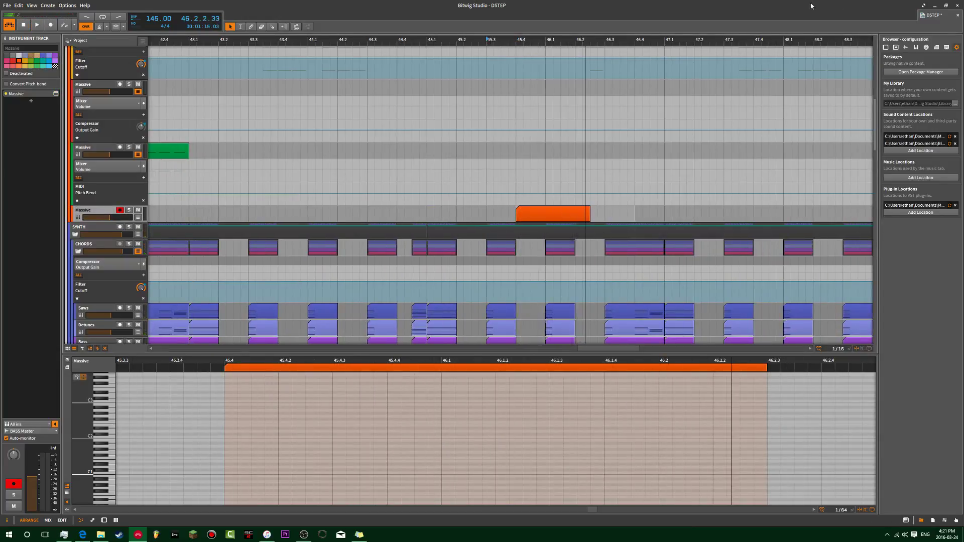
# - Open the SEAMLESS 100K COLLAB (IEOLIA) project from the Projects folder
pyautogui.hotkey('ctrl', 'o')
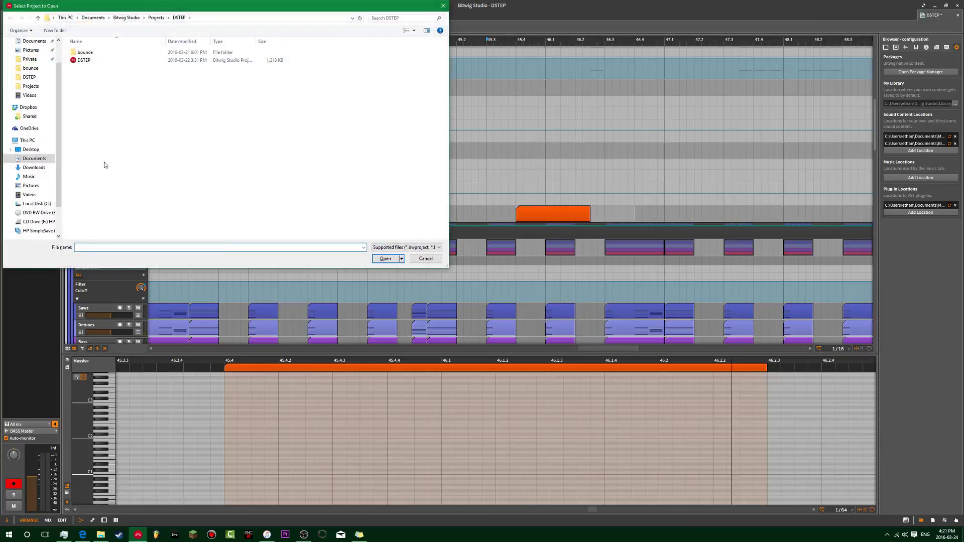
pyautogui.click(155, 22)
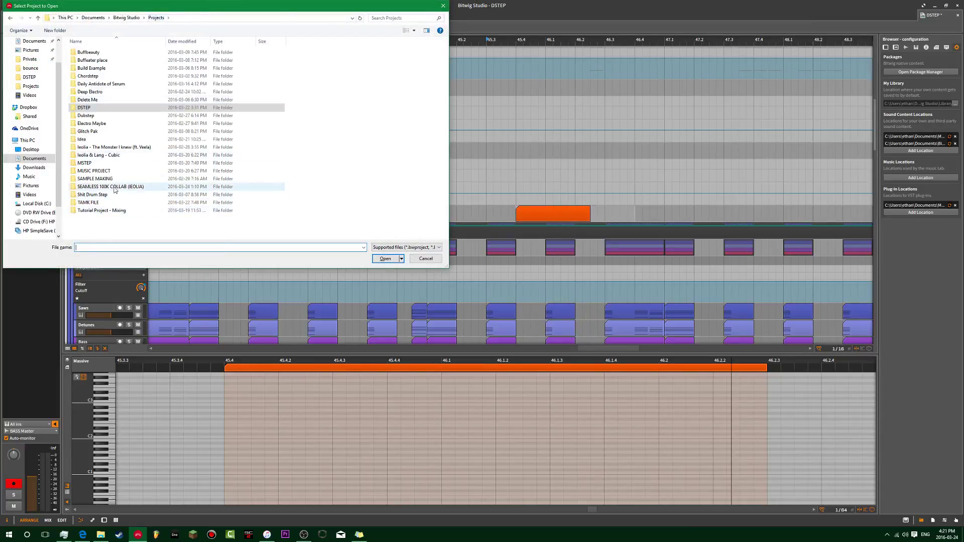
pyautogui.doubleClick(101, 187)
pyautogui.click(153, 62)
pyautogui.click(384, 258)
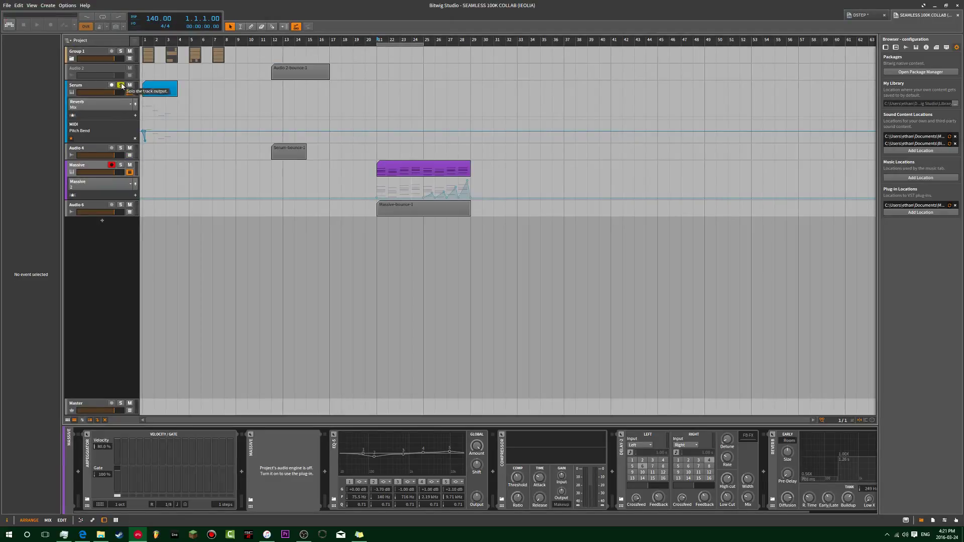
# - Unfold Group 1 and activate its first Massive track
pyautogui.click(95, 52)
pyautogui.click(73, 59)
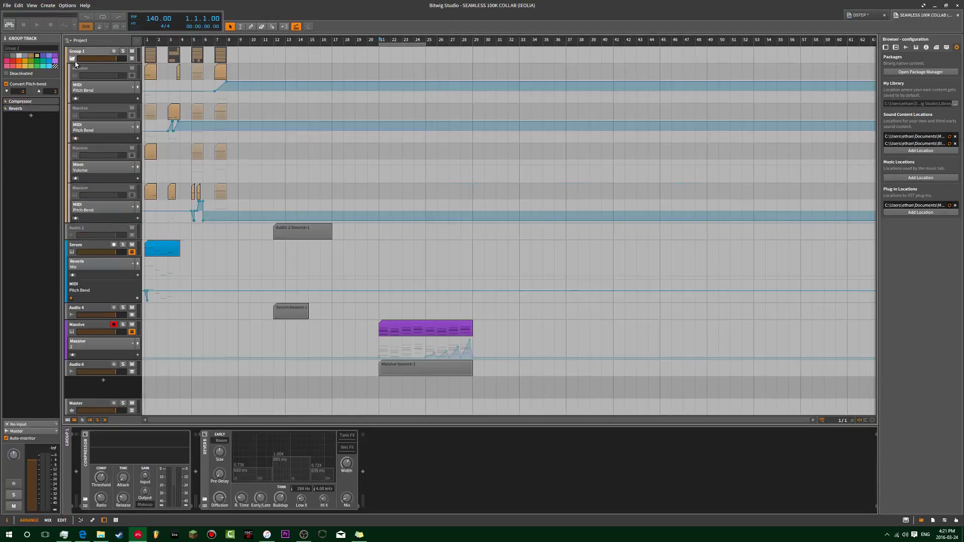
pyautogui.click(83, 69)
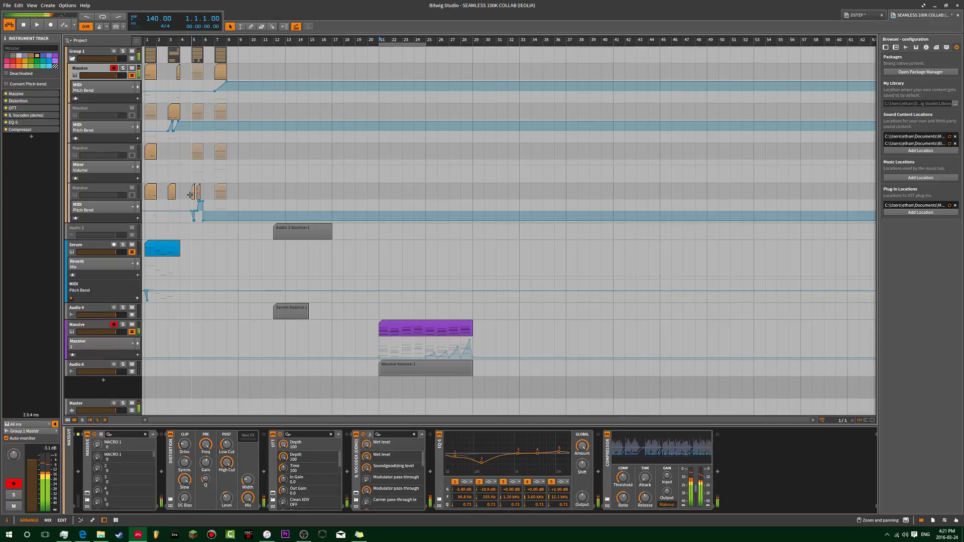
# - Deactivate all effects after the synth on the group's first Massive track, from Distortion through Compressor
pyautogui.click(244, 461)
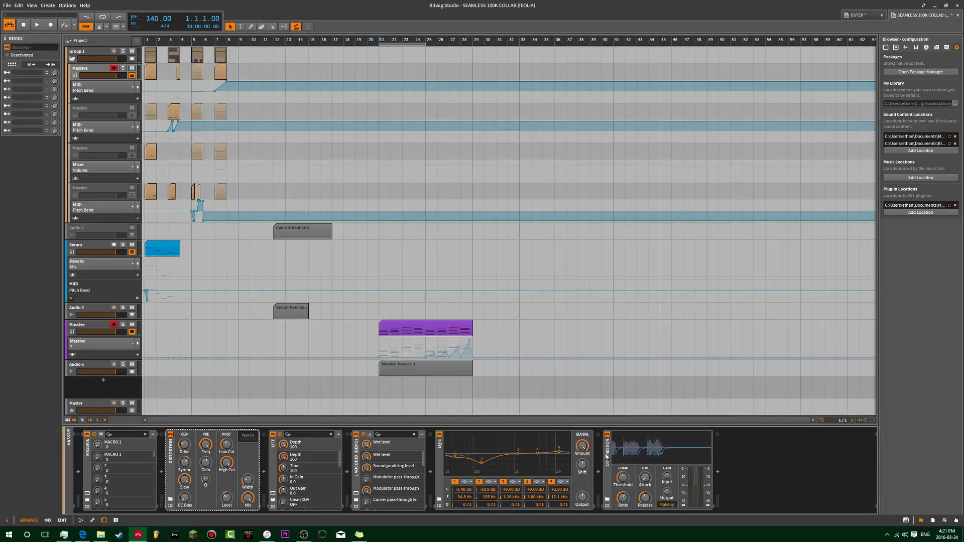
pyautogui.keyDown('shift'); pyautogui.click(605, 457); pyautogui.keyUp('shift')
pyautogui.hotkey('alt', 'a')
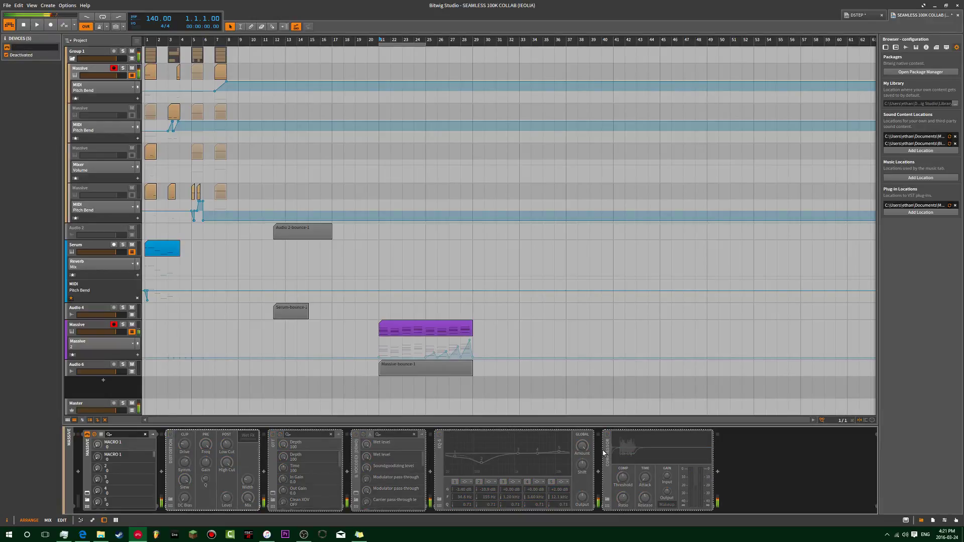
# - Disarm the purple Massive track and open the Massive synth window of the group's first track
pyautogui.click(114, 325)
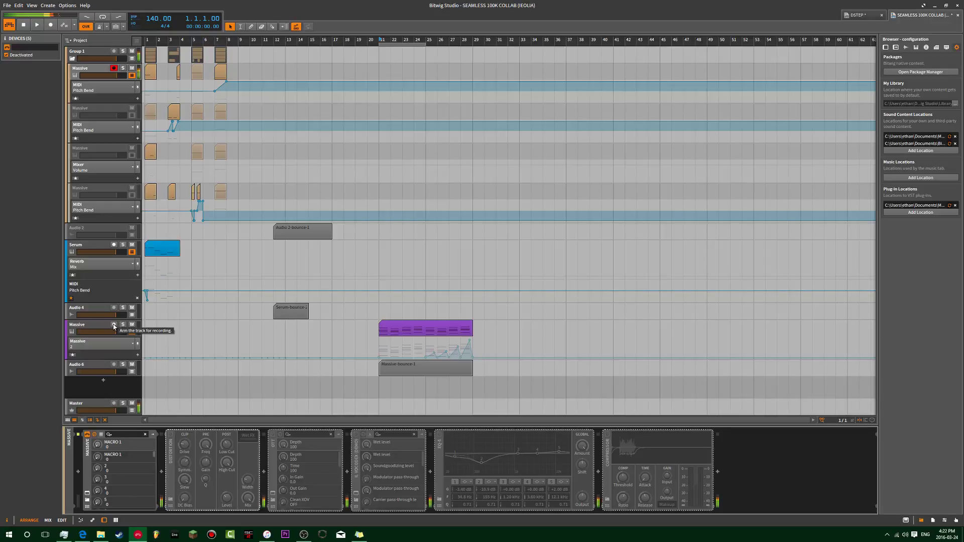
pyautogui.click(97, 72)
pyautogui.click(56, 94)
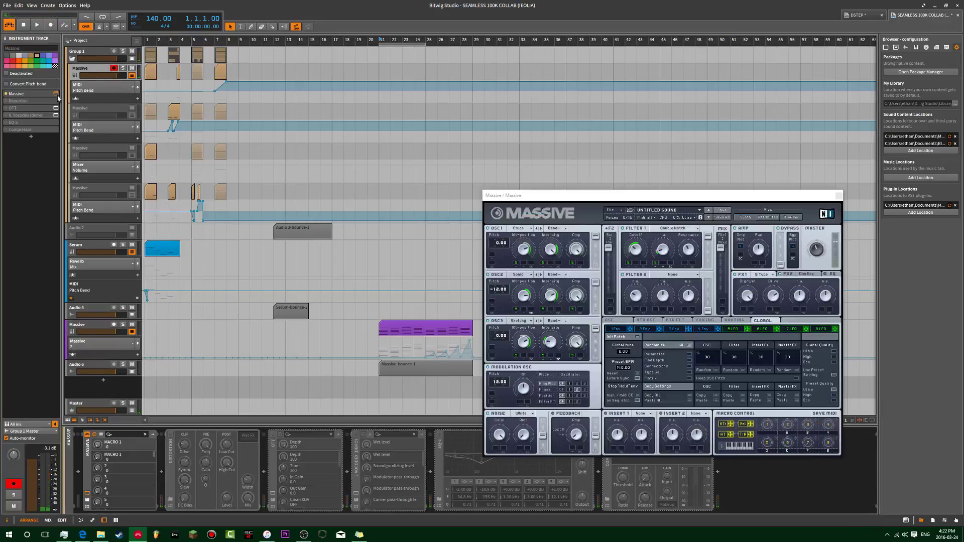
# - Save the Massive sound as BS - yeye in the Sounds folder and close the plug-in window
pyautogui.click(415, 159)
pyautogui.click(472, 159)
pyautogui.click(508, 167)
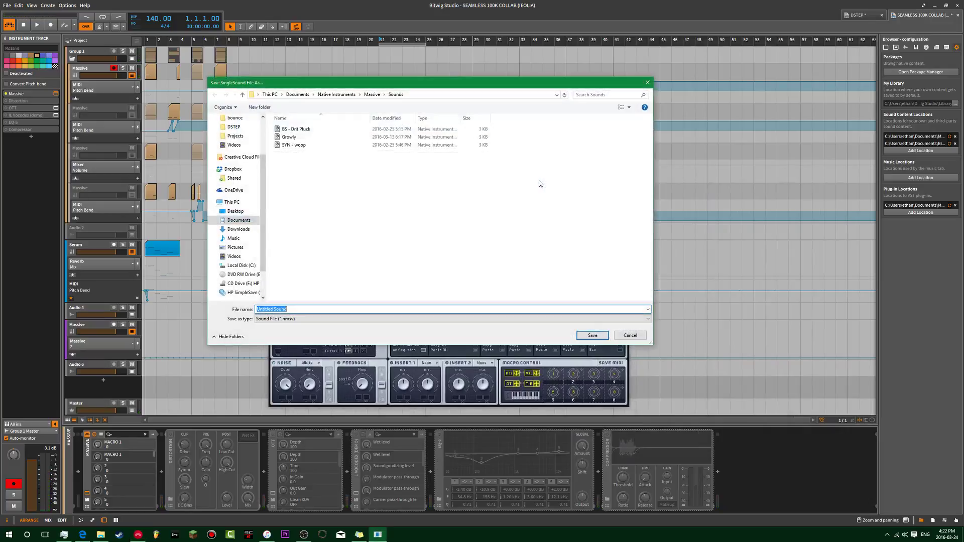
pyautogui.write('BS -')
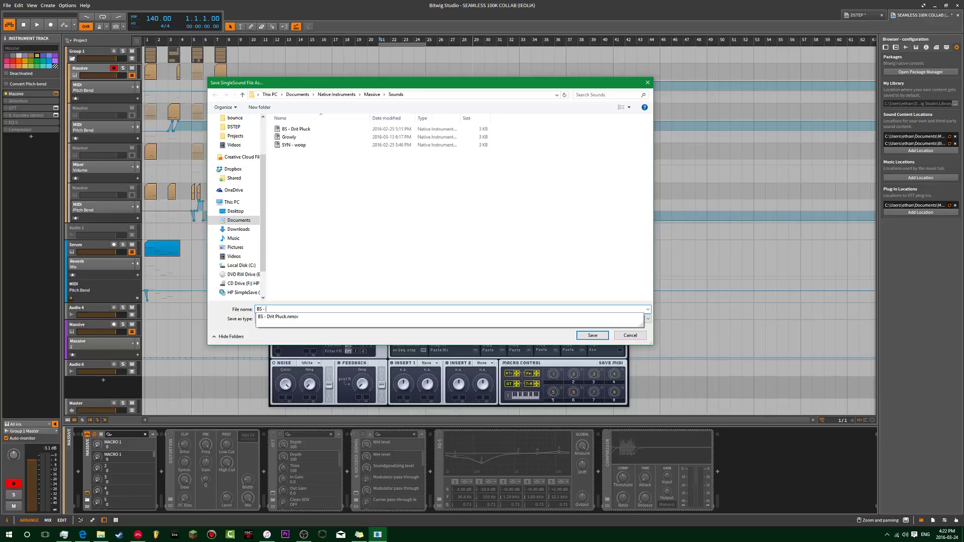
pyautogui.write('yeye')
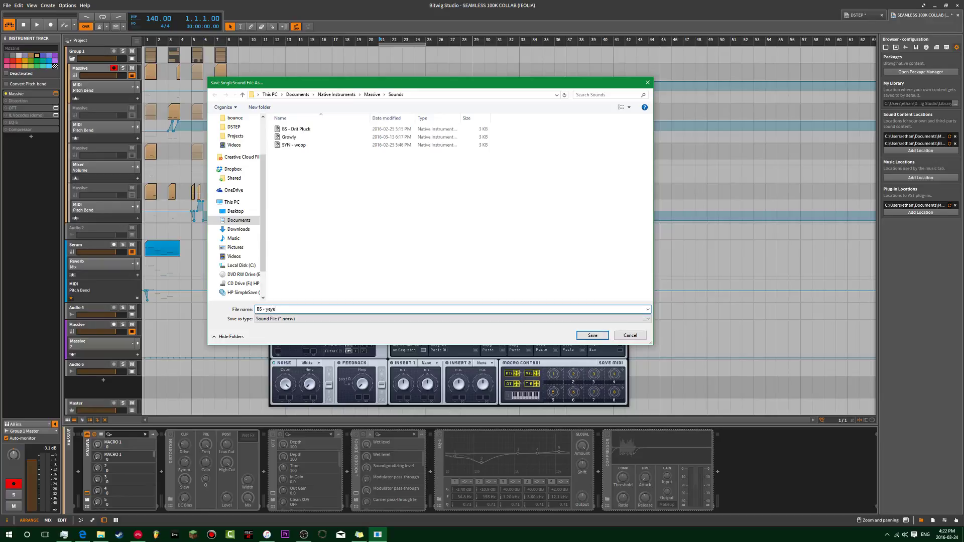
pyautogui.press('Return')
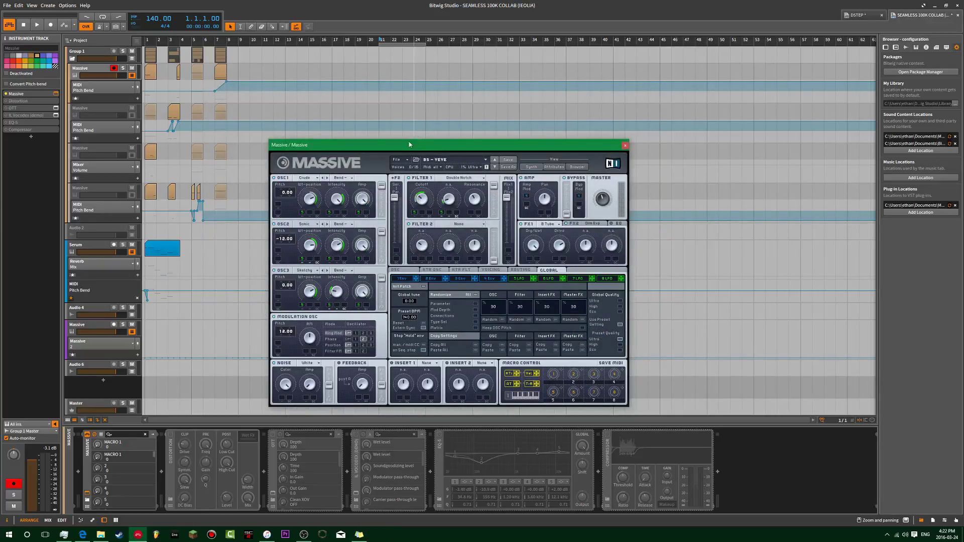
pyautogui.click(625, 146)
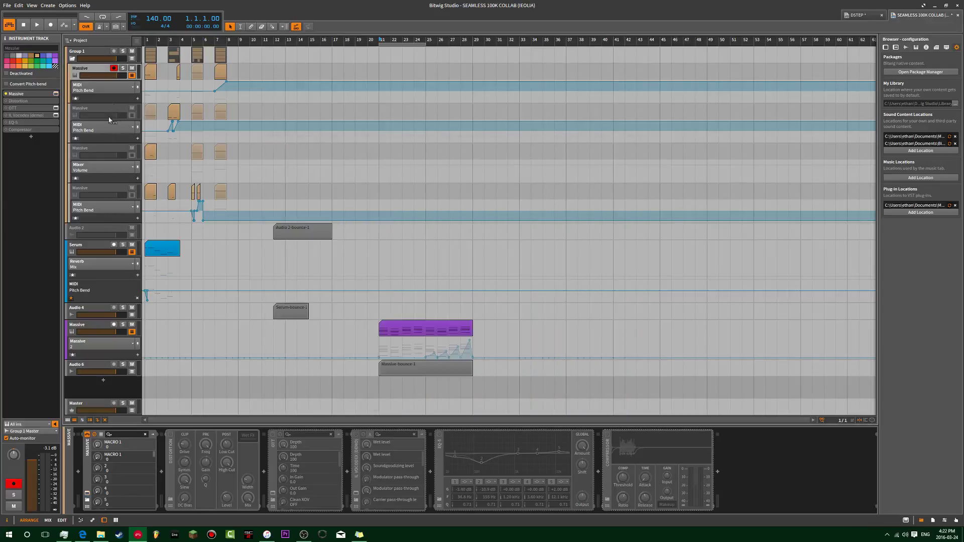
# - On the Serum track, deactivate all effects after the synth, from OTT through Reverb
pyautogui.click(91, 244)
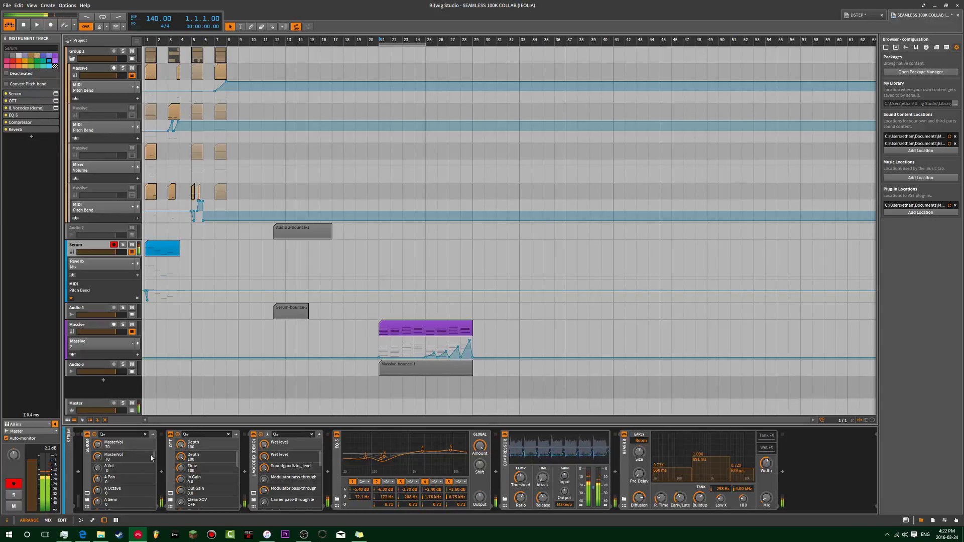
pyautogui.click(172, 452)
pyautogui.keyDown('shift'); pyautogui.click(628, 459); pyautogui.keyUp('shift')
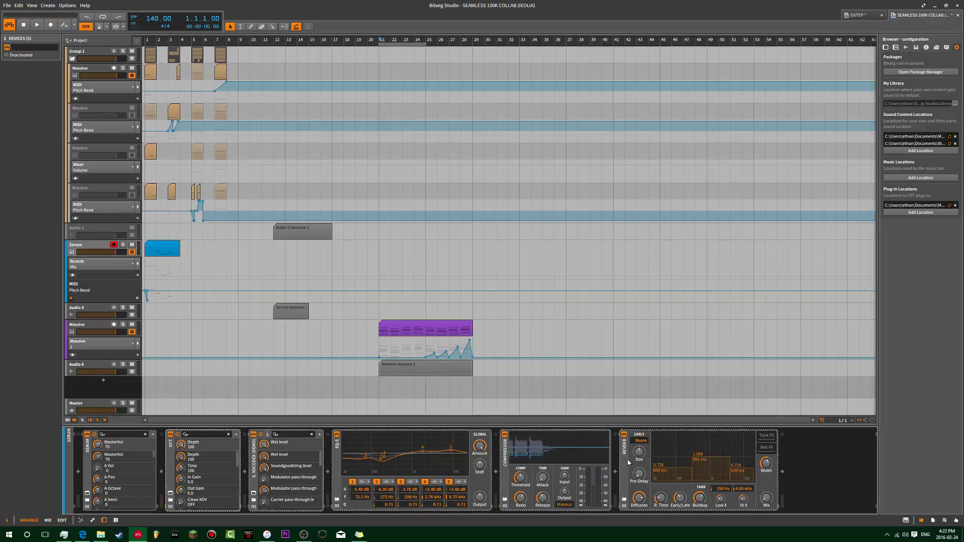
pyautogui.hotkey('alt', 'a')
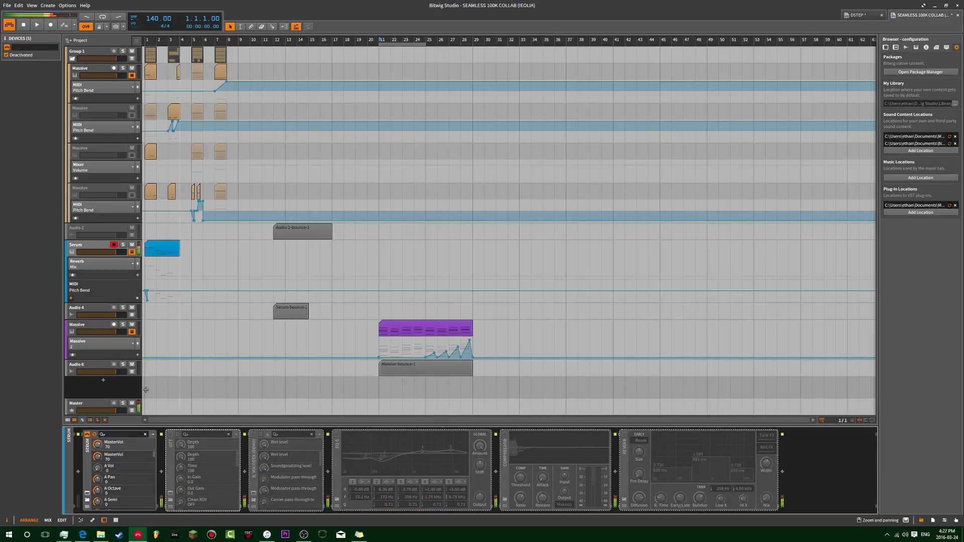
# - Save the Serum preset as BS - I am a Phaser Bass in the All Mine presets folder and close the plug-in window
pyautogui.click(85, 245)
pyautogui.click(58, 94)
pyautogui.click(708, 107)
pyautogui.click(722, 97)
pyautogui.click(666, 108)
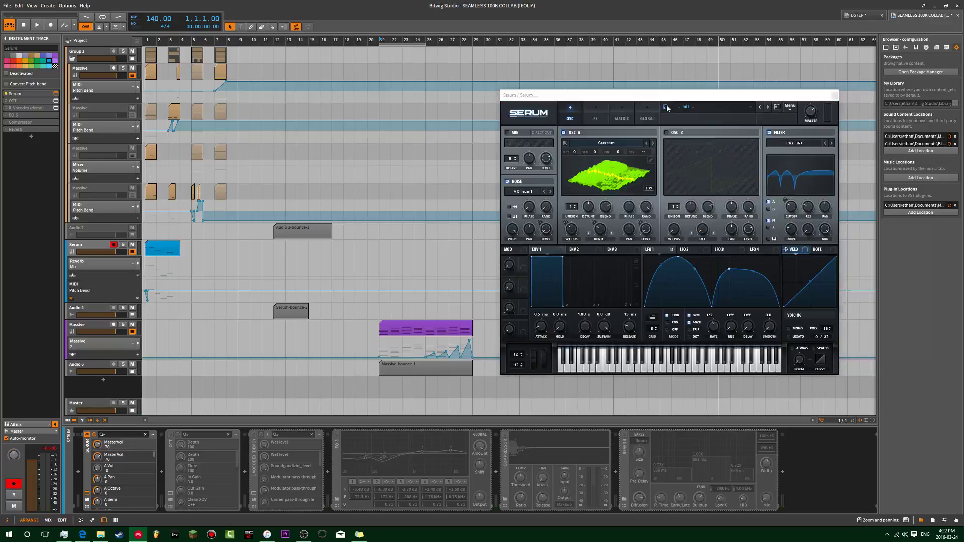
pyautogui.write('BS - I am a phaser')
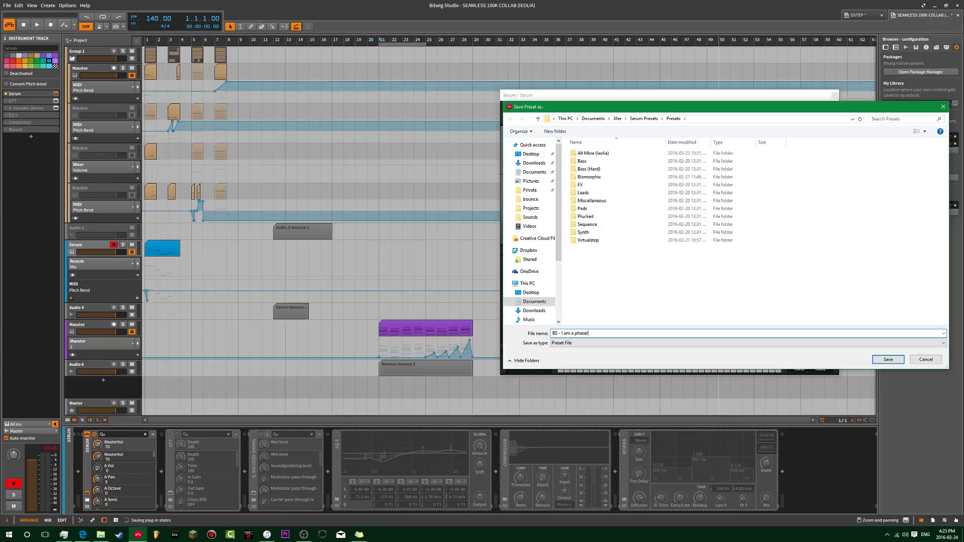
pyautogui.doubleClick(593, 153)
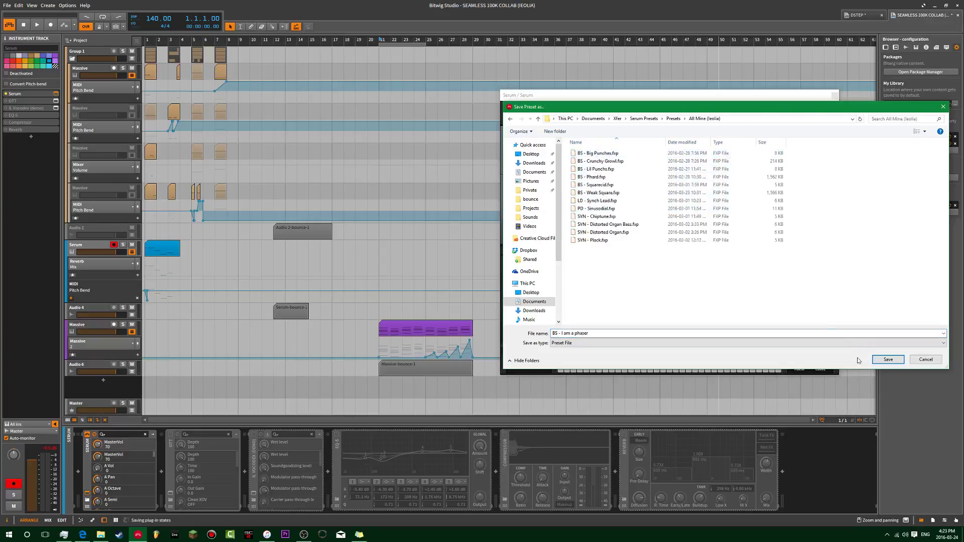
pyautogui.click(584, 334)
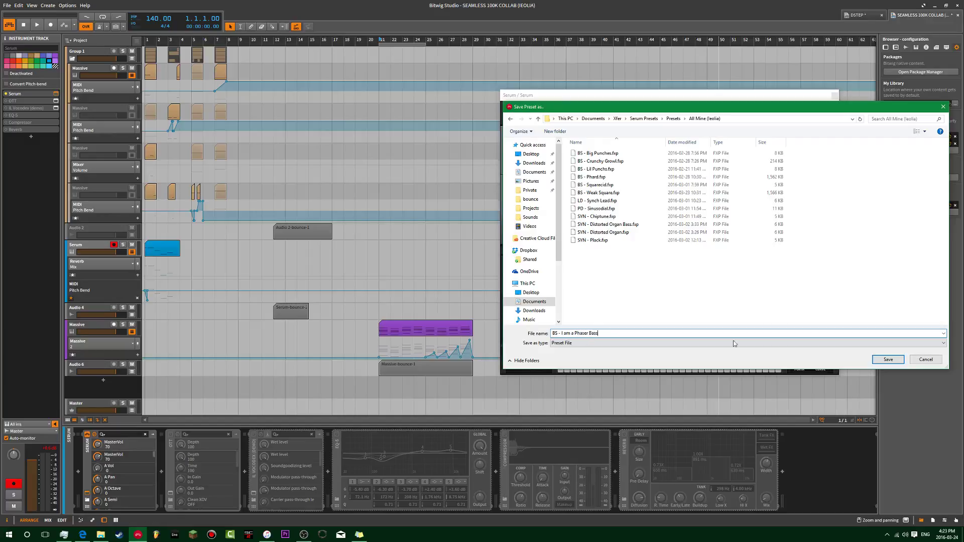
pyautogui.click(892, 361)
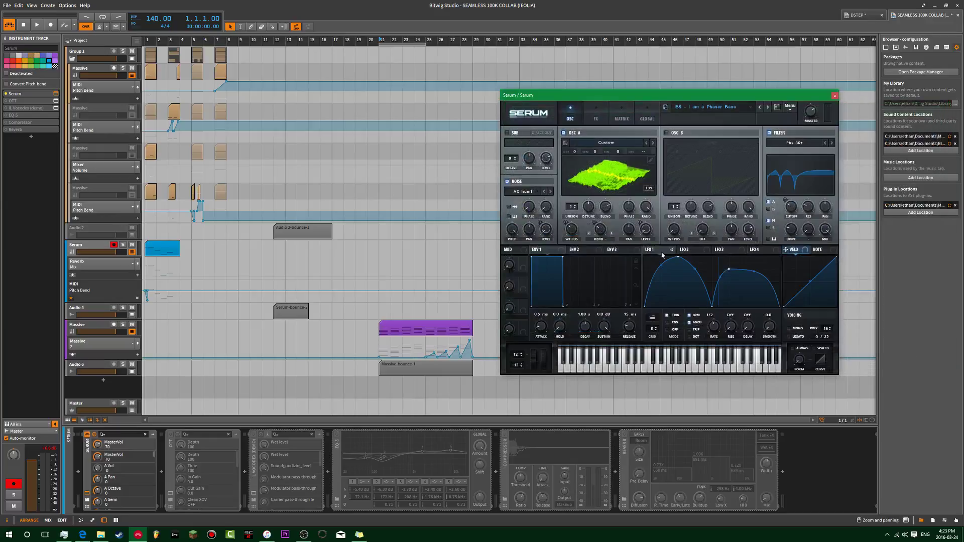
pyautogui.click(835, 95)
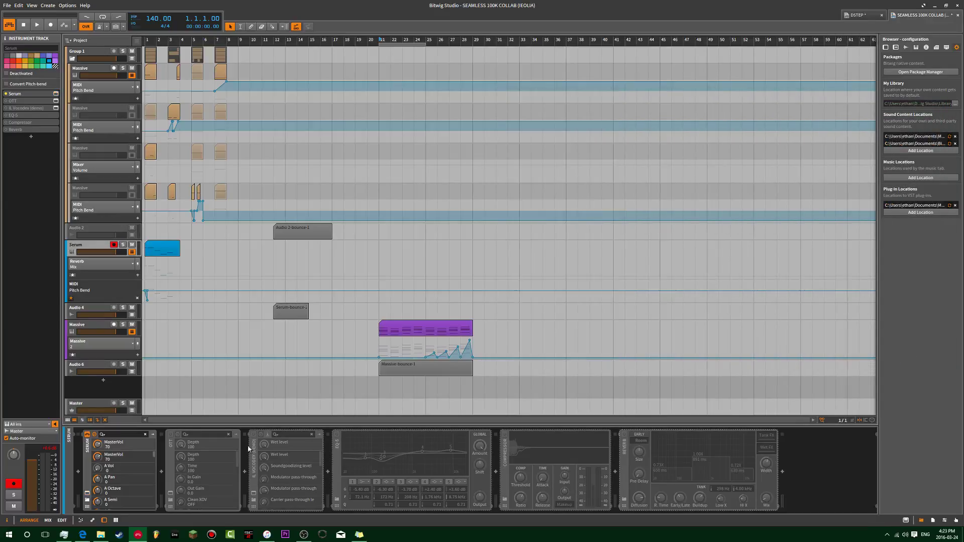
# - Reactivate all the effects after Serum, from OTT through Reverb
pyautogui.click(166, 474)
pyautogui.hotkey('alt', 'a')
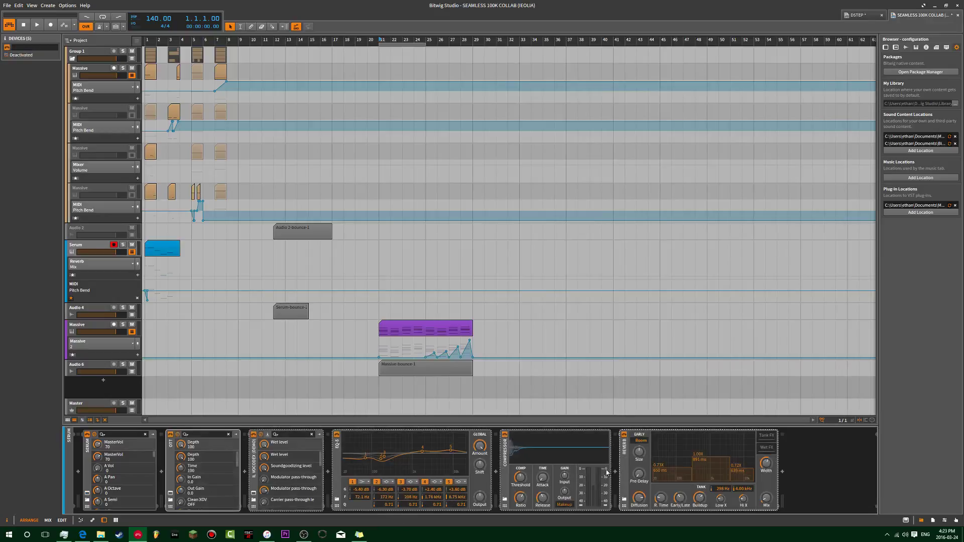
pyautogui.click(783, 472)
pyautogui.press('Escape')
# - Try to map the Reverb's Mix to Serum's first macro knob
pyautogui.click(86, 507)
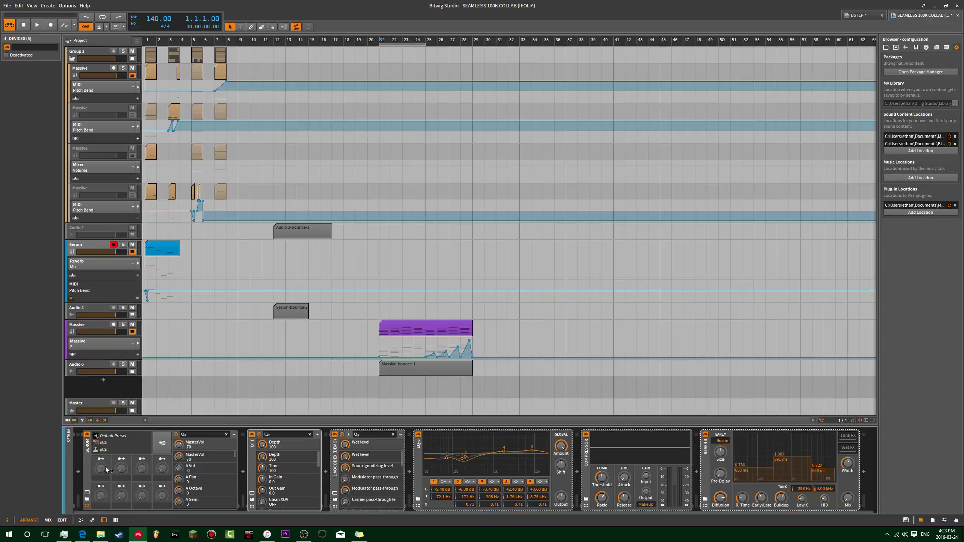
pyautogui.moveTo(849, 500); pyautogui.dragTo(850, 495)
pyautogui.moveTo(101, 468); pyautogui.dragTo(101, 468)
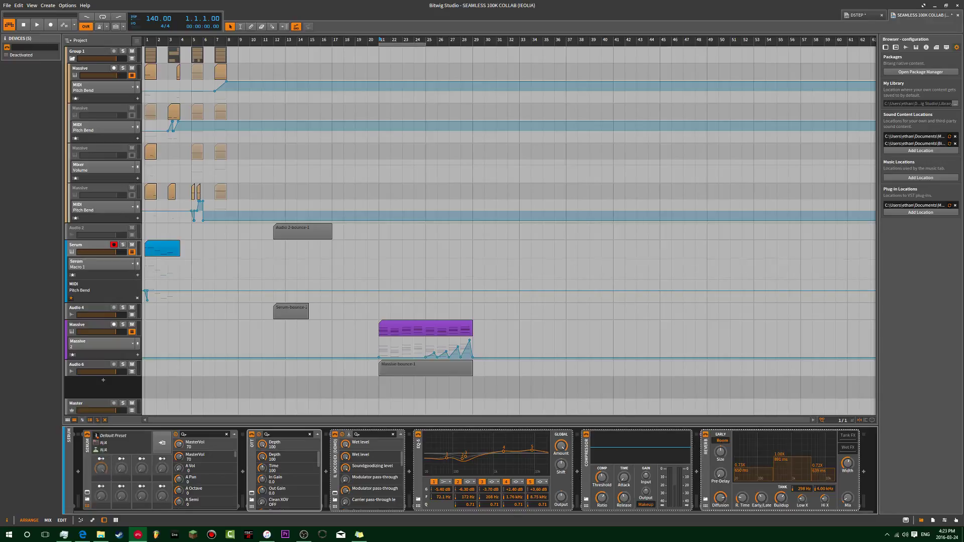
pyautogui.click(850, 500)
pyautogui.click(89, 500)
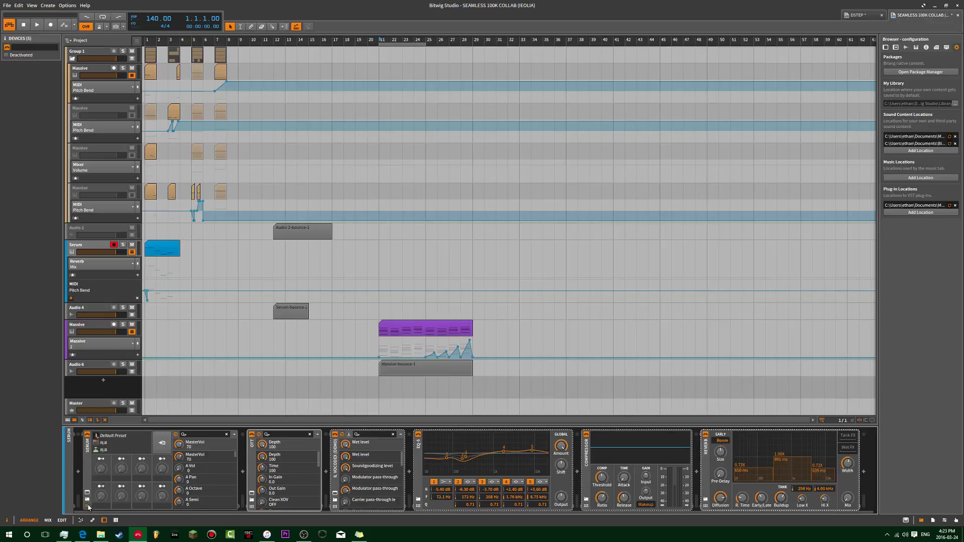
# - Insert a Chain device in front of Serum
pyautogui.click(79, 473)
pyautogui.write('CHain')
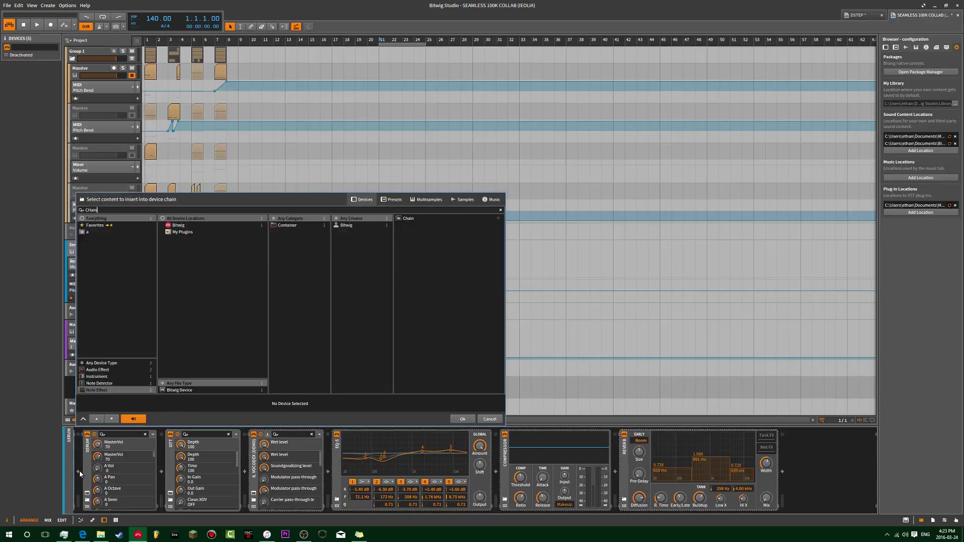
pyautogui.doubleClick(409, 219)
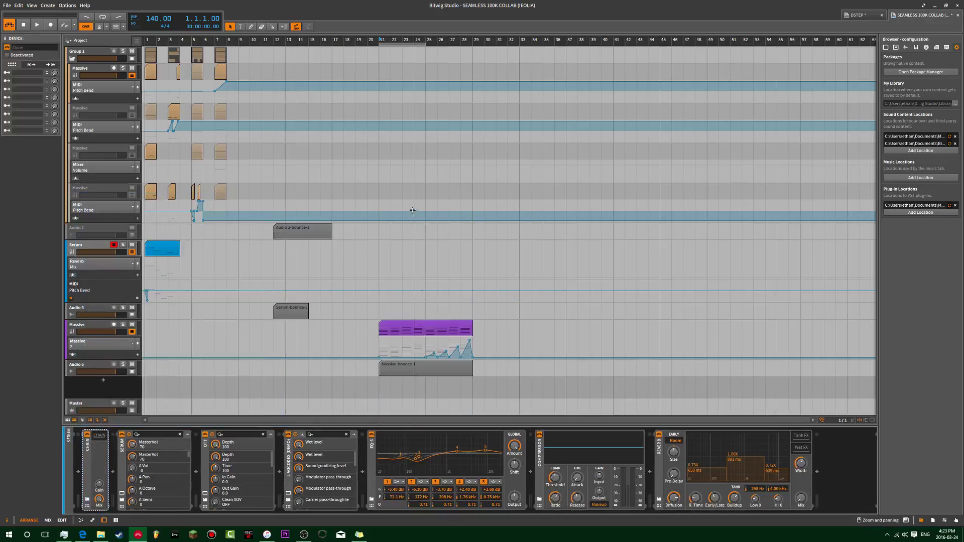
# - Move all devices from Serum through Reverb into the Chain device
pyautogui.click(120, 463)
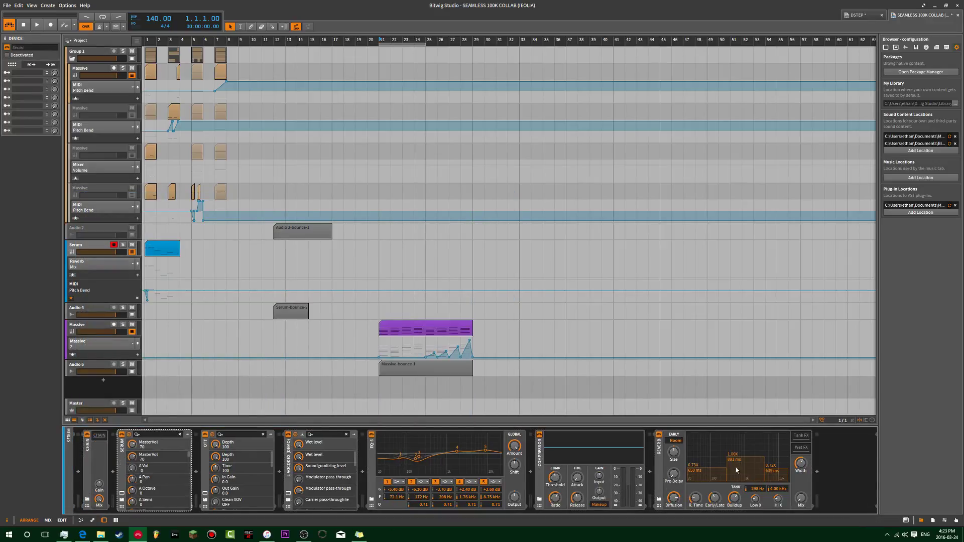
pyautogui.keyDown('shift'); pyautogui.click(659, 469); pyautogui.keyUp('shift')
pyautogui.moveTo(121, 446); pyautogui.dragTo(100, 450)
pyautogui.click(99, 437)
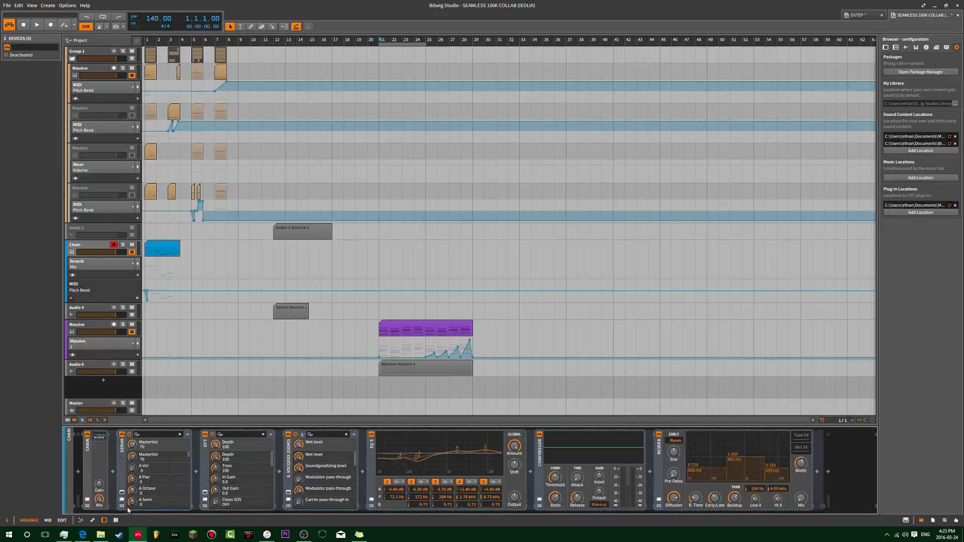
# - Map the Reverb's Mix to the Chain's first macro knob and try the macro while listening
pyautogui.click(86, 506)
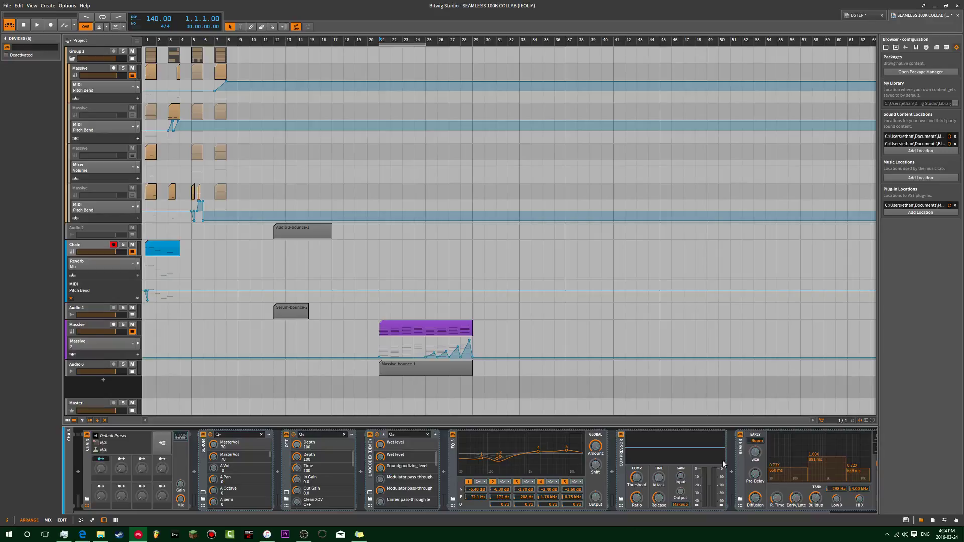
pyautogui.moveTo(687, 512); pyautogui.dragTo(833, 493)
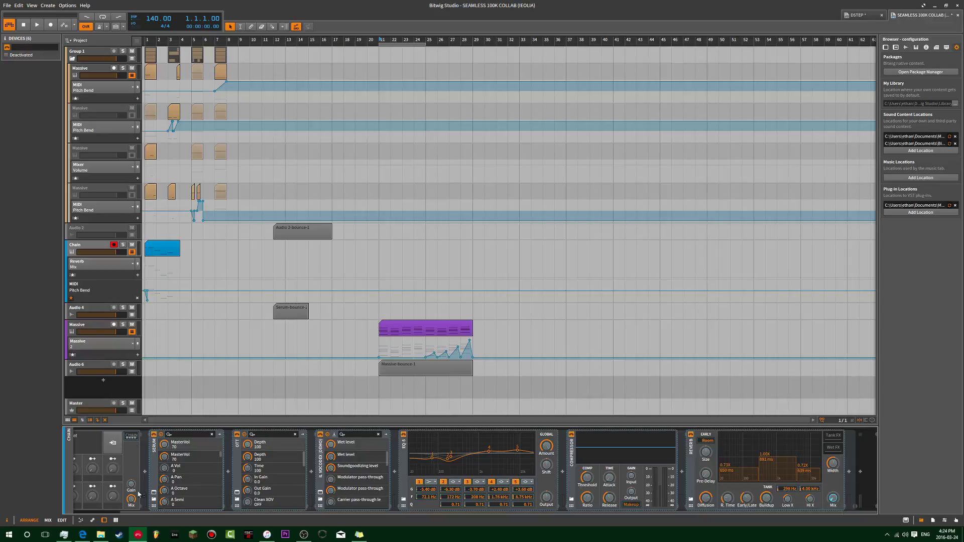
pyautogui.hscroll(-2, 142, 447)
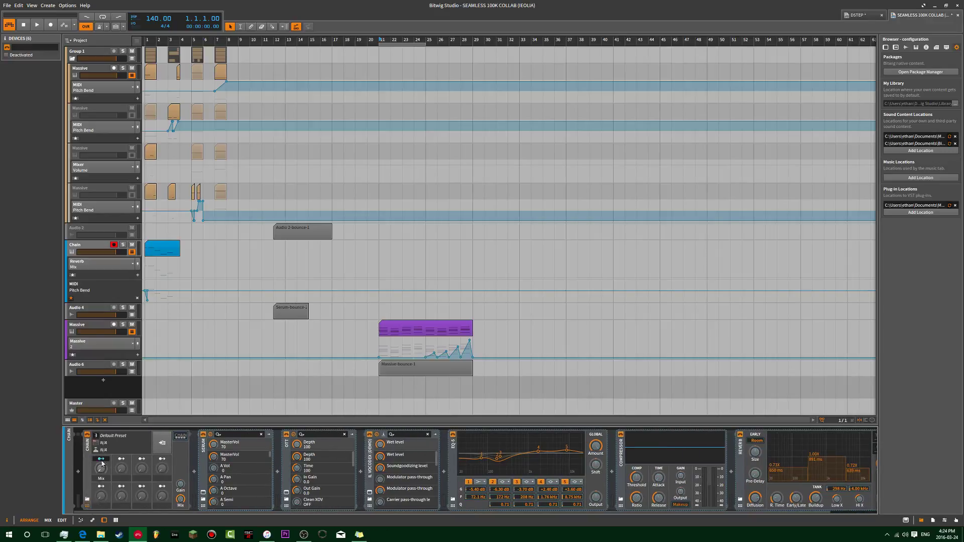
pyautogui.press('space')
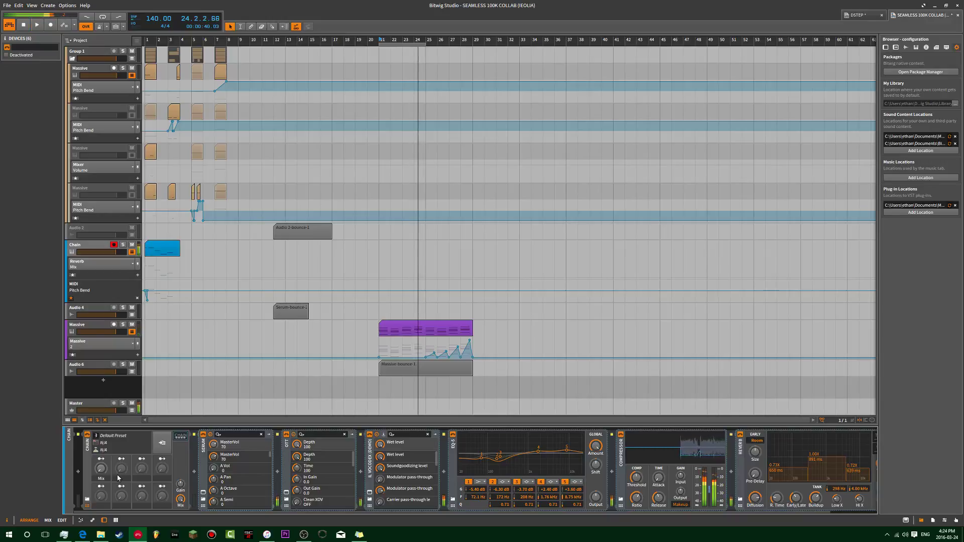
pyautogui.click(106, 470)
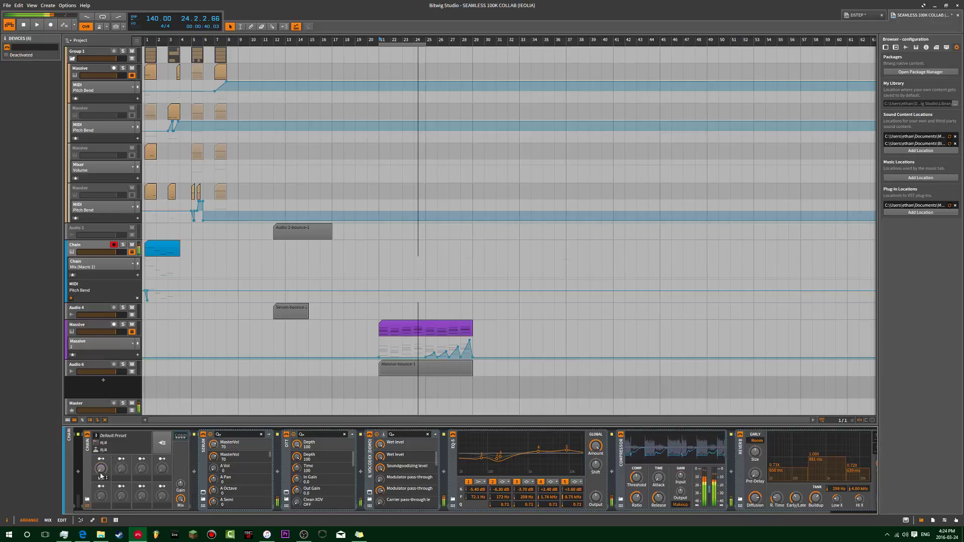
# - In Serum's EQ effect, adjust the low band's gain and set its Q to 48% and its frequency to 175
pyautogui.click(203, 493)
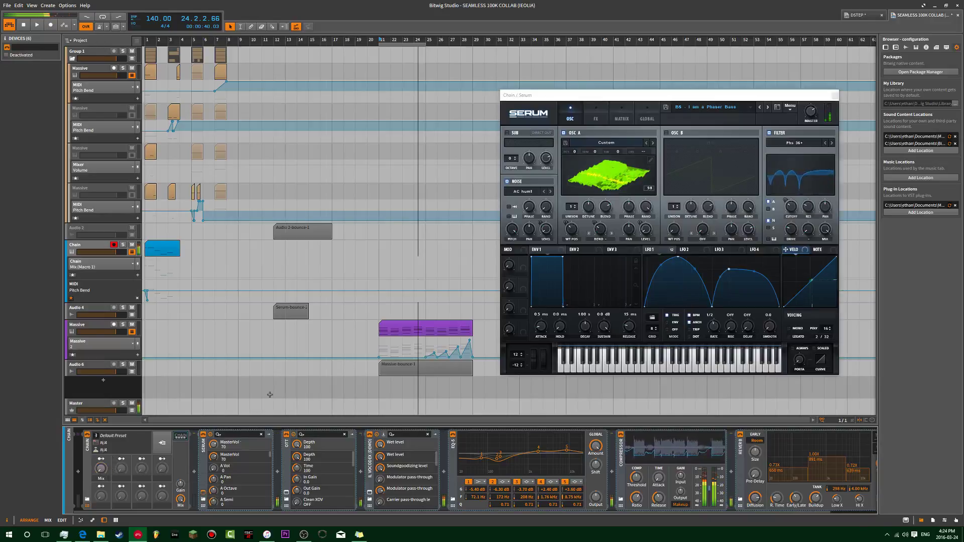
pyautogui.moveTo(577, 98); pyautogui.dragTo(360, 81)
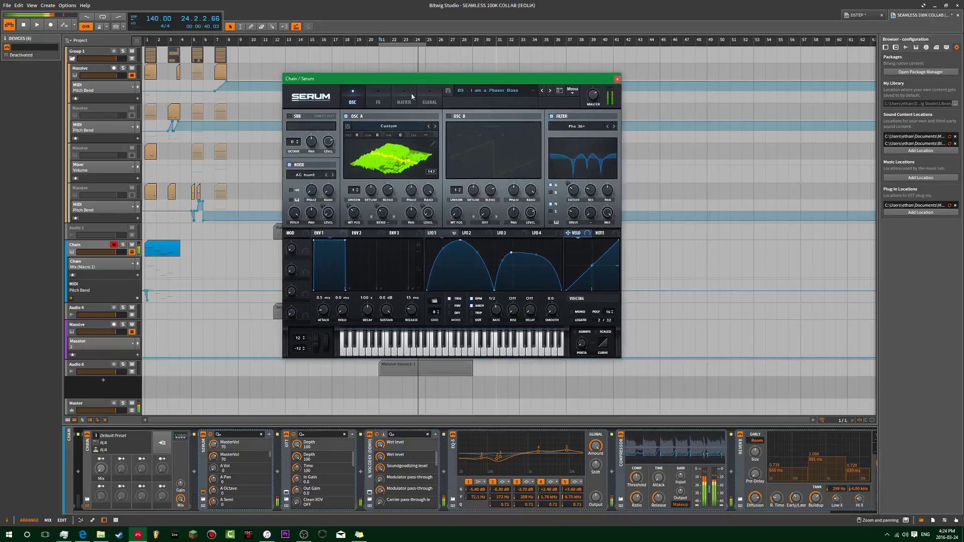
pyautogui.click(375, 99)
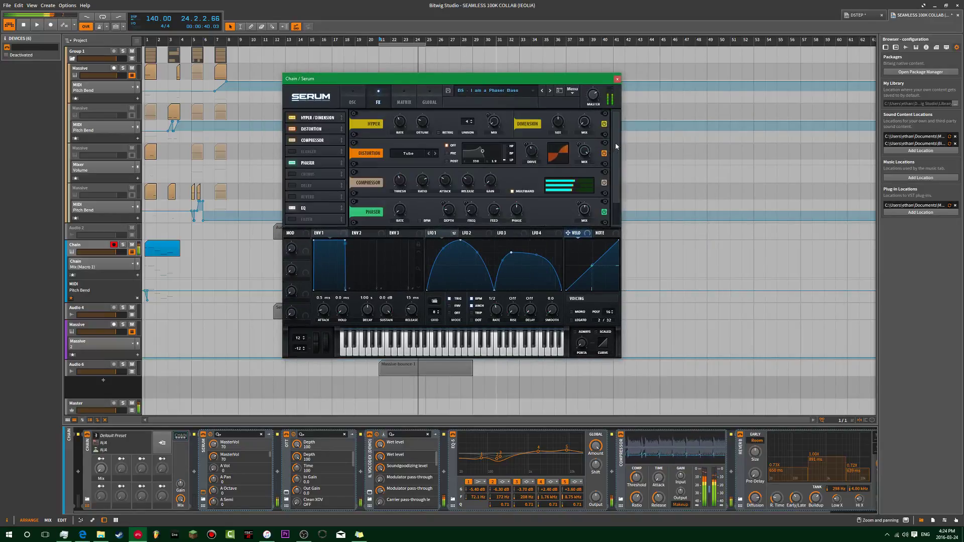
pyautogui.scroll(-1, 616, 142)
pyautogui.moveTo(439, 215); pyautogui.dragTo(435, 220)
pyautogui.click(416, 220)
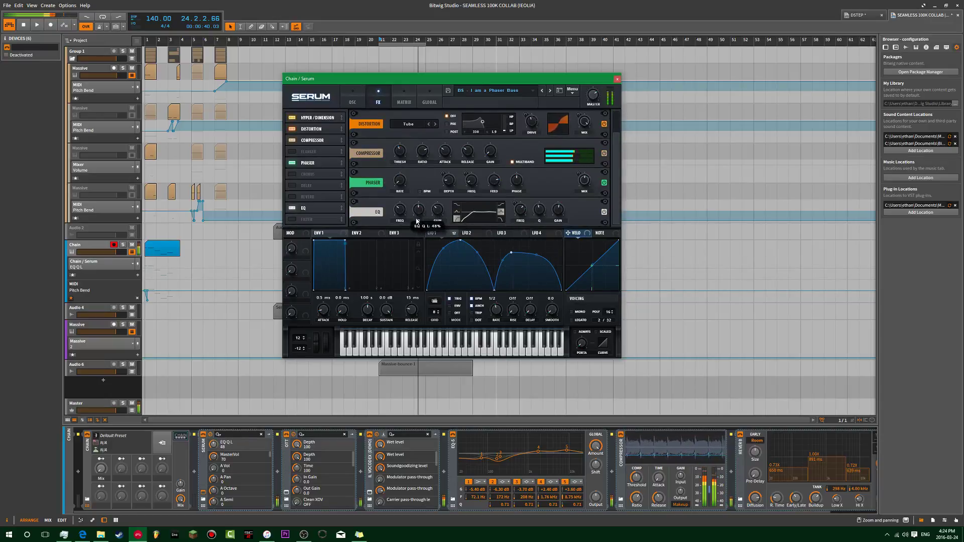
pyautogui.click(401, 214)
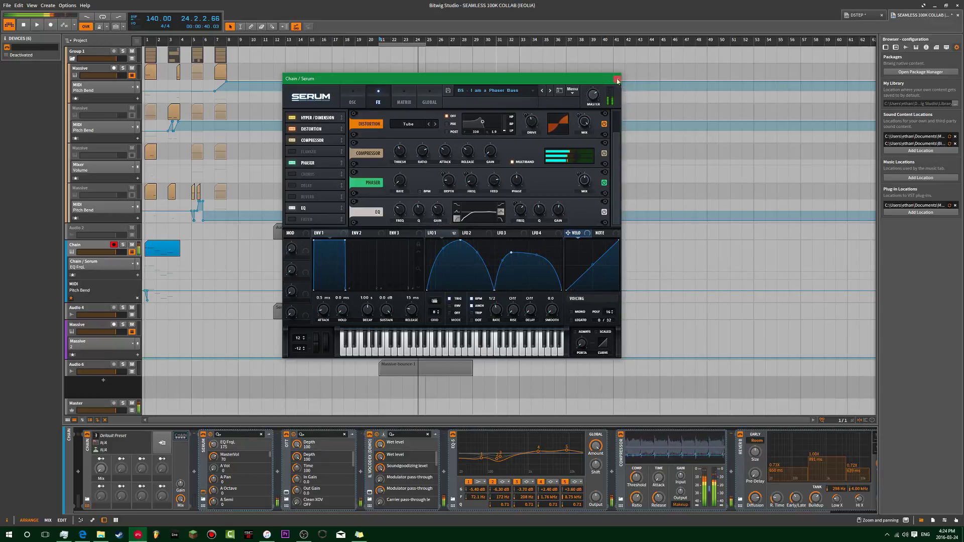
# - In Serum's effects, assign Macro 1 to the Hyper Mix and try the macro across its range while listening
pyautogui.click(358, 99)
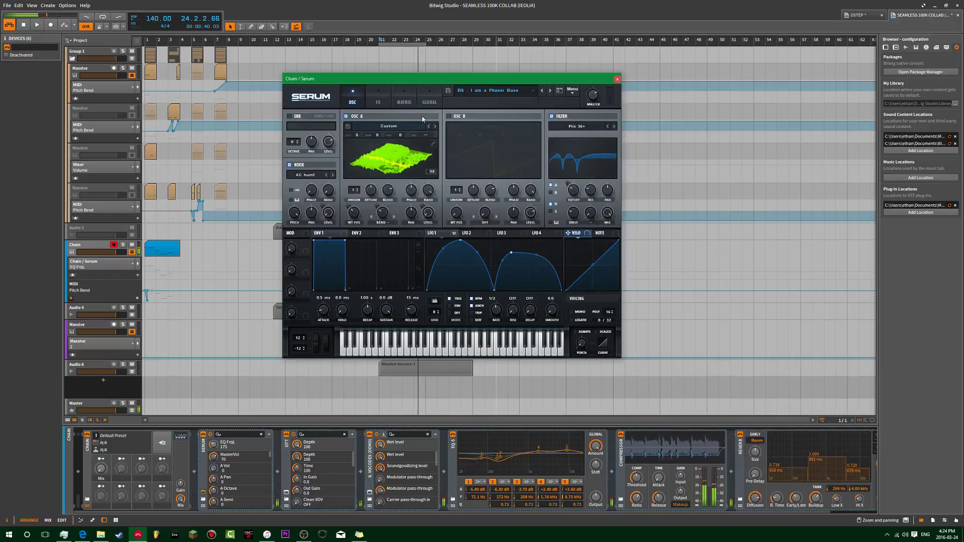
pyautogui.click(376, 97)
pyautogui.scroll(2, 496, 119)
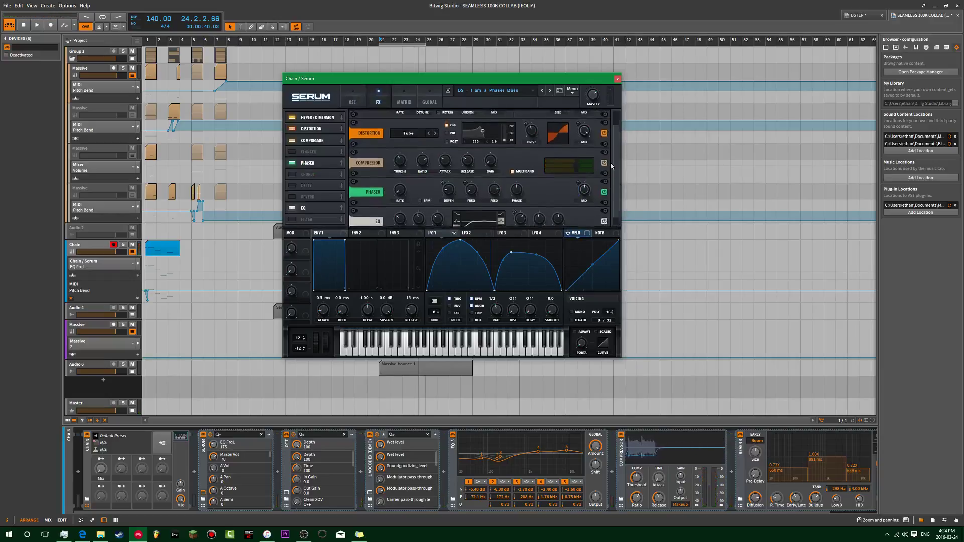
pyautogui.click(494, 122)
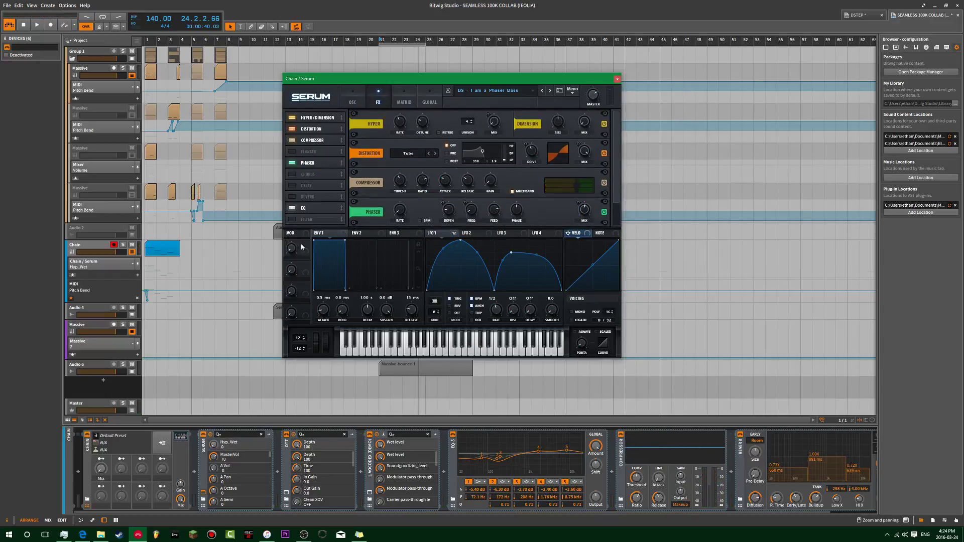
pyautogui.moveTo(306, 245); pyautogui.dragTo(487, 145)
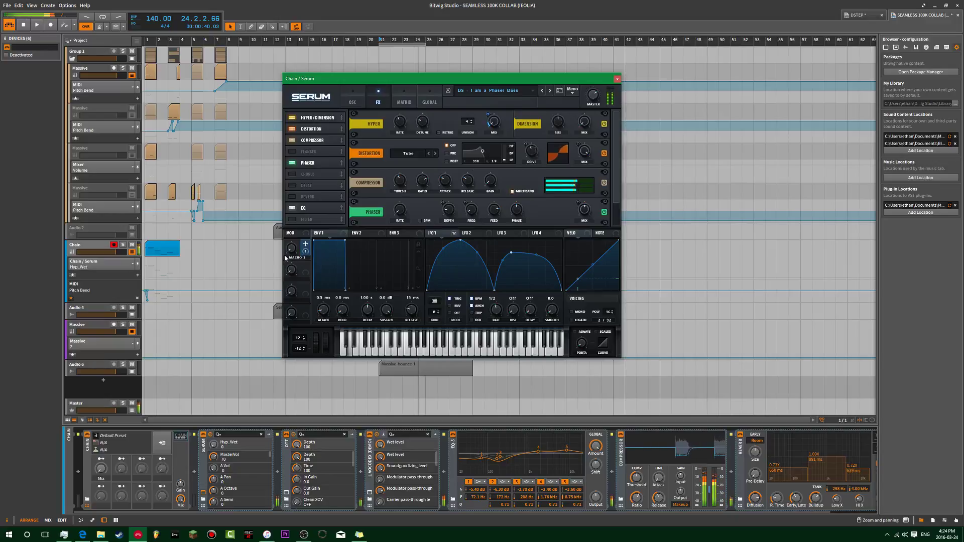
pyautogui.moveTo(291, 250); pyautogui.dragTo(301, 151)
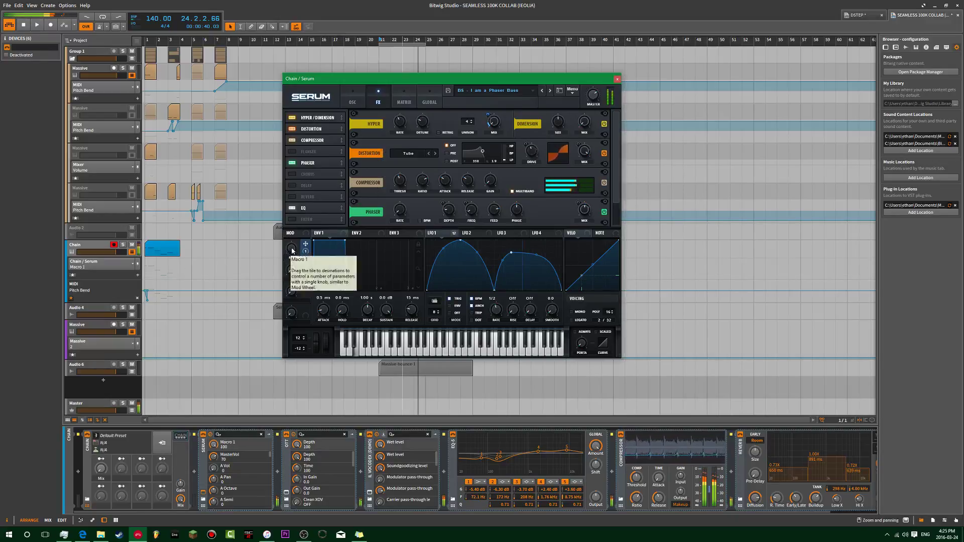
pyautogui.moveTo(291, 249); pyautogui.dragTo(278, 472)
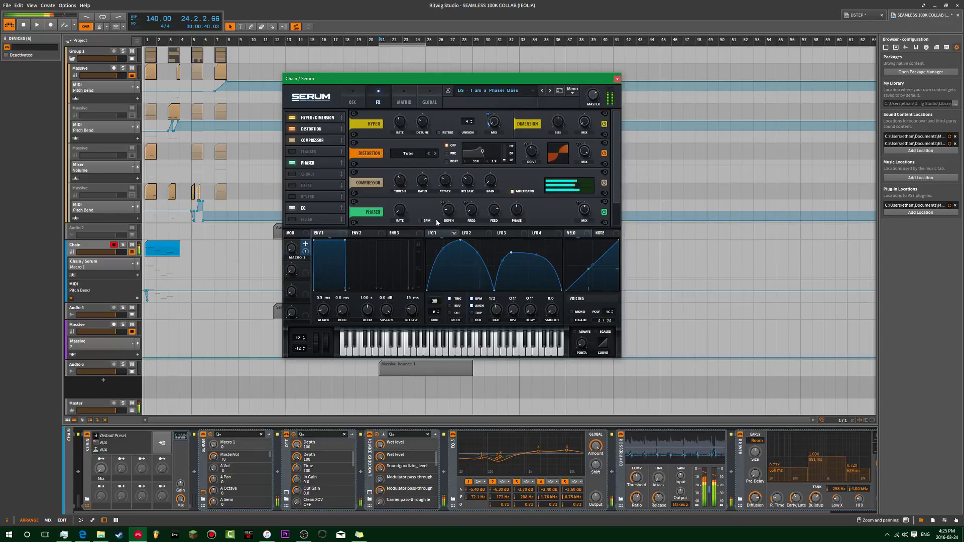
# - Assign Serum's Macro 2 to the filter cutoff, adjust the modulation amount and try the macro
pyautogui.click(349, 99)
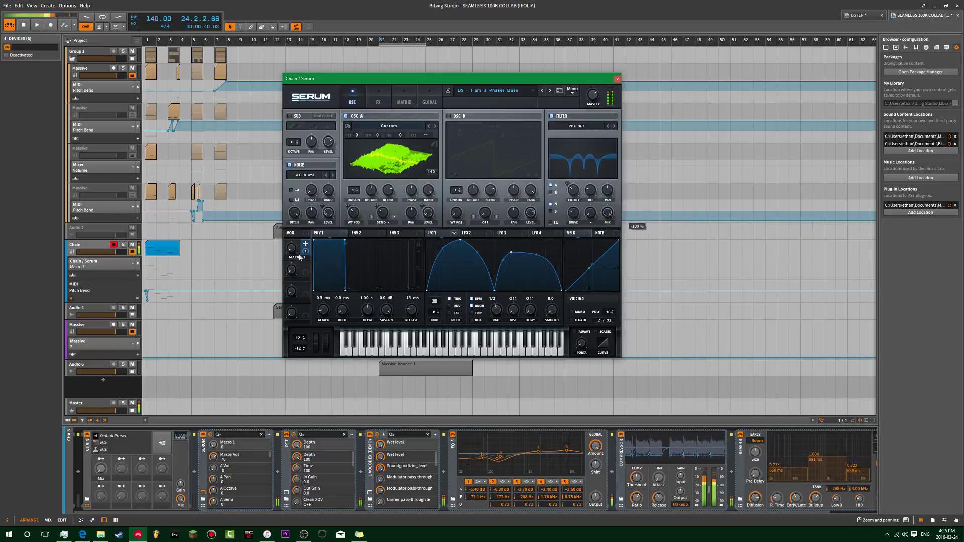
pyautogui.moveTo(566, 181)
pyautogui.mouseDown()
pyautogui.moveTo(566, 207)
pyautogui.moveTo(567, 183)
pyautogui.mouseUp()
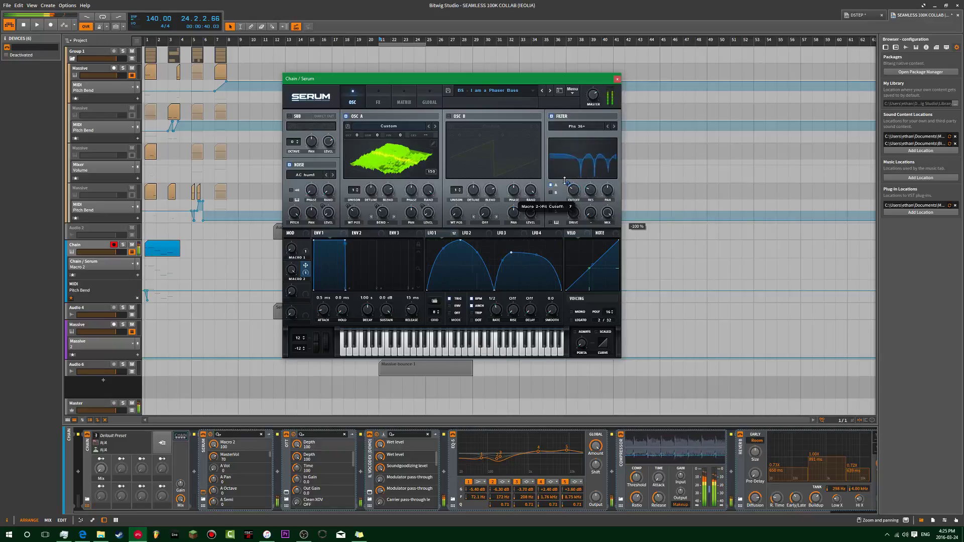
pyautogui.moveTo(292, 272); pyautogui.dragTo(304, 289)
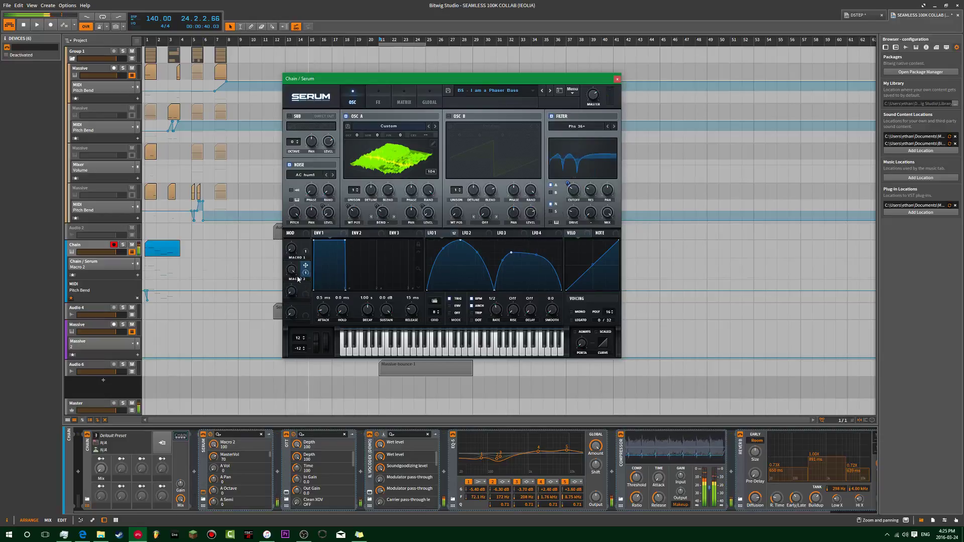
# - Rename Serum's Macro 2 as VOWEL and Macro 1 as STEREO, and try both macros while listening
pyautogui.doubleClick(297, 279)
pyautogui.write('VOWEL')
pyautogui.press('Return')
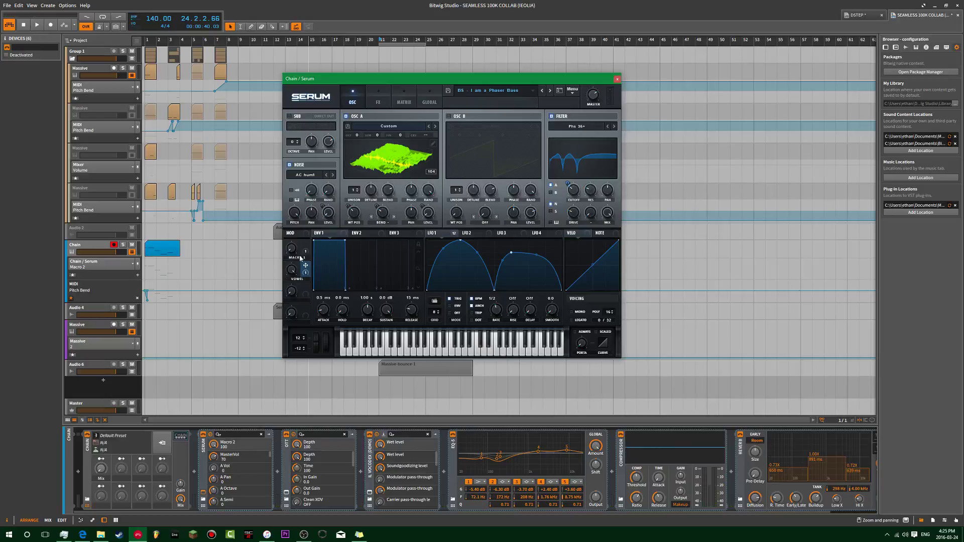
pyautogui.doubleClick(300, 258)
pyautogui.write('STEREO')
pyautogui.press('Return')
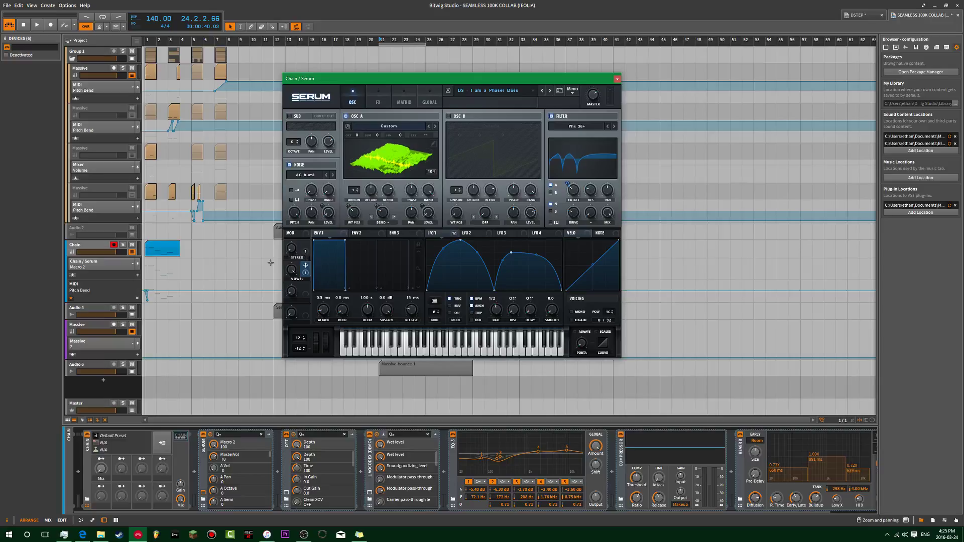
pyautogui.moveTo(296, 269); pyautogui.dragTo(299, 352)
pyautogui.moveTo(292, 249); pyautogui.dragTo(306, 361)
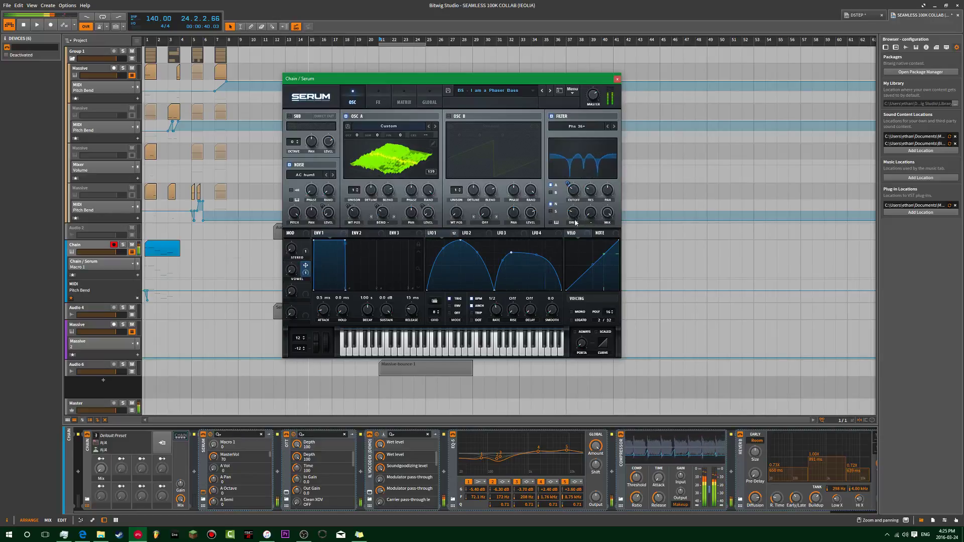
# - Try different stereo and mix amounts on Serum's filter while listening, leaving the mix at 100
pyautogui.moveTo(626, 111); pyautogui.dragTo(605, 239)
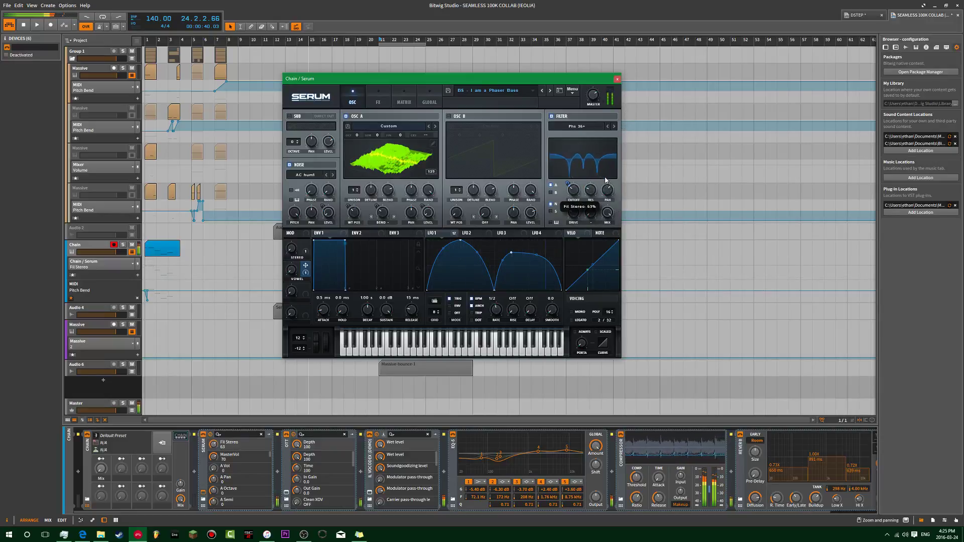
pyautogui.click(607, 219)
pyautogui.moveTo(574, 86); pyautogui.dragTo(520, 468)
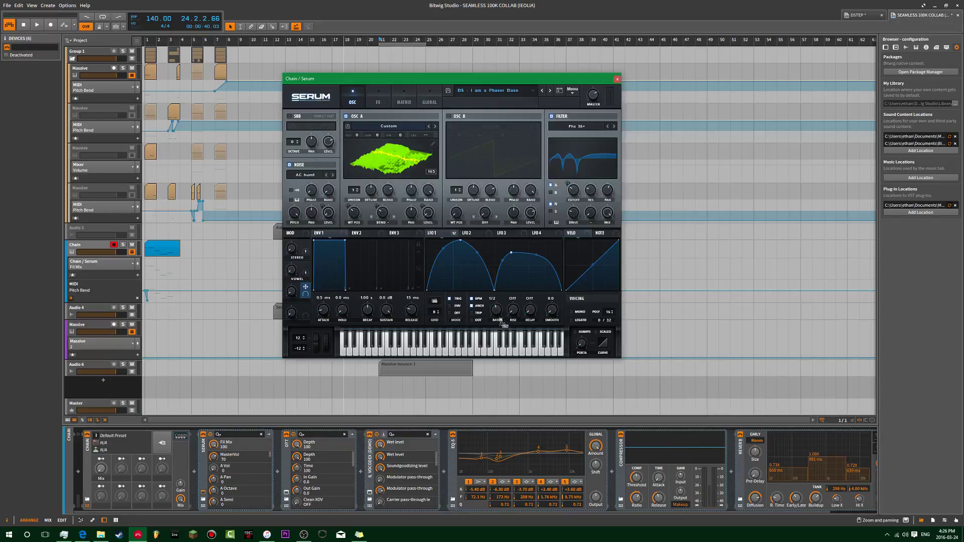
# - Assign Serum's Macro 3 to the LFO 1 rate and adjust the modulation amount
pyautogui.moveTo(501, 322); pyautogui.dragTo(497, 311)
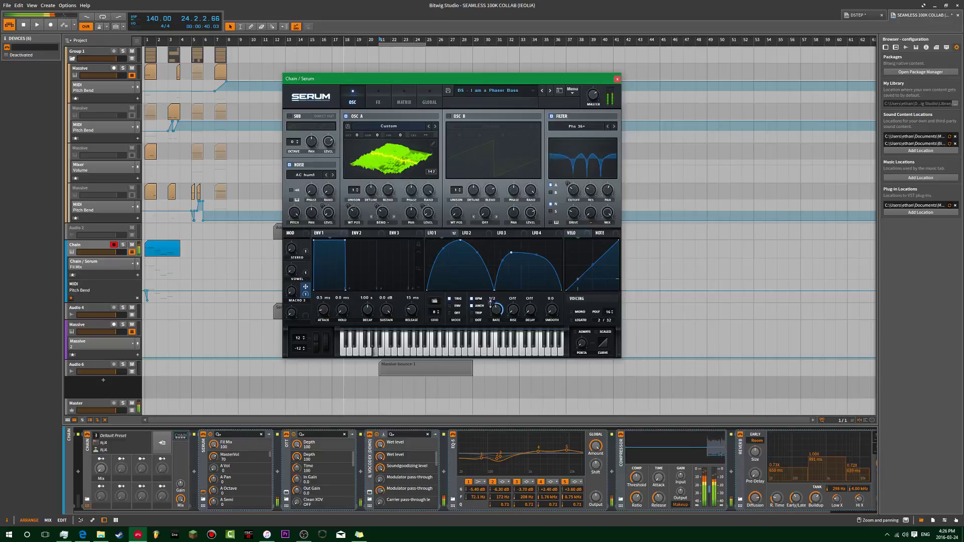
pyautogui.click(291, 296)
pyautogui.moveTo(489, 303); pyautogui.dragTo(491, 314)
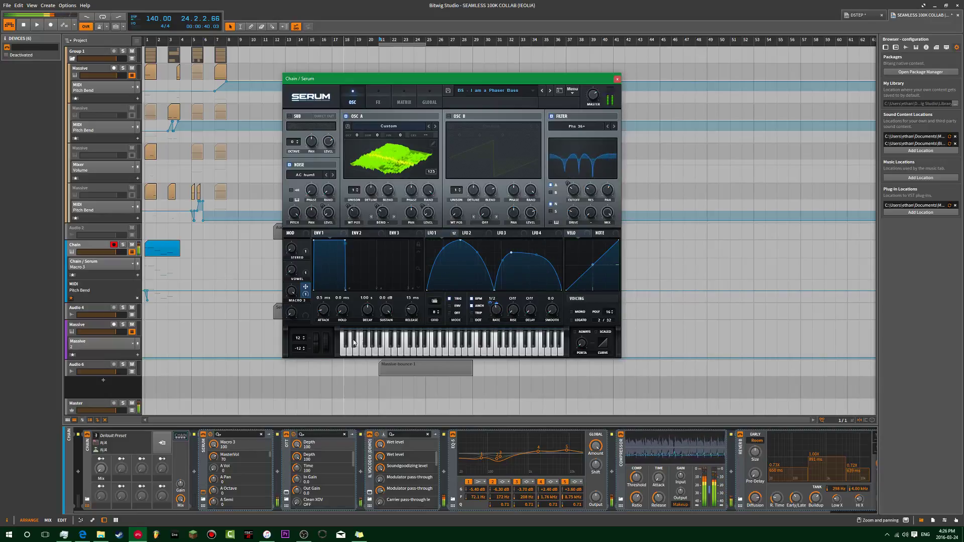
# - Try Serum's third macro and the VOWEL macro at different settings while listening
pyautogui.moveTo(291, 297); pyautogui.dragTo(292, 315)
pyautogui.moveTo(290, 378); pyautogui.dragTo(257, 479)
pyautogui.moveTo(273, 300); pyautogui.dragTo(275, 404)
pyautogui.moveTo(291, 273); pyautogui.dragTo(292, 228)
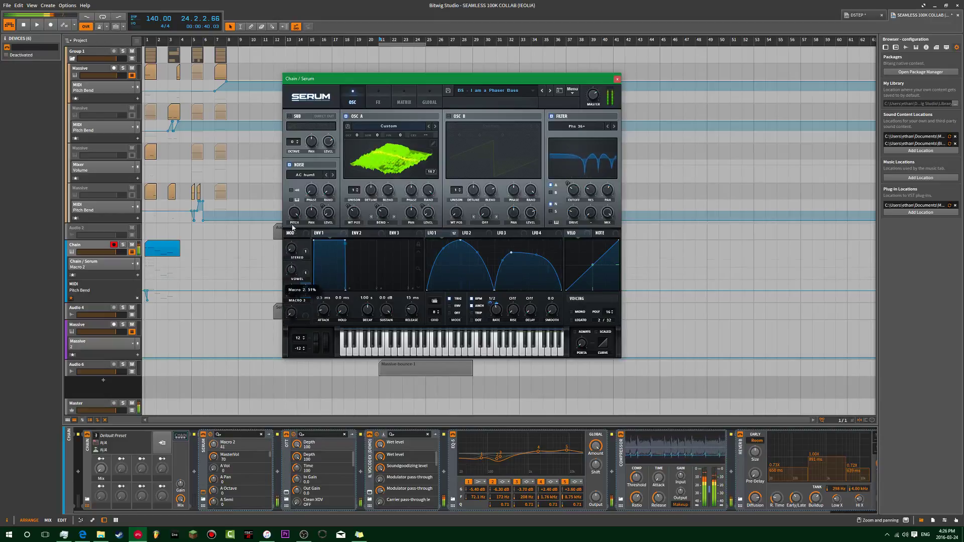
pyautogui.moveTo(292, 271); pyautogui.dragTo(292, 316)
pyautogui.click(292, 314)
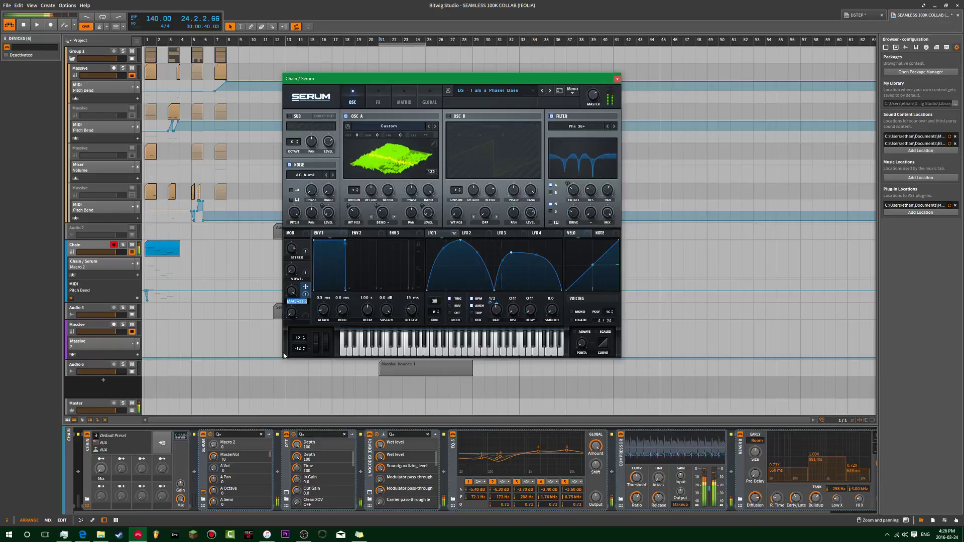
# - Rename Serum's Macro 3 as SPEED and try the SPEED and STEREO macros while listening
pyautogui.doubleClick(297, 301)
pyautogui.doubleClick(295, 301)
pyautogui.press('BackSpace')
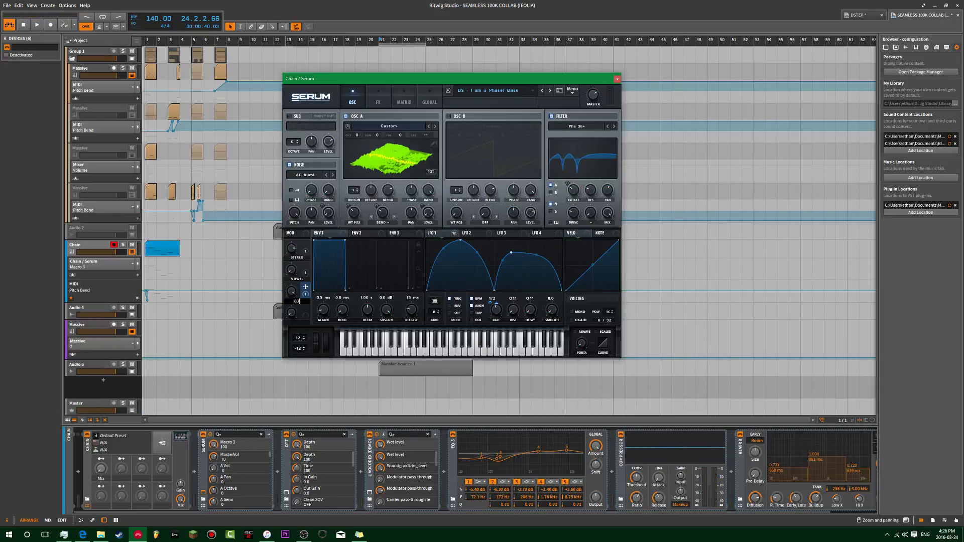
pyautogui.write('SPEDD')
pyautogui.press('Return')
pyautogui.doubleClick(296, 302)
pyautogui.doubleClick(296, 302)
pyautogui.write('SPEED')
pyautogui.press('Return')
pyautogui.moveTo(290, 294); pyautogui.dragTo(290, 321)
pyautogui.moveTo(292, 249); pyautogui.dragTo(292, 271)
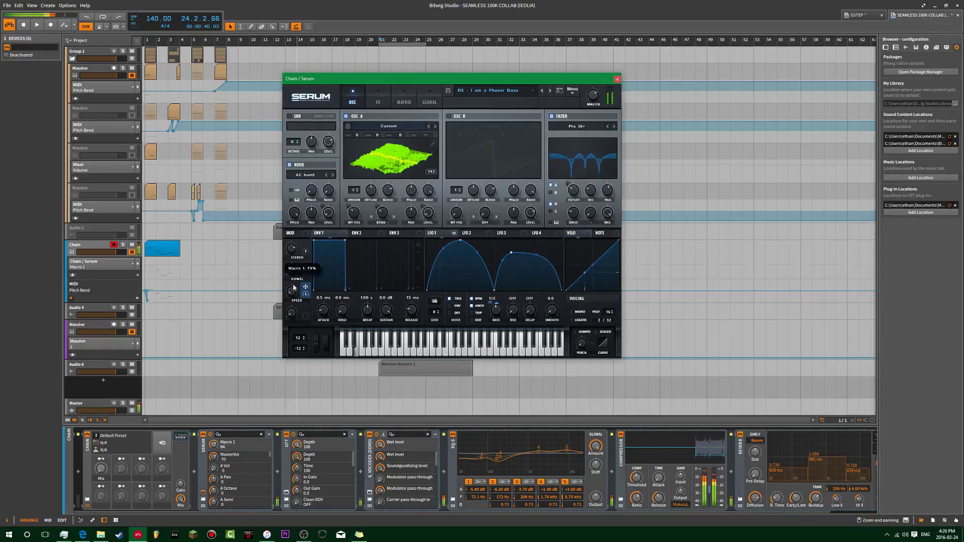
# - Turn on Serum's sub oscillator, lower its level to 0% and modulate that level with LFO 1
pyautogui.click(289, 117)
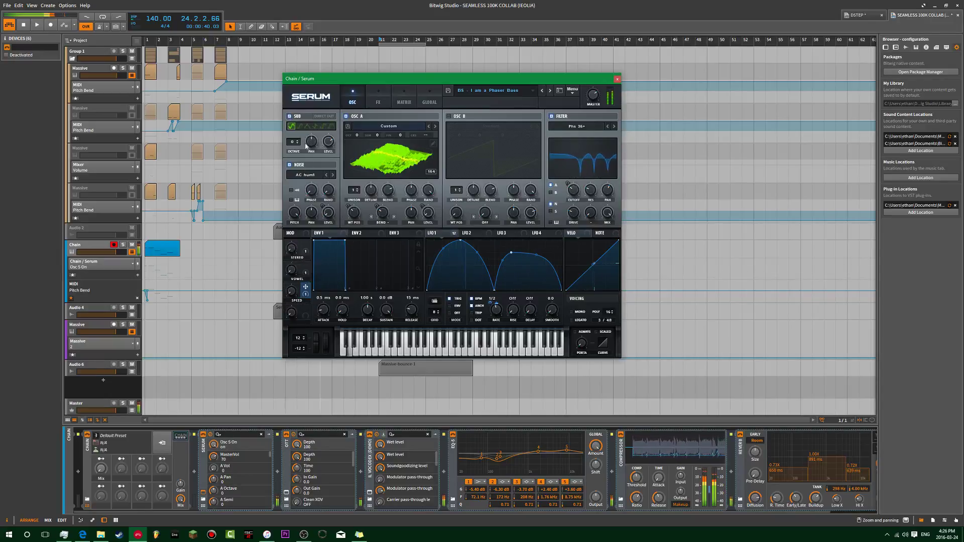
pyautogui.moveTo(328, 142); pyautogui.dragTo(328, 174)
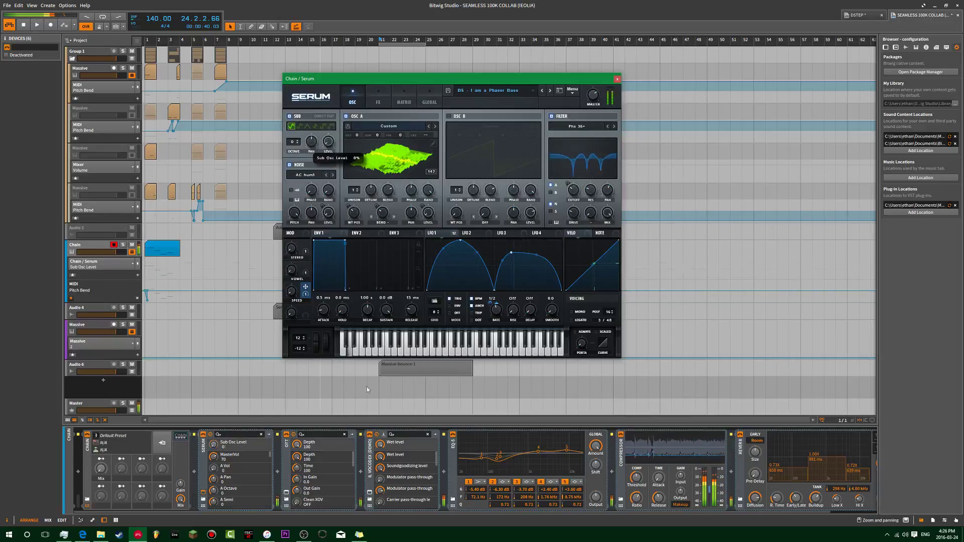
pyautogui.moveTo(447, 232); pyautogui.dragTo(332, 139)
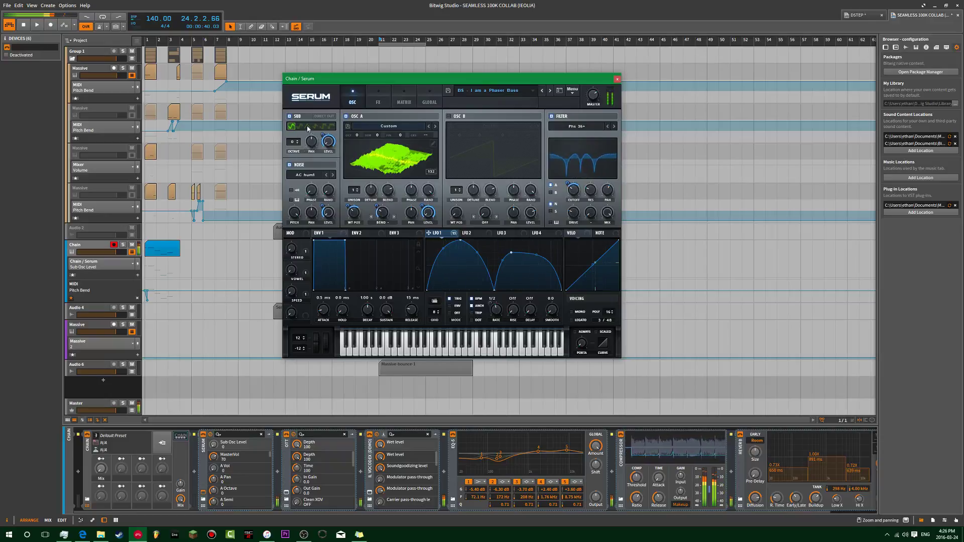
# - Enable Direct Out for the sub oscillator and compare its square and sine shapes, keeping sine
pyautogui.click(323, 127)
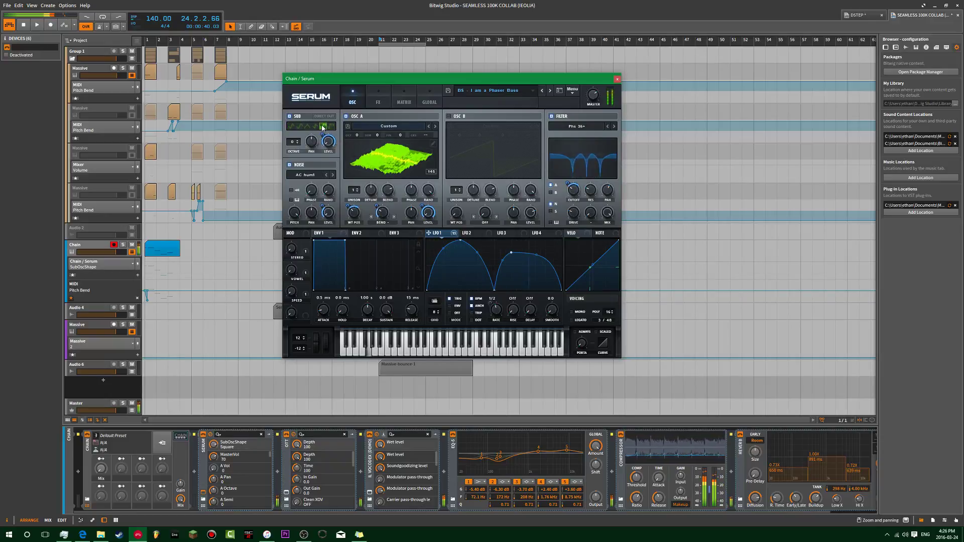
pyautogui.click(292, 127)
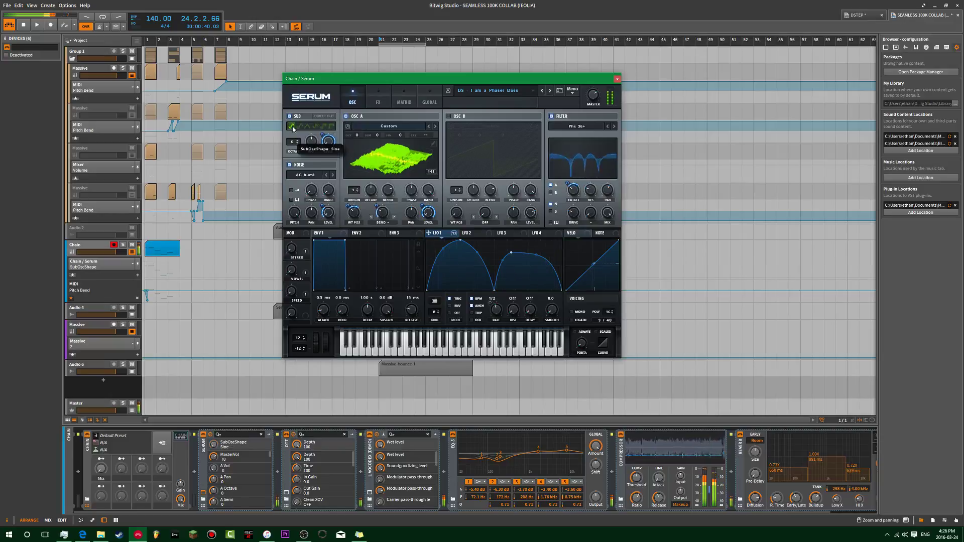
pyautogui.click(324, 116)
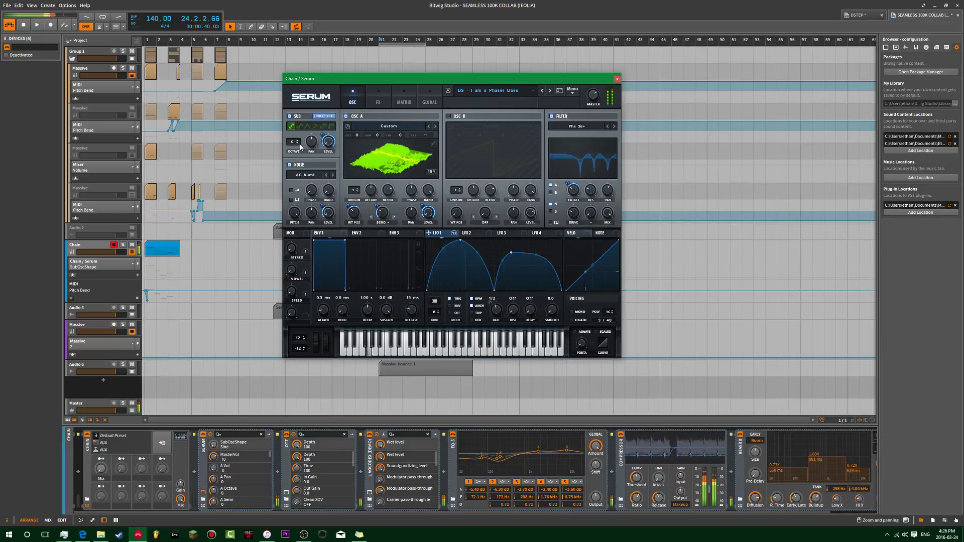
pyautogui.click(326, 127)
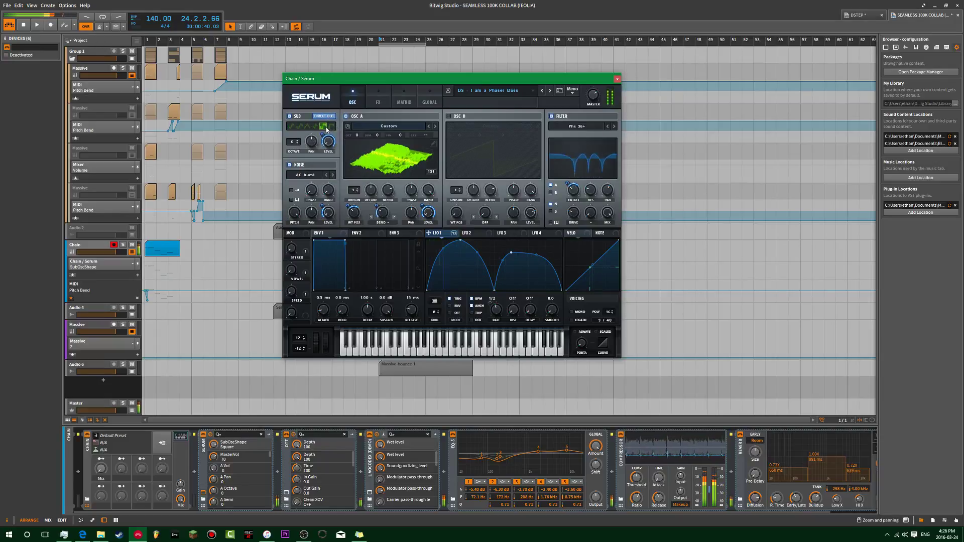
pyautogui.click(292, 128)
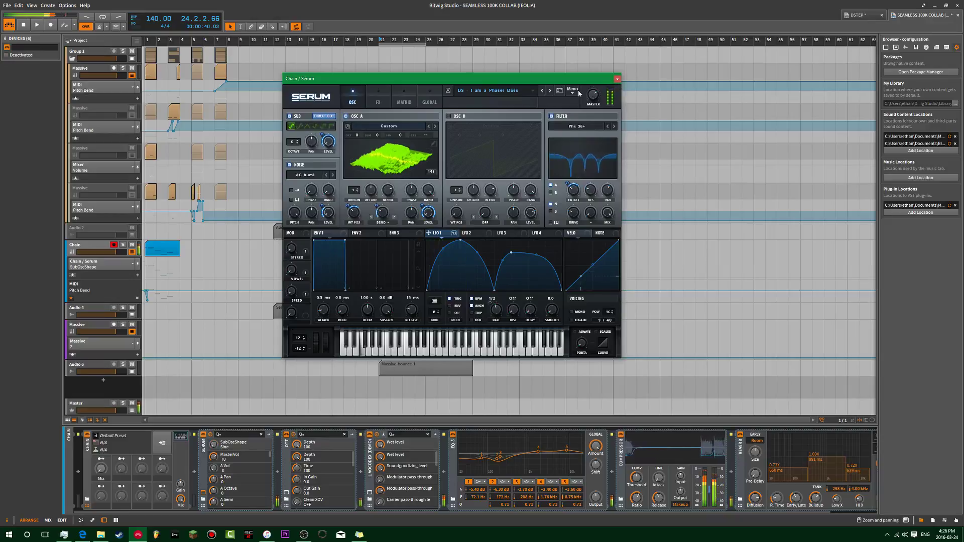
# - Swap the Chain's reverb Mix macro with Macro 6 and rename it REVERB
pyautogui.rightClick(101, 480)
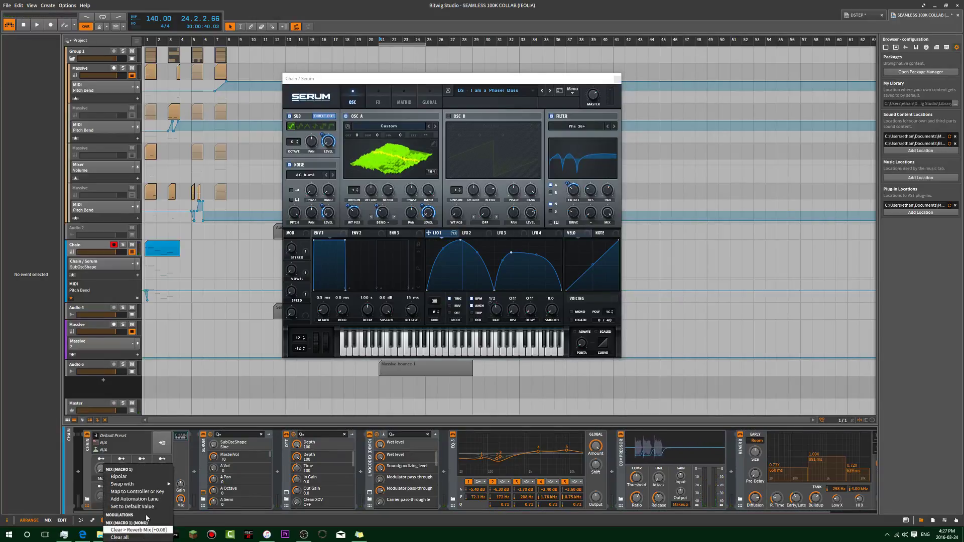
pyautogui.moveTo(149, 487)
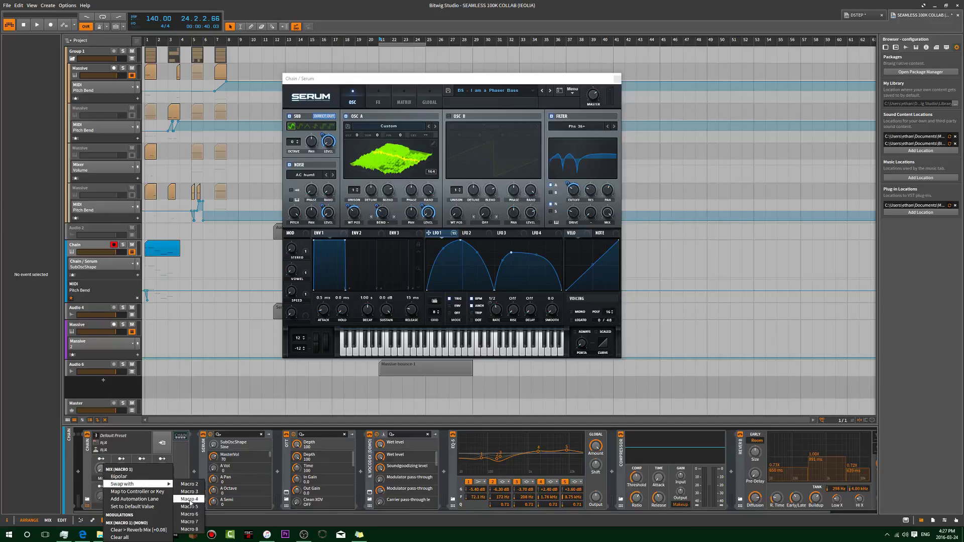
pyautogui.click(195, 515)
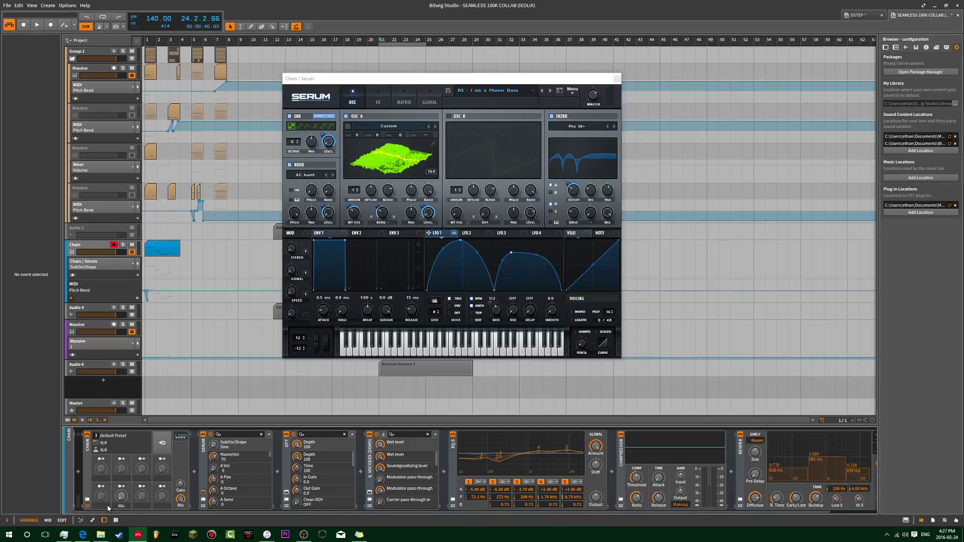
pyautogui.doubleClick(122, 506)
pyautogui.write('RE')
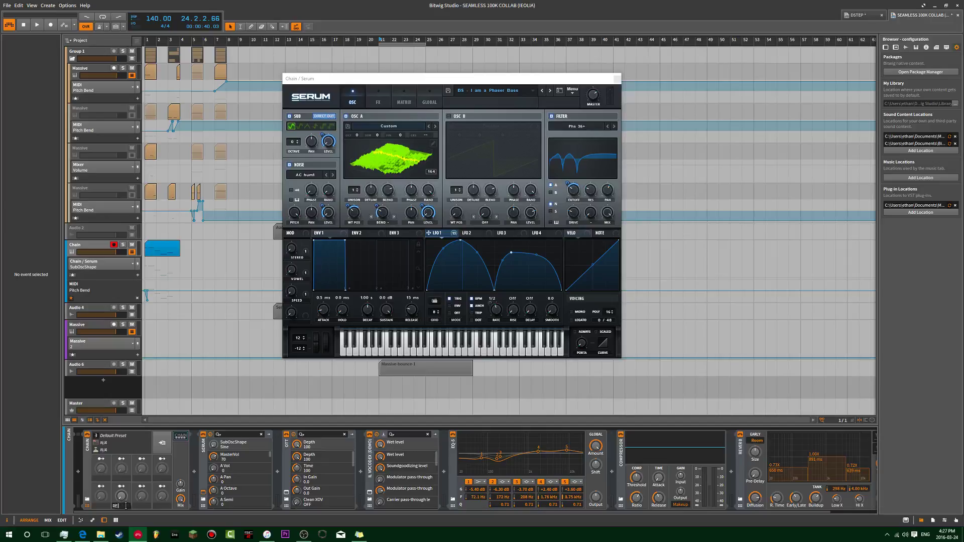
pyautogui.write('VERB')
pyautogui.press('Return')
pyautogui.press('Return')
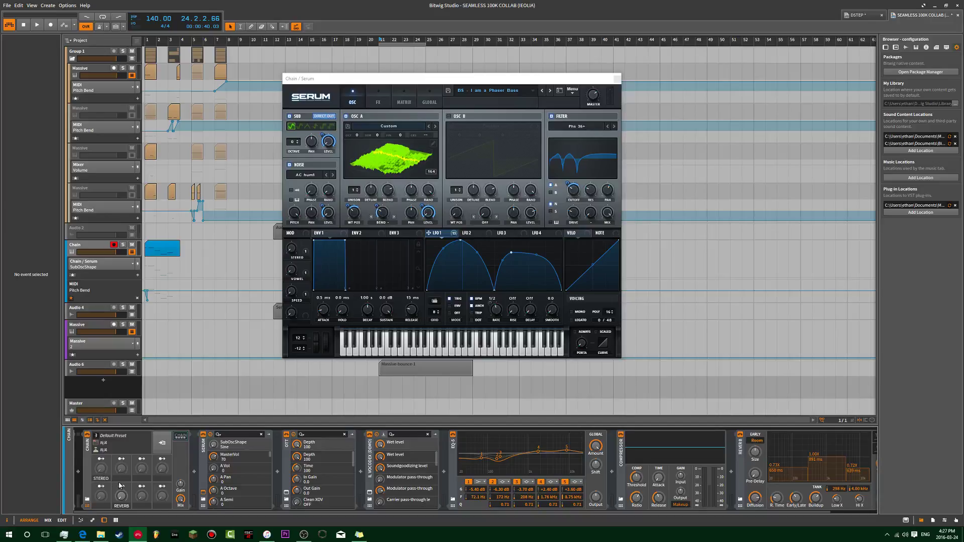
# - Name the Chain's first three macros STEREO, VOWEL and SPEED
pyautogui.click(121, 480)
pyautogui.write('VOWEL')
pyautogui.press('Return')
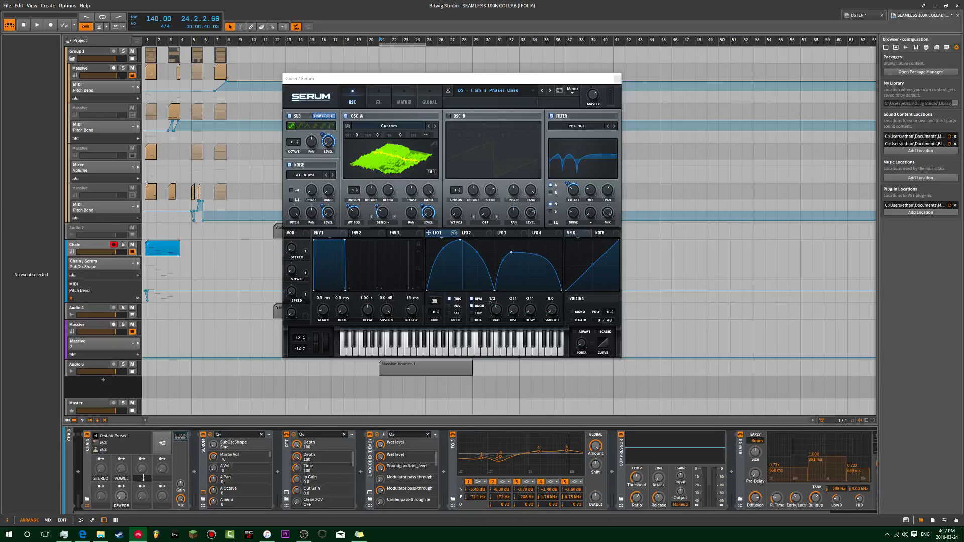
pyautogui.click(143, 478)
pyautogui.write('SPEED')
pyautogui.press('Return')
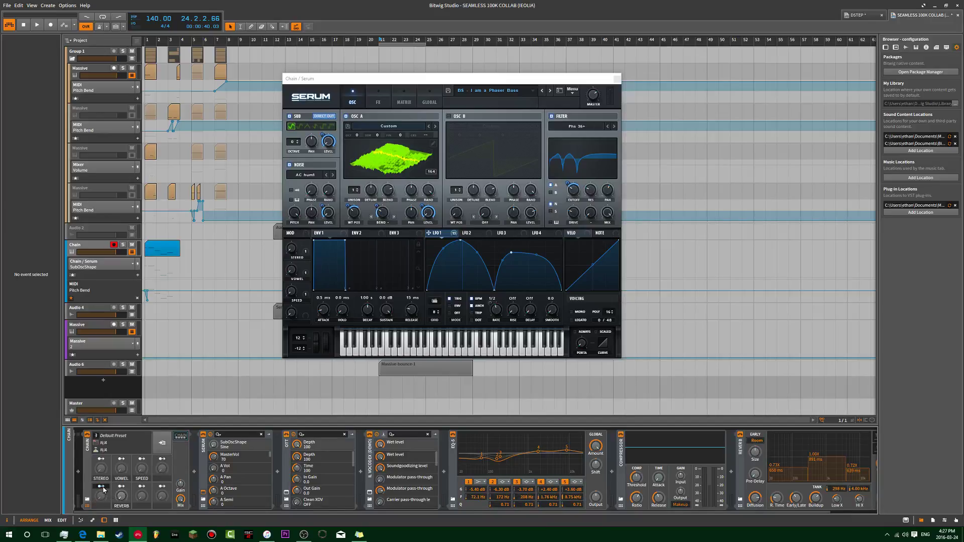
# - Filter Serum's parameters by MAC and map the Chain's STEREO, VOWEL, SPEED and fourth macros to Serum's Macros 1 to 4
pyautogui.click(229, 436)
pyautogui.write('MAC')
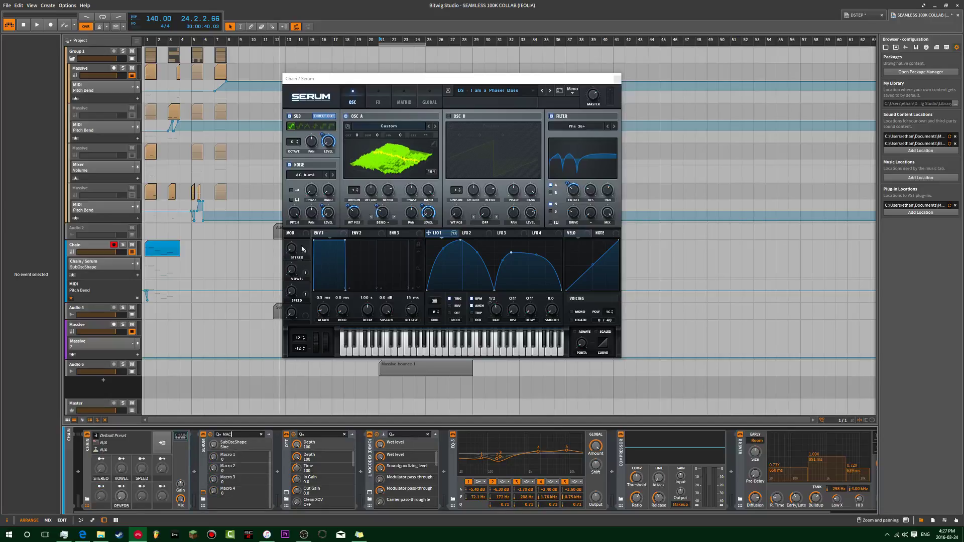
pyautogui.click(100, 459)
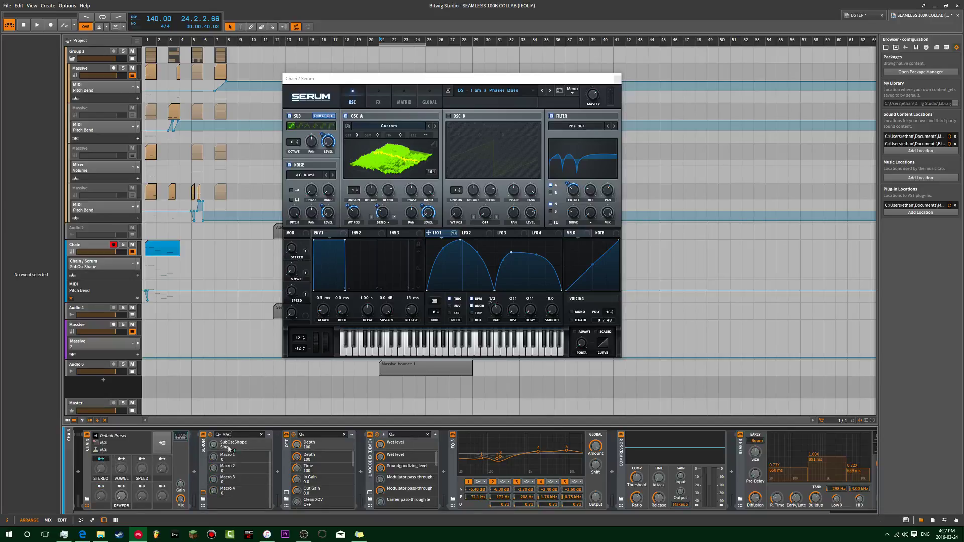
pyautogui.click(216, 458)
pyautogui.click(127, 460)
pyautogui.click(214, 467)
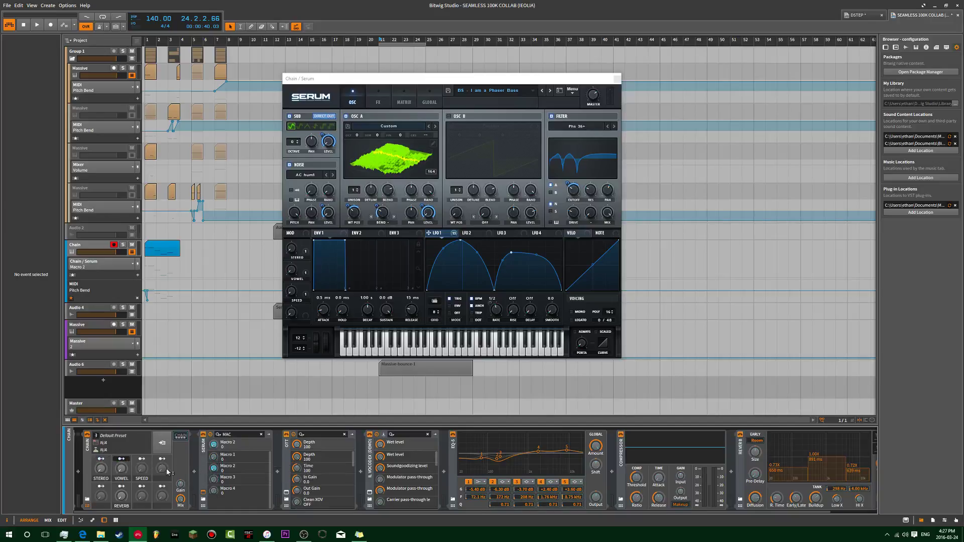
pyautogui.click(141, 459)
pyautogui.click(214, 480)
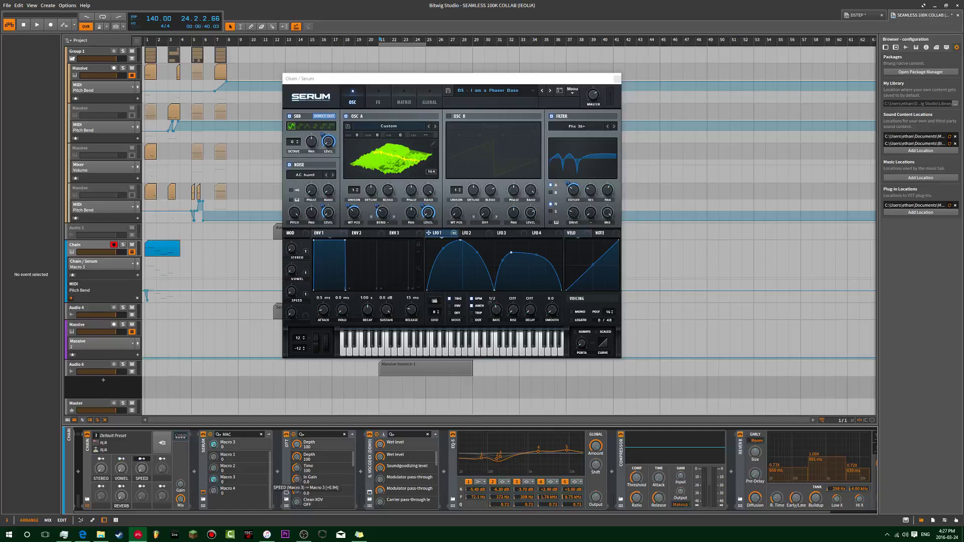
pyautogui.click(162, 459)
pyautogui.click(214, 491)
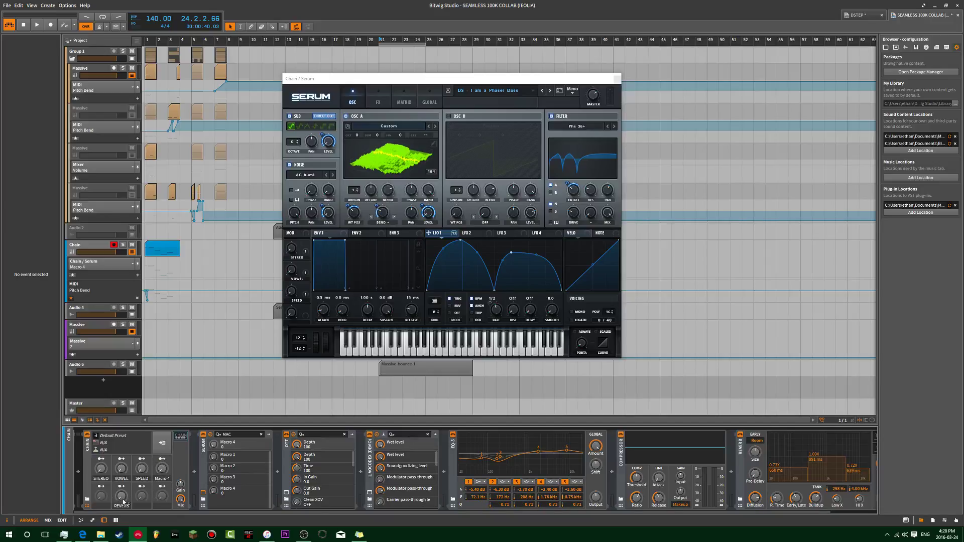
# - In Serum's modulation matrix, lower the output of the LFO 1 to Sub Osc Level routing to its minimum
pyautogui.click(420, 96)
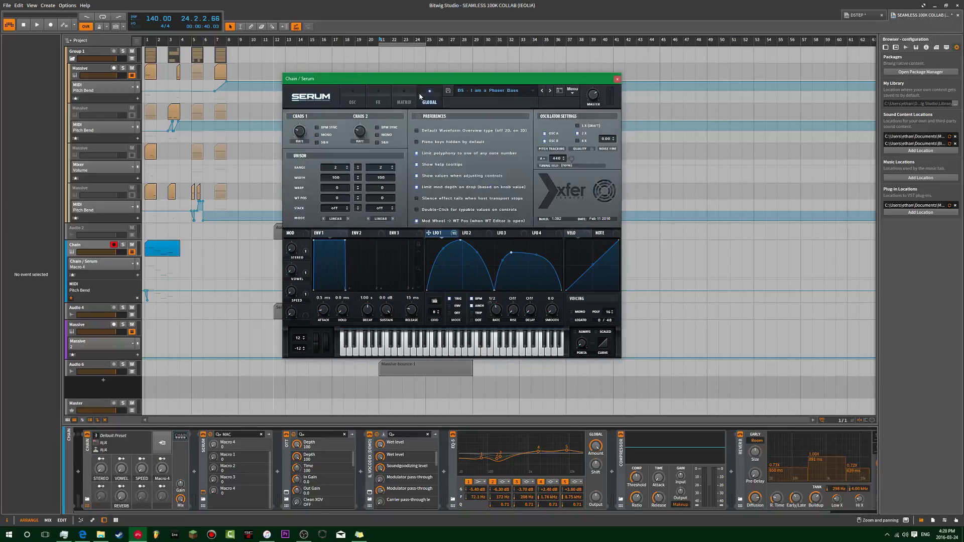
pyautogui.click(407, 102)
pyautogui.scroll(-5, 501, 184)
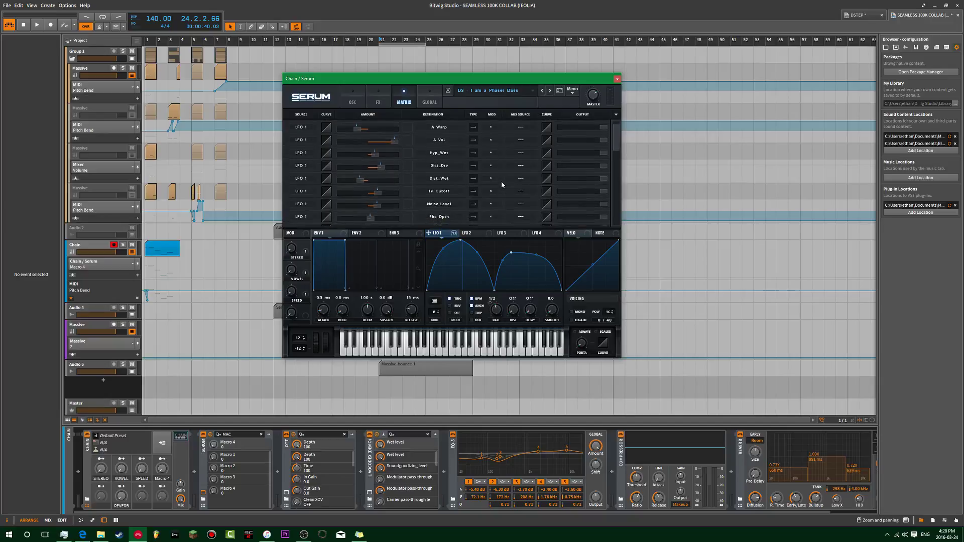
pyautogui.scroll(-2, 502, 182)
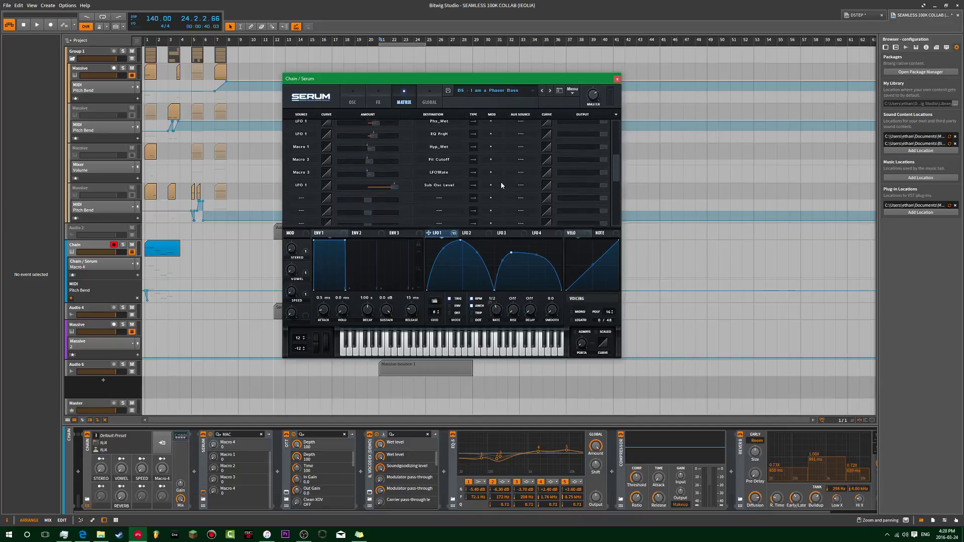
pyautogui.click(440, 185)
pyautogui.click(597, 183)
pyautogui.moveTo(600, 185); pyautogui.dragTo(442, 185)
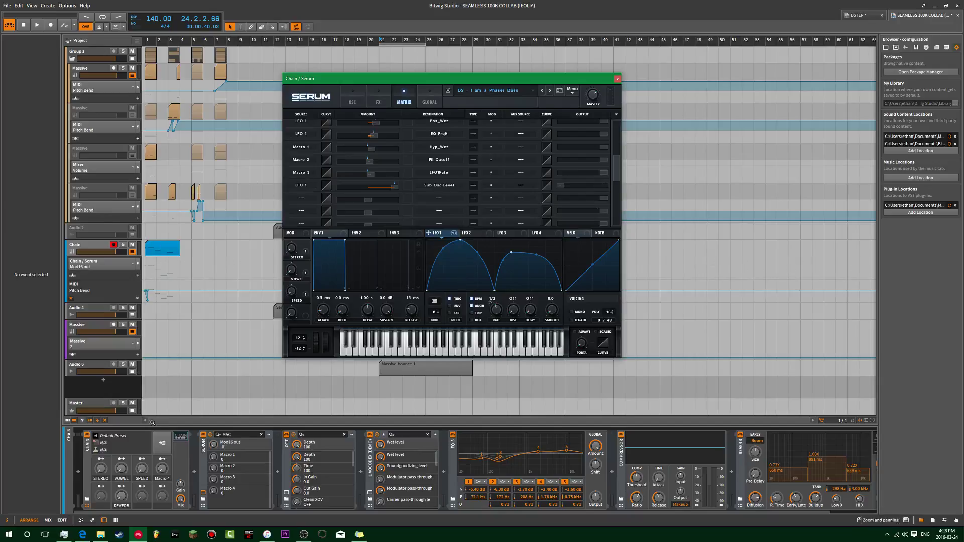
# - Map the Chain's fifth macro to Serum's Mod16 out parameter and rename the macro SUB VOL
pyautogui.click(101, 486)
pyautogui.click(211, 447)
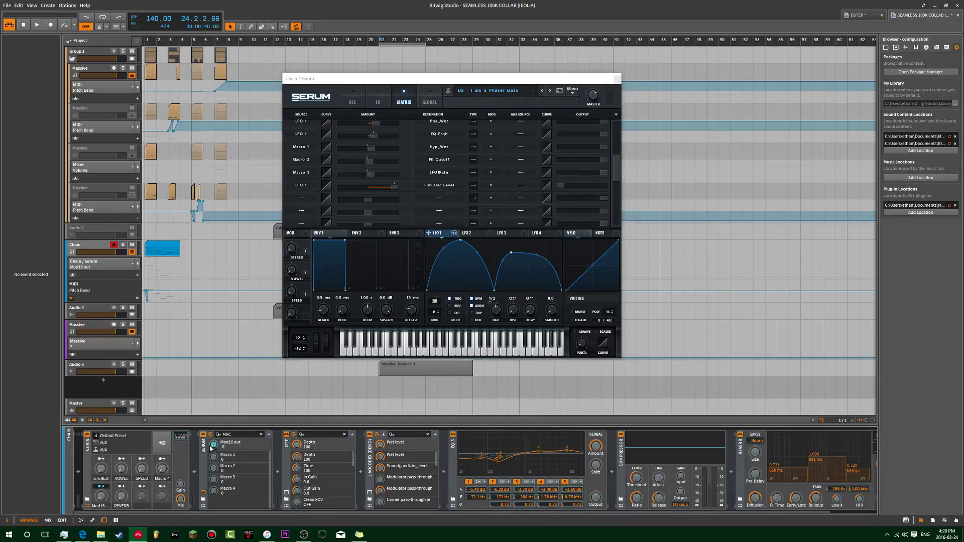
pyautogui.doubleClick(107, 507)
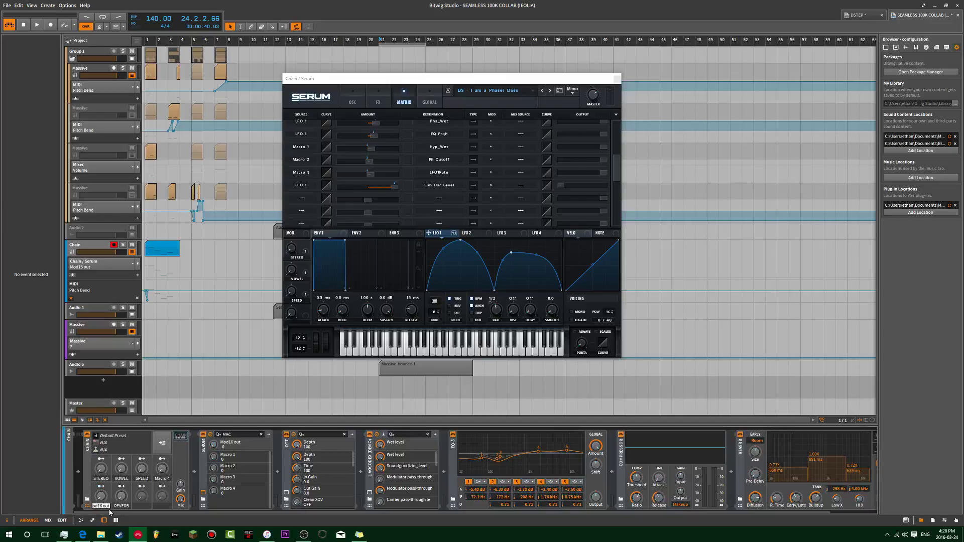
pyautogui.write('SUB VOL')
pyautogui.press('Return')
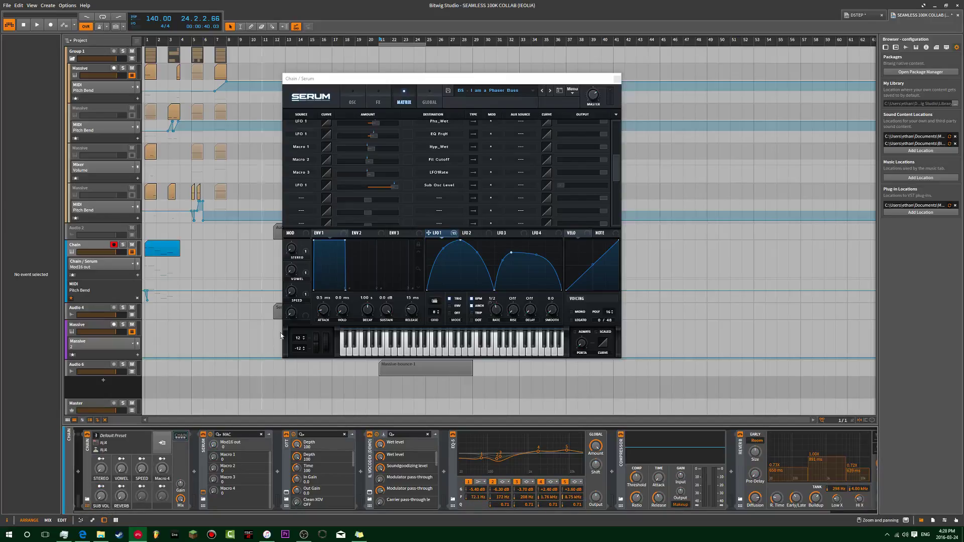
# - Save the Serum sound over the existing preset file BS - I am a Phaser Bass.fxp in the All Mine folder
pyautogui.click(353, 98)
pyautogui.moveTo(478, 84); pyautogui.dragTo(444, 82)
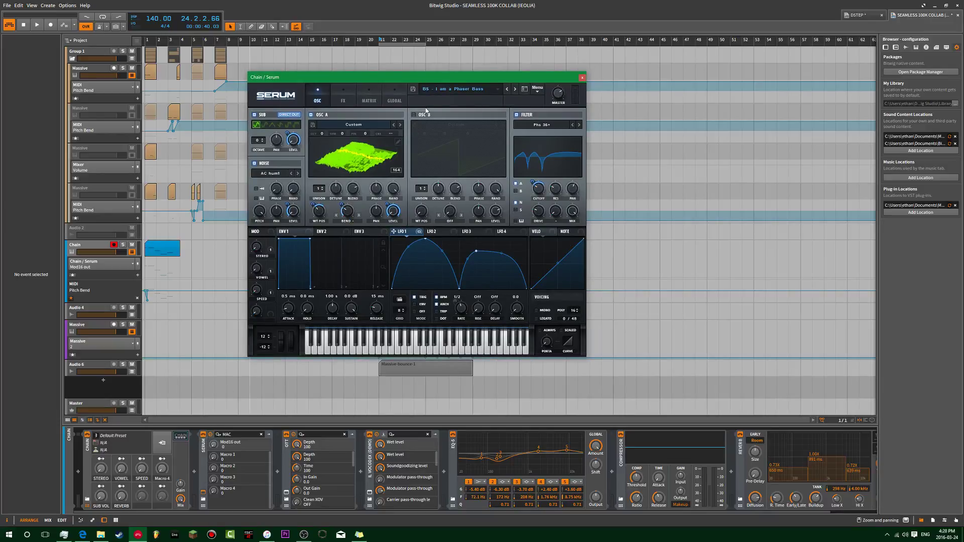
pyautogui.click(413, 90)
pyautogui.click(380, 153)
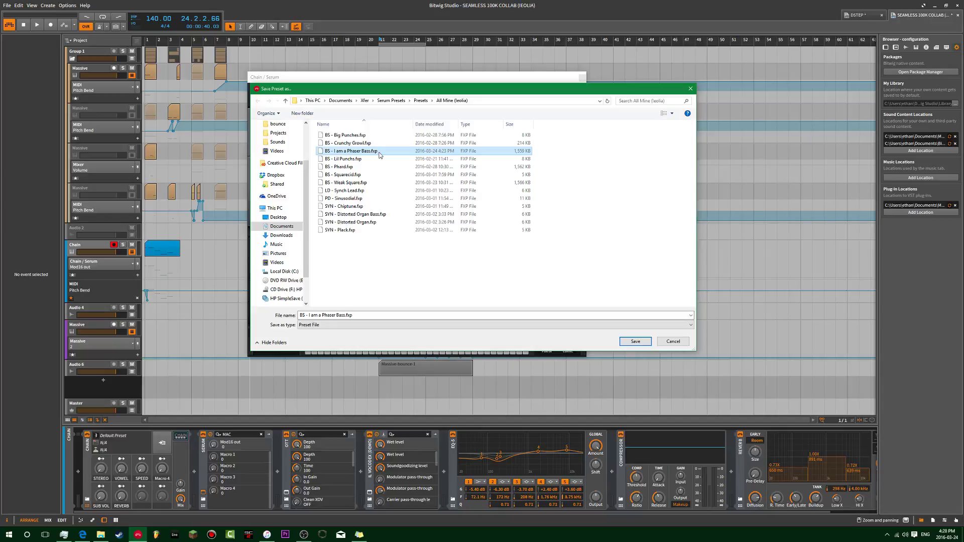
pyautogui.click(638, 342)
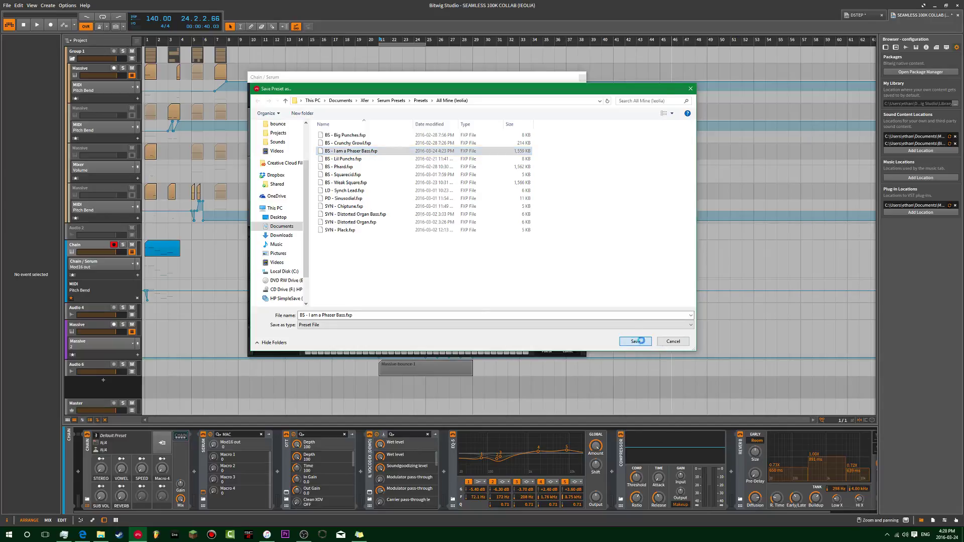
pyautogui.click(500, 268)
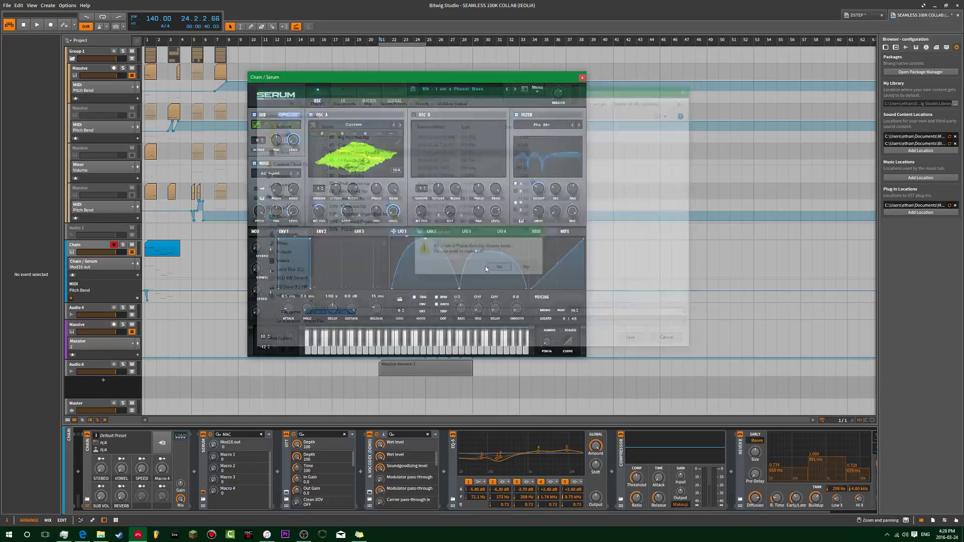
# - Save the Chain to the library as I am a Phaser Bass in the Bass category and close Serum's window
pyautogui.click(162, 445)
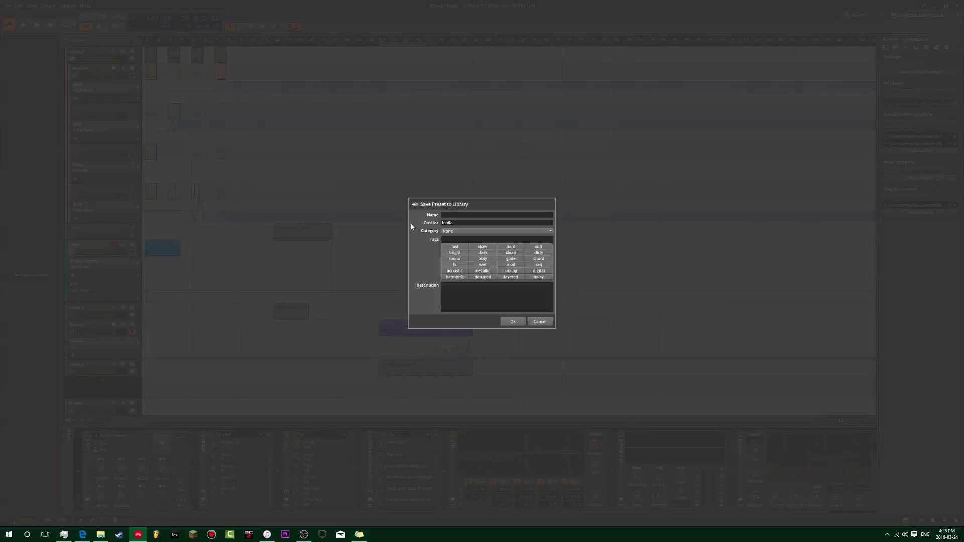
pyautogui.click(454, 231)
pyautogui.click(458, 251)
pyautogui.click(509, 322)
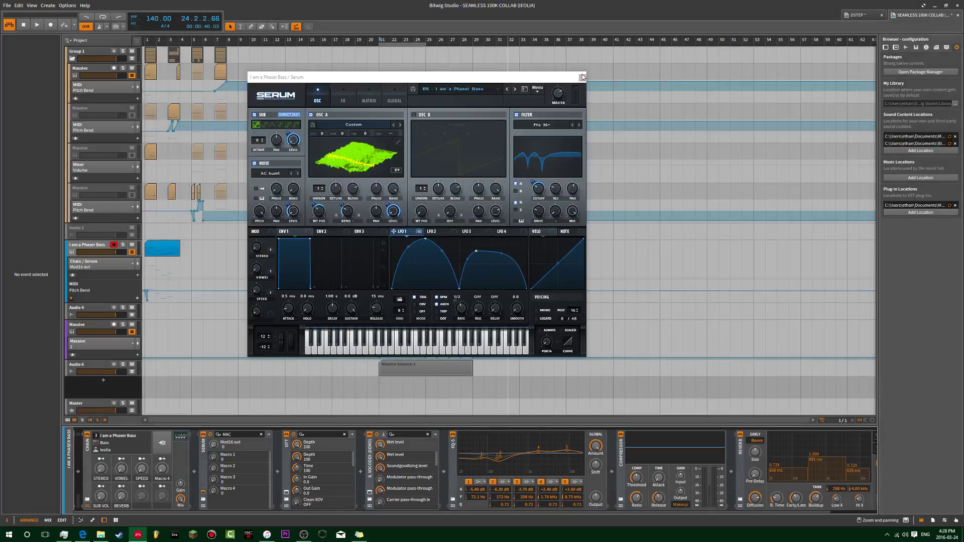
pyautogui.click(583, 77)
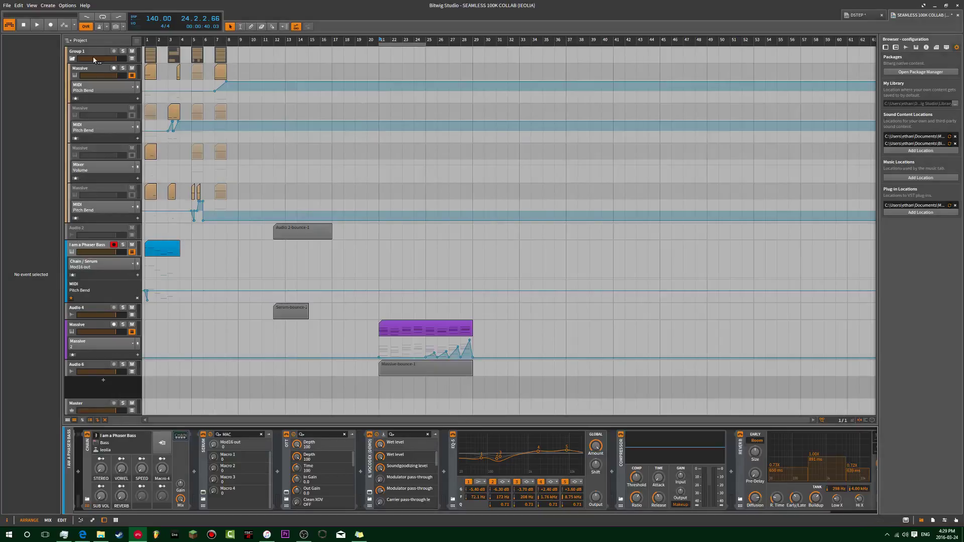
# - Select the first Massive track in Group 1 and open its Massive plug-in window
pyautogui.click(94, 69)
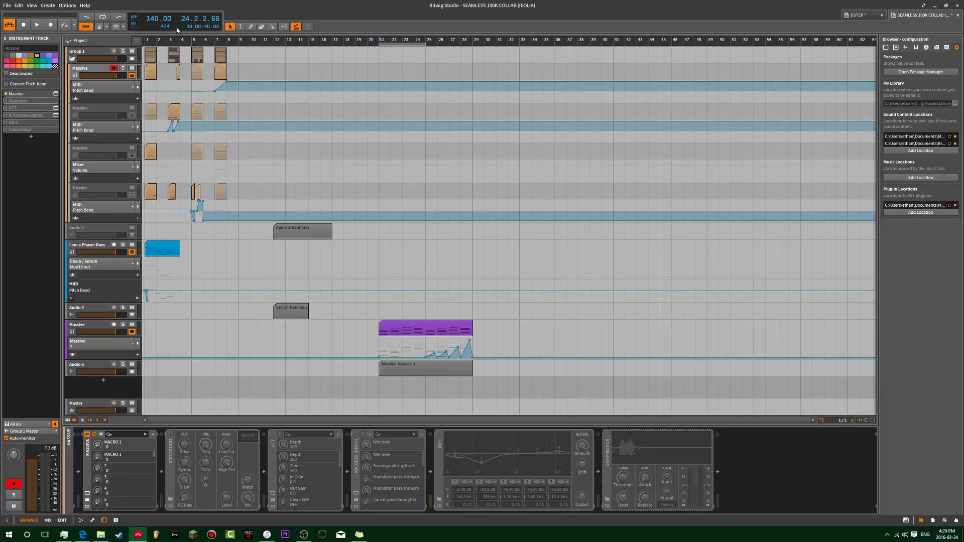
pyautogui.click(52, 94)
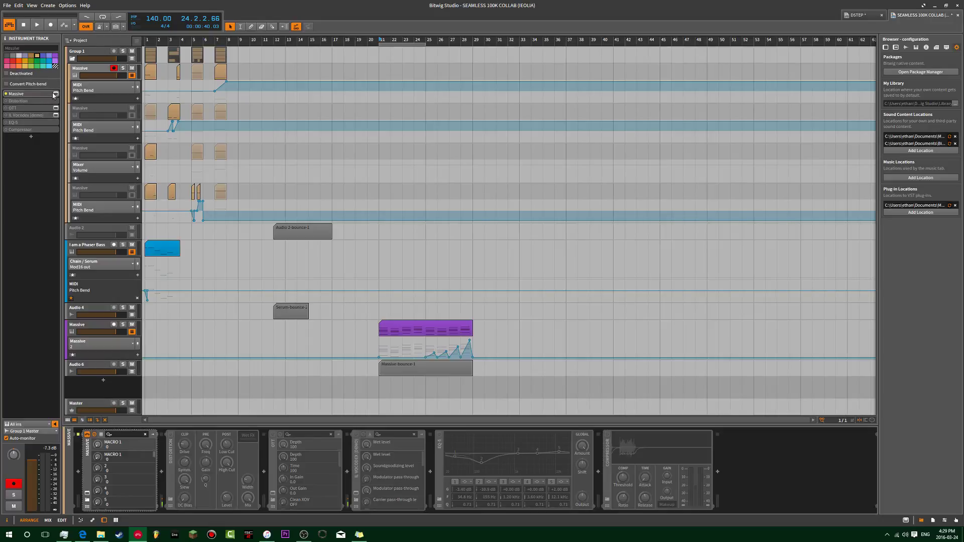
pyautogui.click(55, 94)
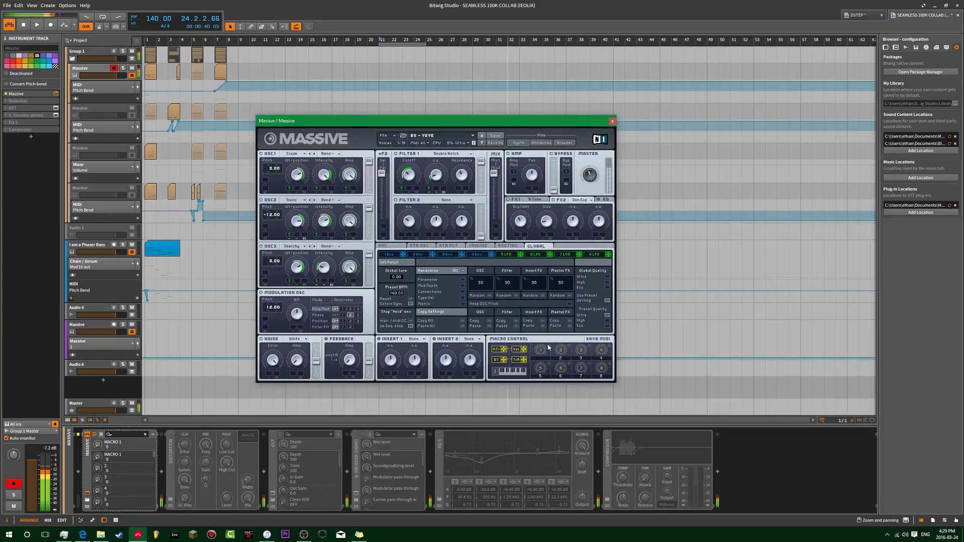
# - Try Macro 1 as a modulator of Massive's FX1 Dry/Wet and Size, clear both assignments and close the plug-in window
pyautogui.moveTo(548, 346); pyautogui.dragTo(517, 234)
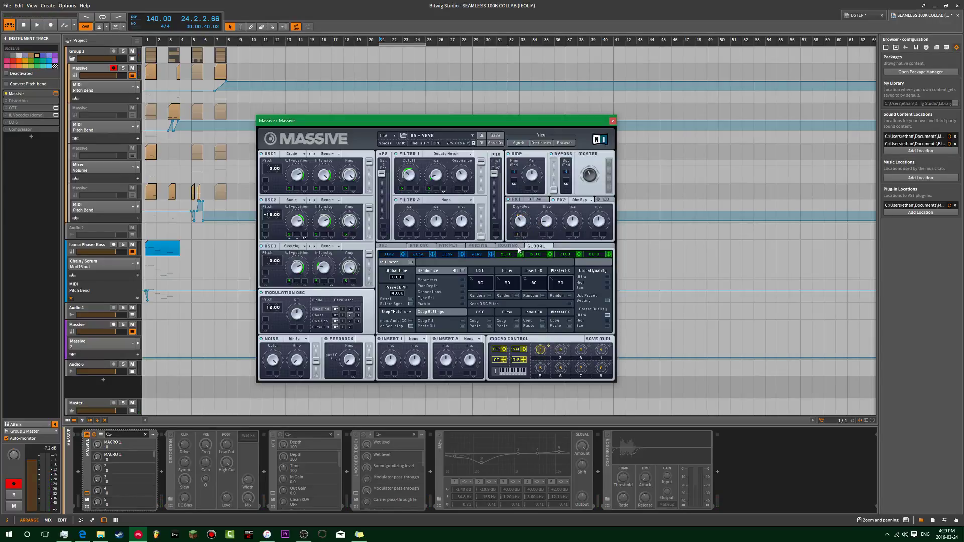
pyautogui.moveTo(548, 346); pyautogui.dragTo(543, 235)
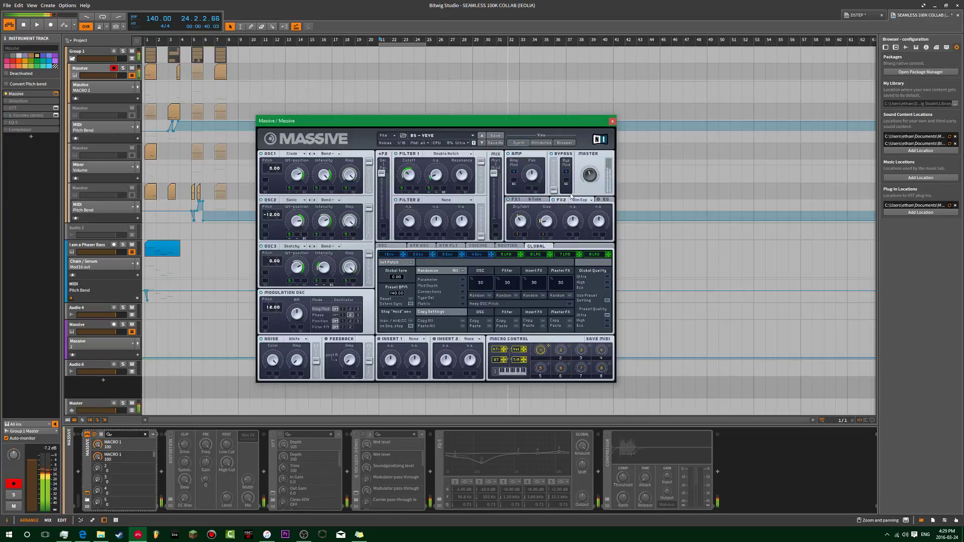
pyautogui.rightClick(517, 235)
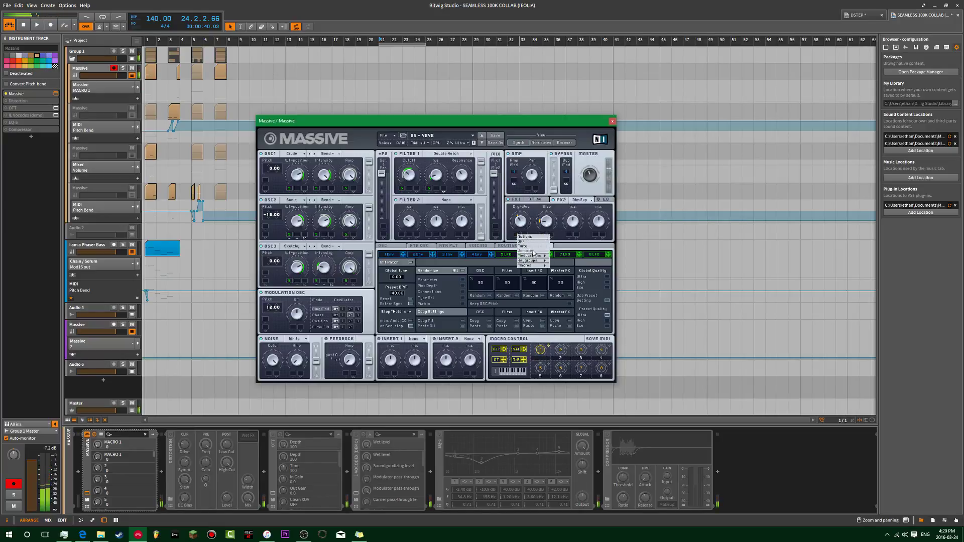
pyautogui.click(522, 240)
pyautogui.rightClick(543, 234)
pyautogui.click(547, 245)
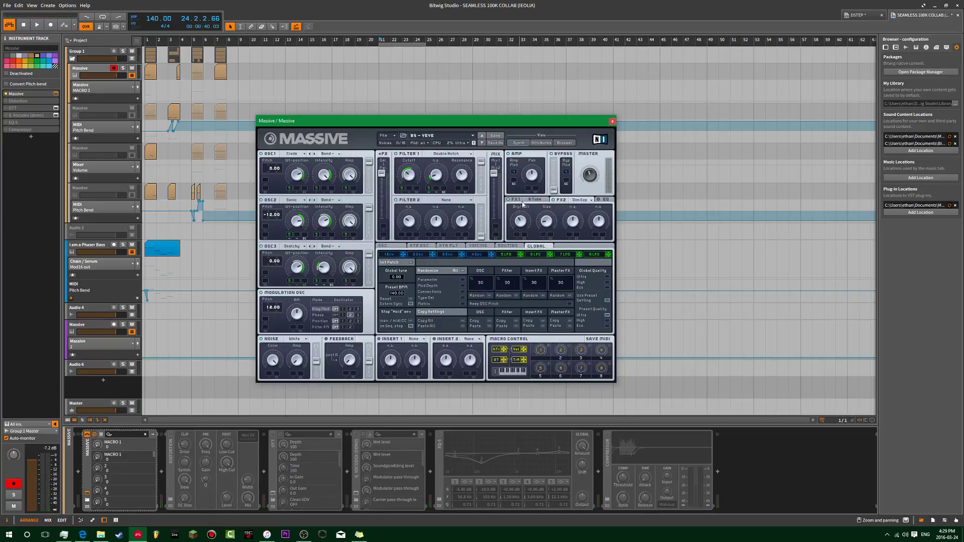
pyautogui.click(614, 121)
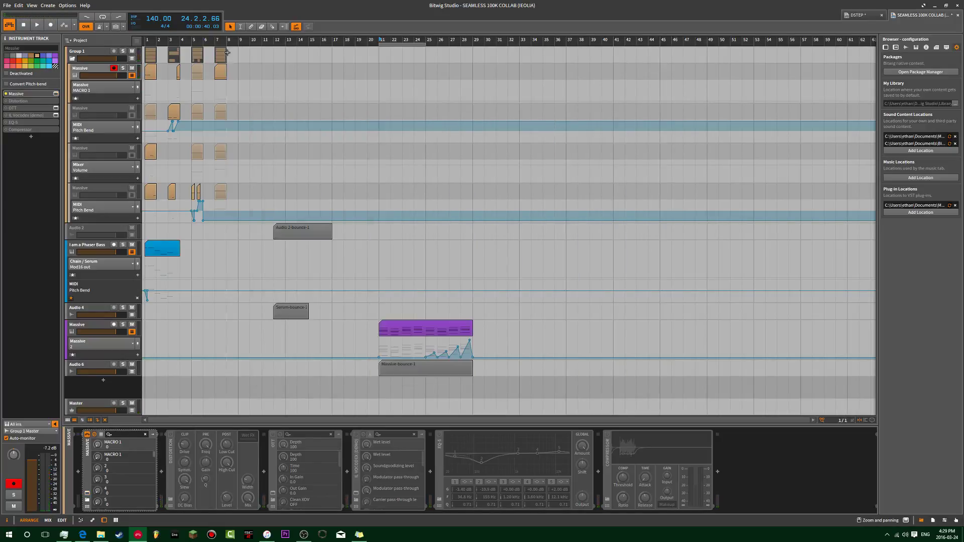
# - Reactivate all the Massive track's effects, from Distortion through Compressor
pyautogui.click(38, 102)
pyautogui.keyDown('shift'); pyautogui.click(36, 130); pyautogui.keyUp('shift')
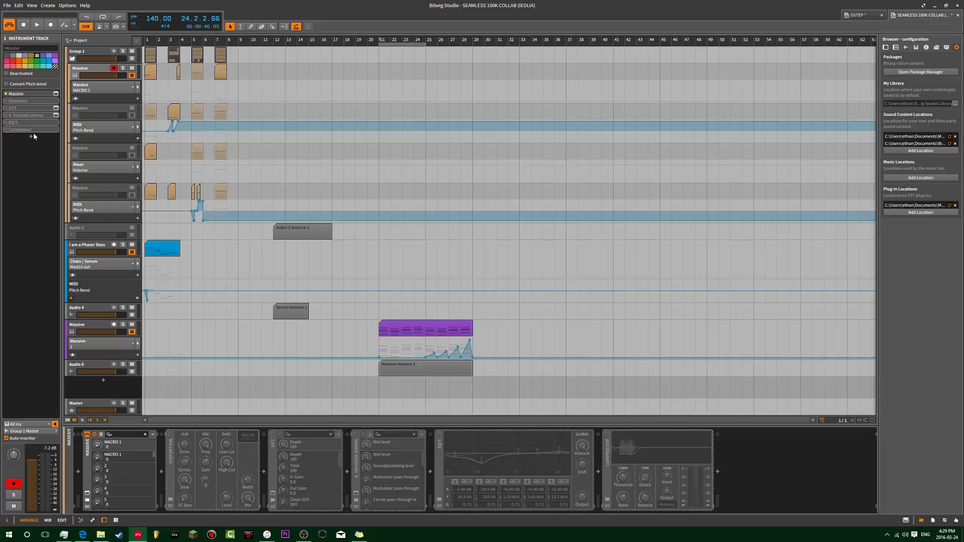
pyautogui.hotkey('alt', 'a')
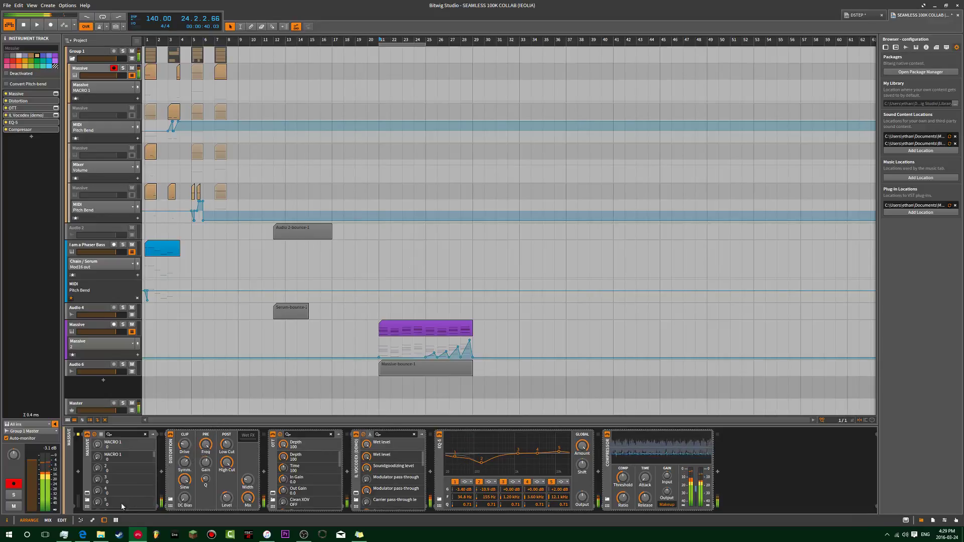
pyautogui.click(88, 494)
pyautogui.click(87, 494)
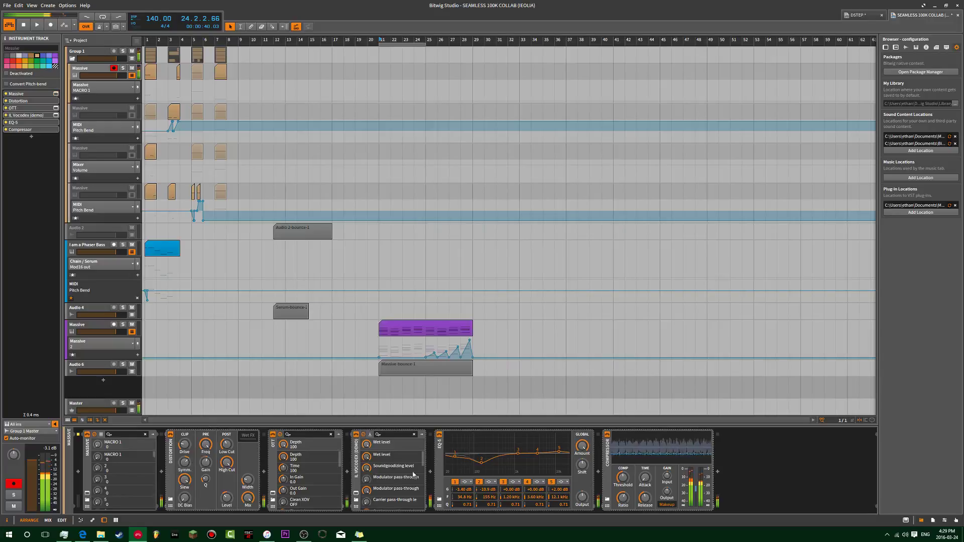
# - Change the first band of the Massive track's EQ-5 to a low-cut filter at 112 Hz
pyautogui.click(468, 482)
pyautogui.click(474, 509)
pyautogui.click(467, 482)
pyautogui.click(477, 496)
pyautogui.doubleClick(461, 498)
pyautogui.write('11')
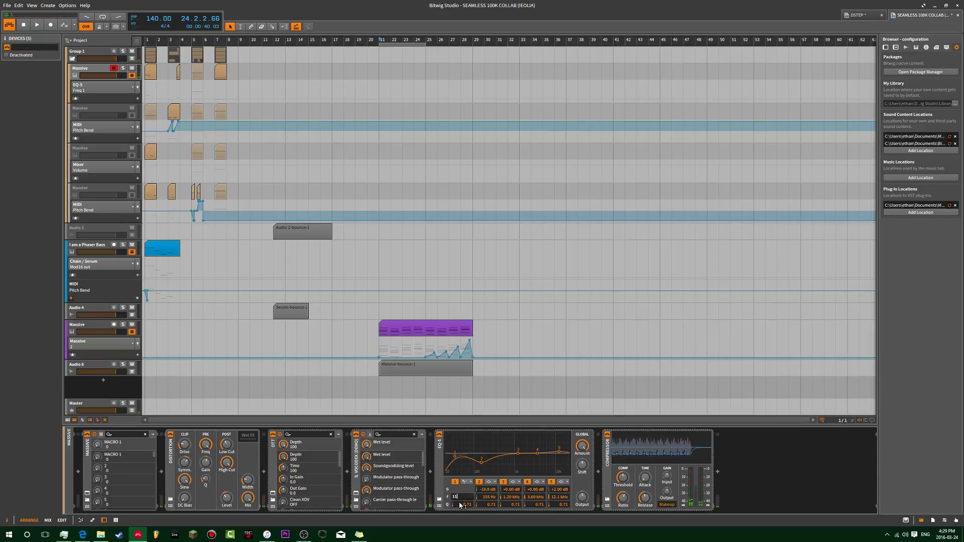
pyautogui.write('2')
pyautogui.press('Return')
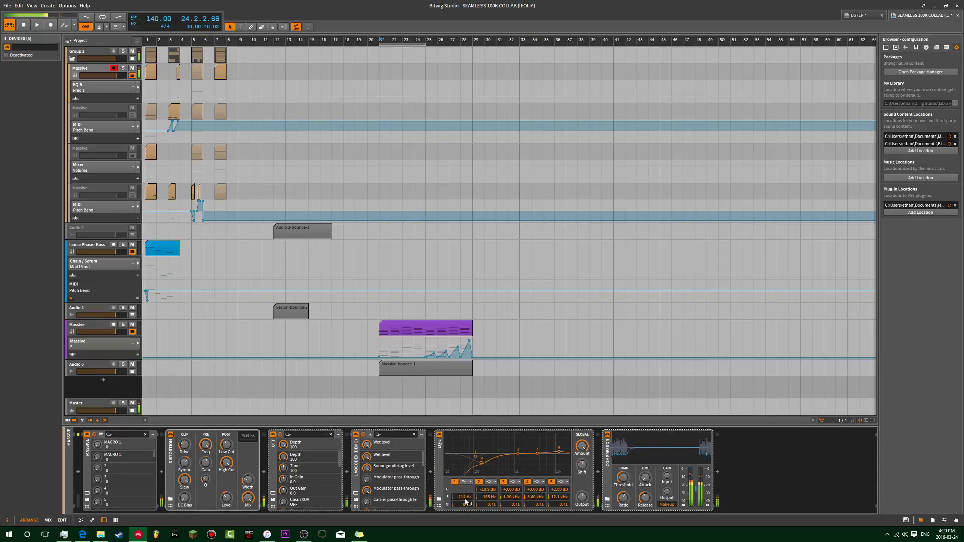